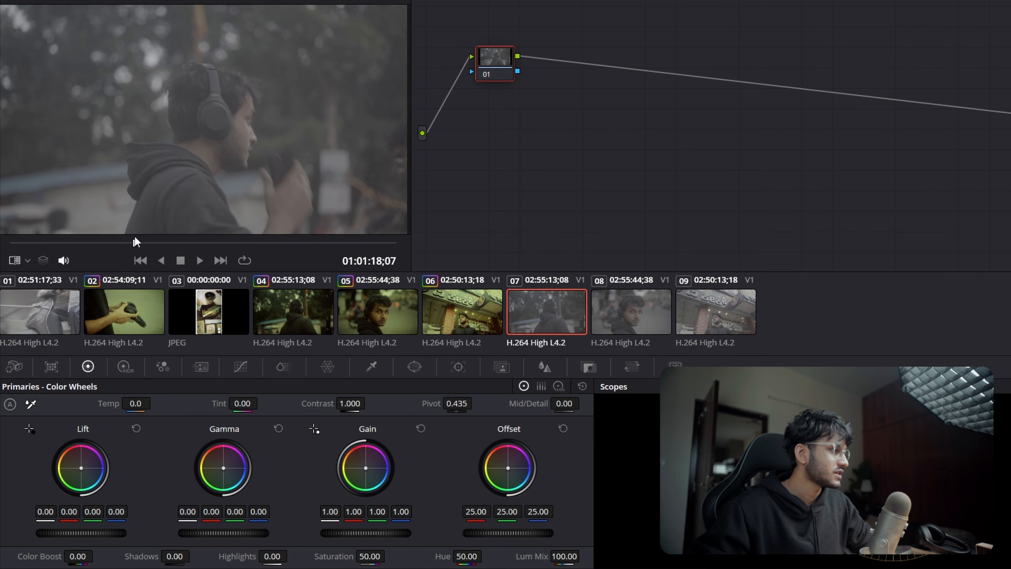
# - At frame 01:01:24;21 of clip 07, add four serial nodes after node 01 and place node 05 beneath the row
pyautogui.moveTo(135, 239); pyautogui.dragTo(253, 247)
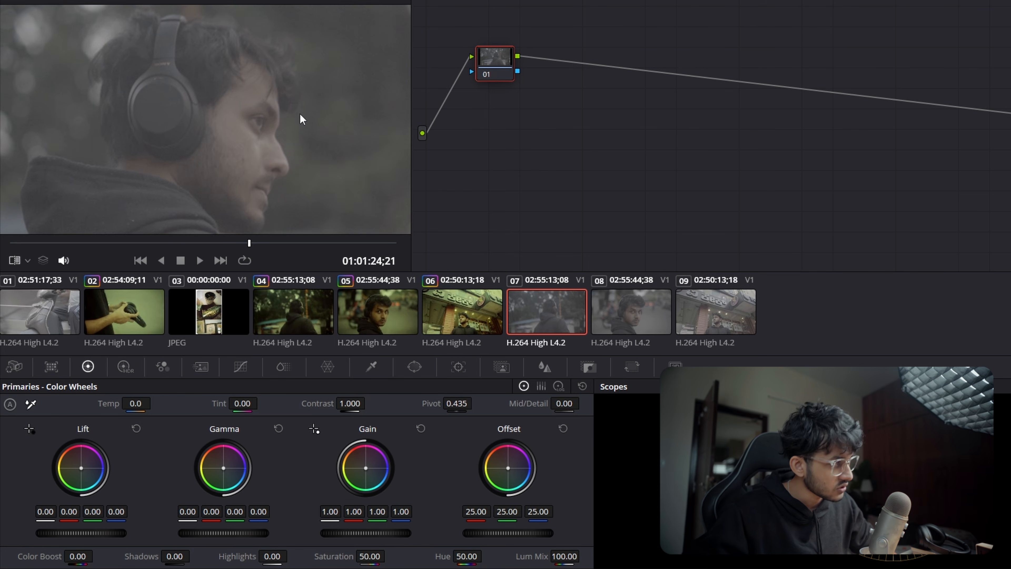
pyautogui.scroll(-3, 301, 119)
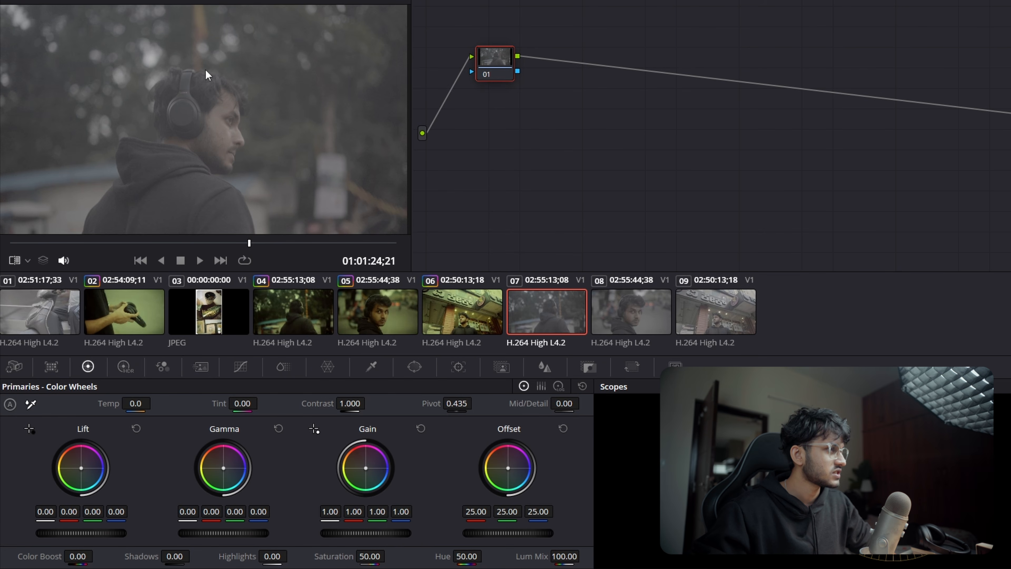
pyautogui.moveTo(498, 61); pyautogui.dragTo(510, 57)
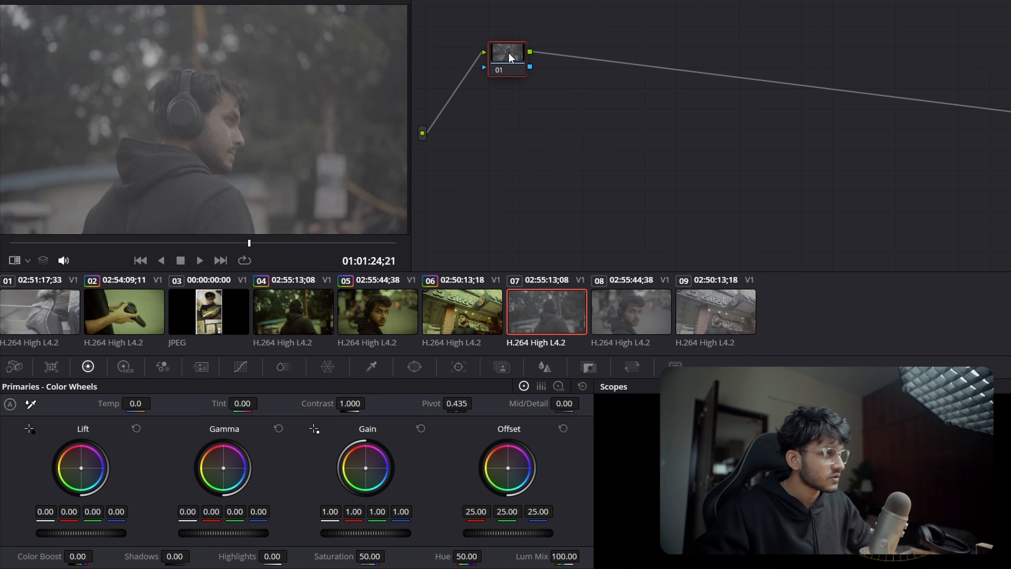
pyautogui.hotkey('alt', 's')
pyautogui.hotkey('alt', 's')
pyautogui.hotkey('alt', 's')
pyautogui.hotkey('alt', 's')
pyautogui.moveTo(748, 66); pyautogui.dragTo(496, 183)
# - Move node 01 up slightly toward the start of the node tree and label it "Denoise"
pyautogui.moveTo(509, 55); pyautogui.dragTo(481, 38)
pyautogui.rightClick(481, 38)
pyautogui.click(505, 54)
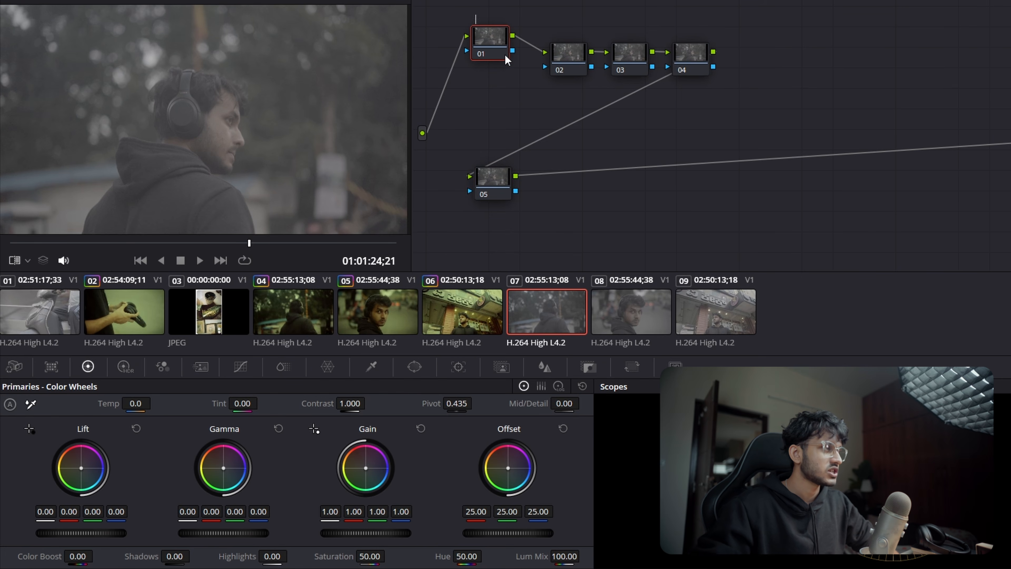
pyautogui.write('Denoise')
pyautogui.press('Return')
# - Align node 02 beside the Denoise node and label it "XP"
pyautogui.moveTo(569, 52); pyautogui.dragTo(553, 34)
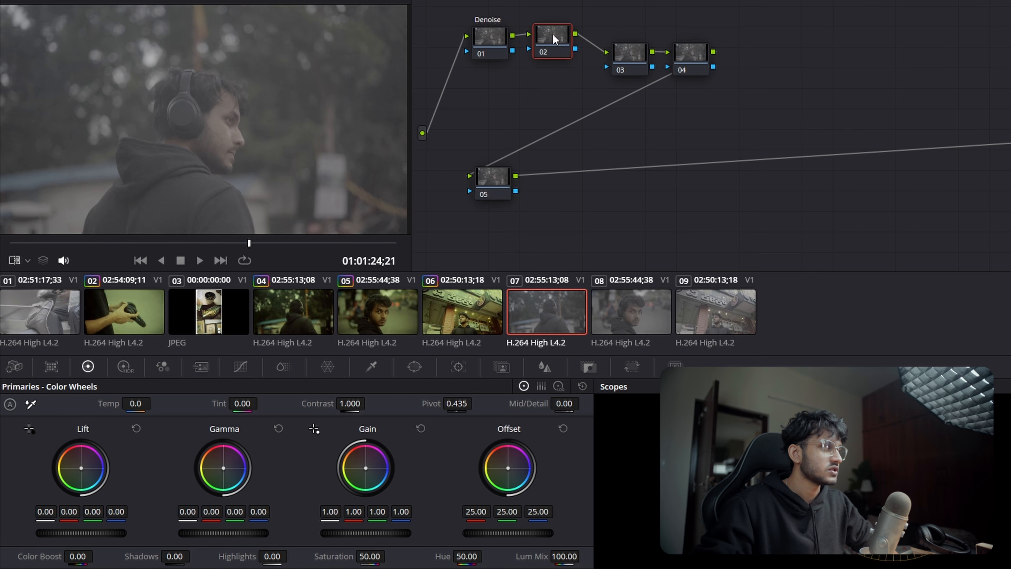
pyautogui.rightClick(568, 53)
pyautogui.click(571, 59)
pyautogui.write('XP')
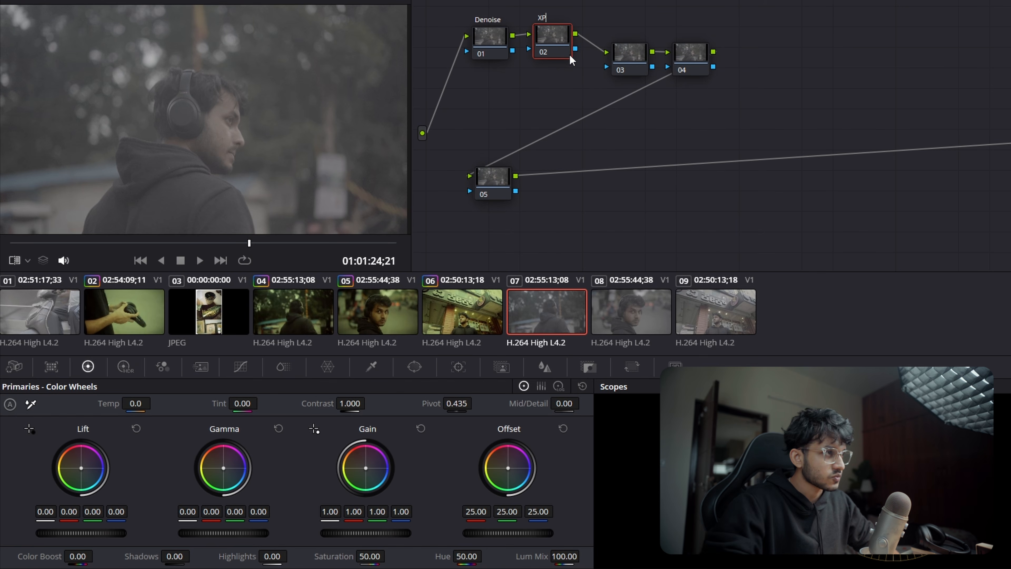
# - Align node 03 beside the XP node and label it "WB"
pyautogui.click(631, 53)
pyautogui.moveTo(632, 52); pyautogui.dragTo(615, 37)
pyautogui.rightClick(617, 38)
pyautogui.click(639, 57)
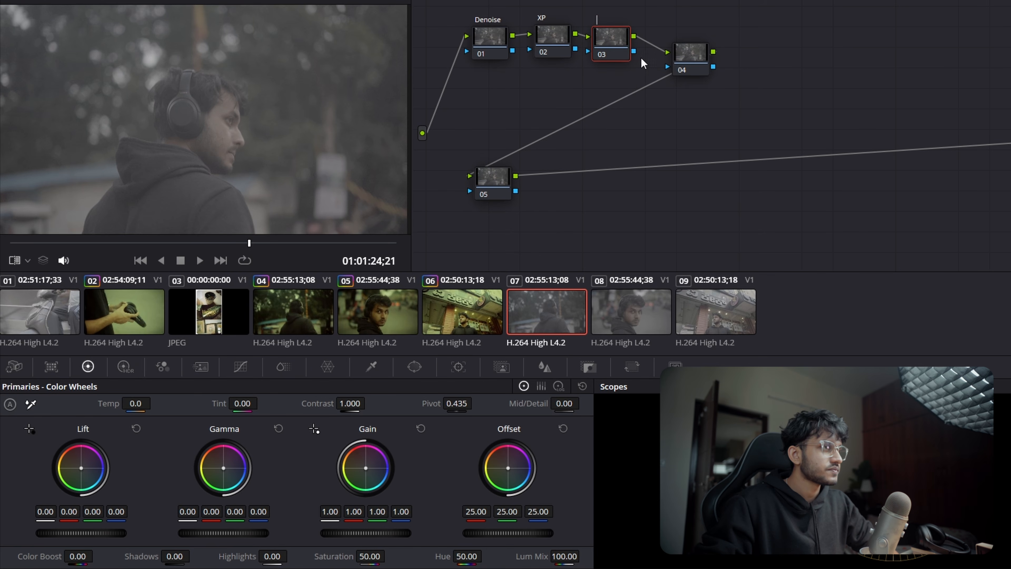
pyautogui.write('WB')
# - Align node 04 beside the WB node and label it "Grade"
pyautogui.moveTo(692, 52); pyautogui.dragTo(679, 35)
pyautogui.rightClick(680, 34)
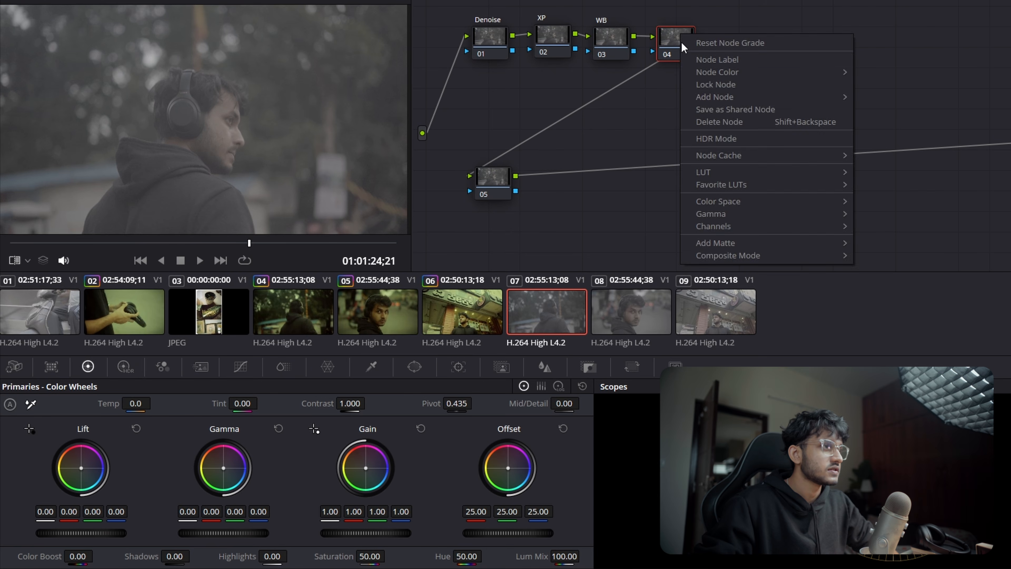
pyautogui.click(706, 60)
pyautogui.write('G')
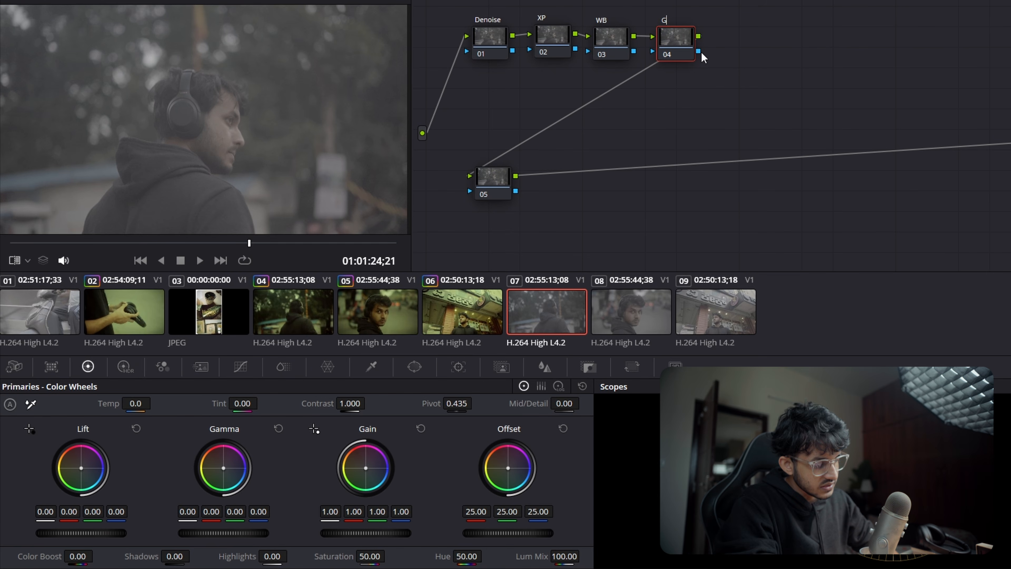
pyautogui.write('rade')
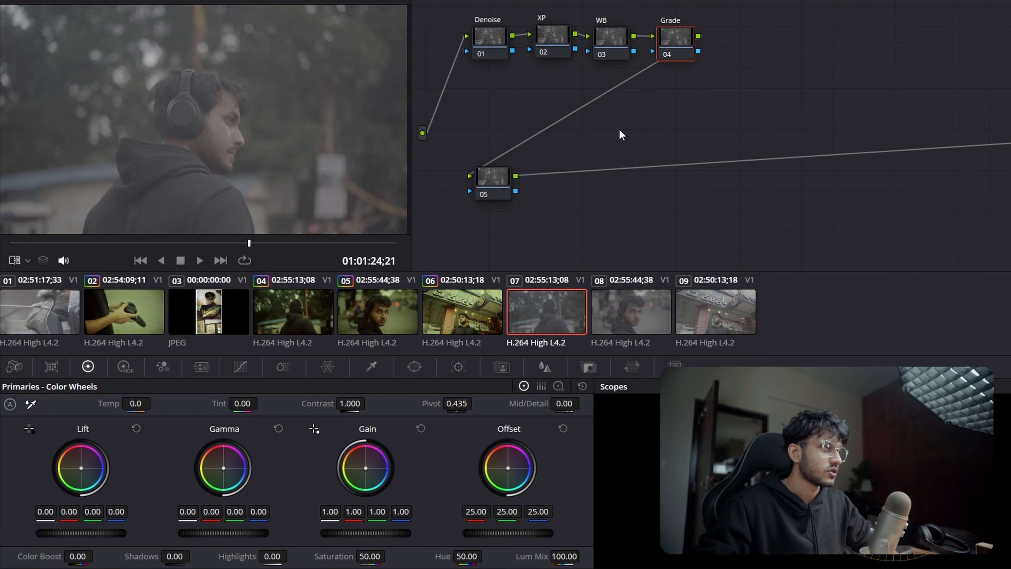
# - Move node 05 closer beneath the Denoise node and label it "Softness"
pyautogui.moveTo(504, 171); pyautogui.dragTo(491, 137)
pyautogui.rightClick(482, 139)
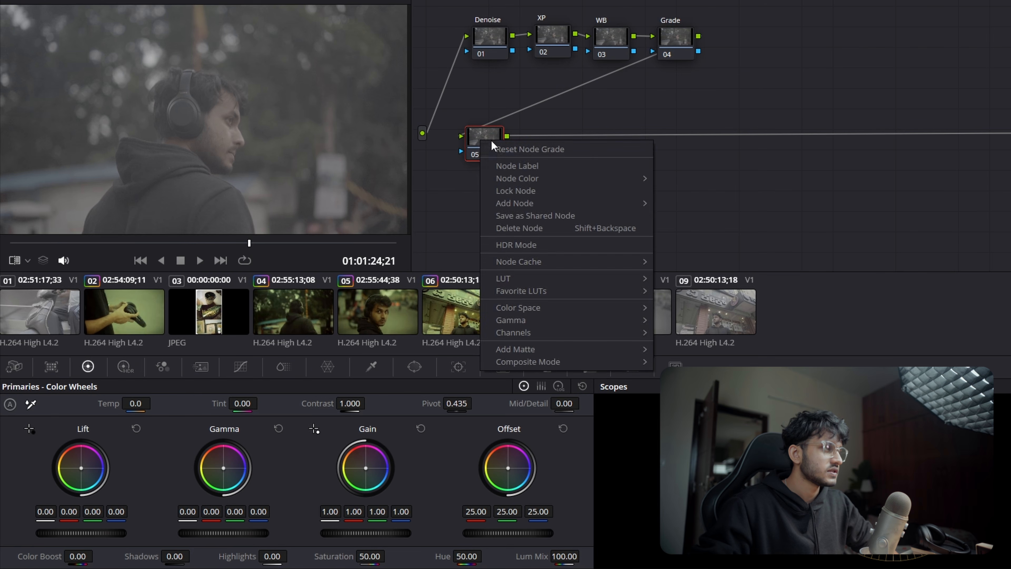
pyautogui.click(513, 165)
pyautogui.write('Sof')
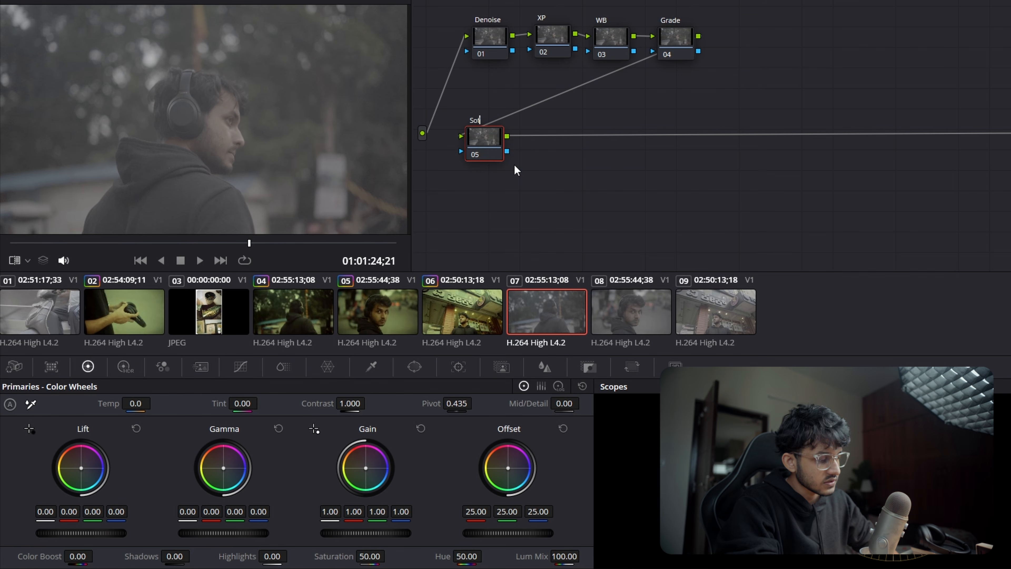
pyautogui.write('tness')
pyautogui.press('Return')
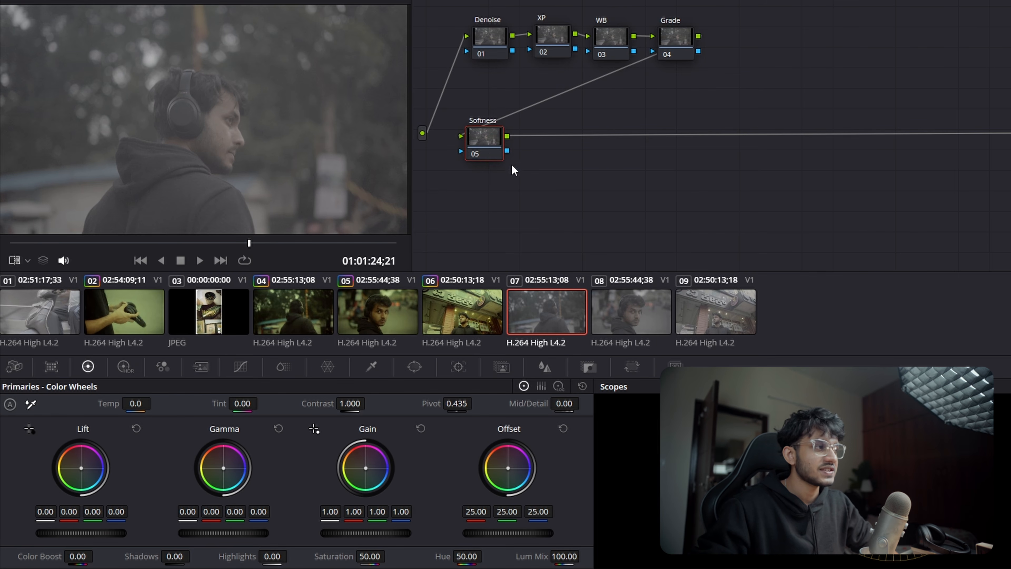
pyautogui.moveTo(483, 149); pyautogui.dragTo(490, 147)
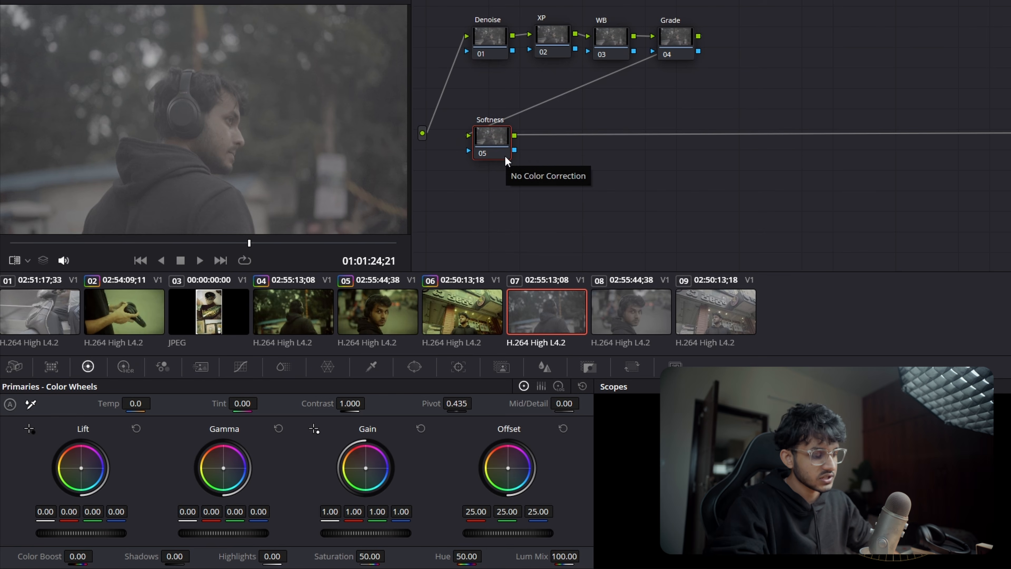
# - Add a serial node after Softness, place it below the Grade node and label it "VIG"
pyautogui.hotkey('alt', 's')
pyautogui.moveTo(565, 130); pyautogui.dragTo(664, 110)
pyautogui.rightClick(667, 112)
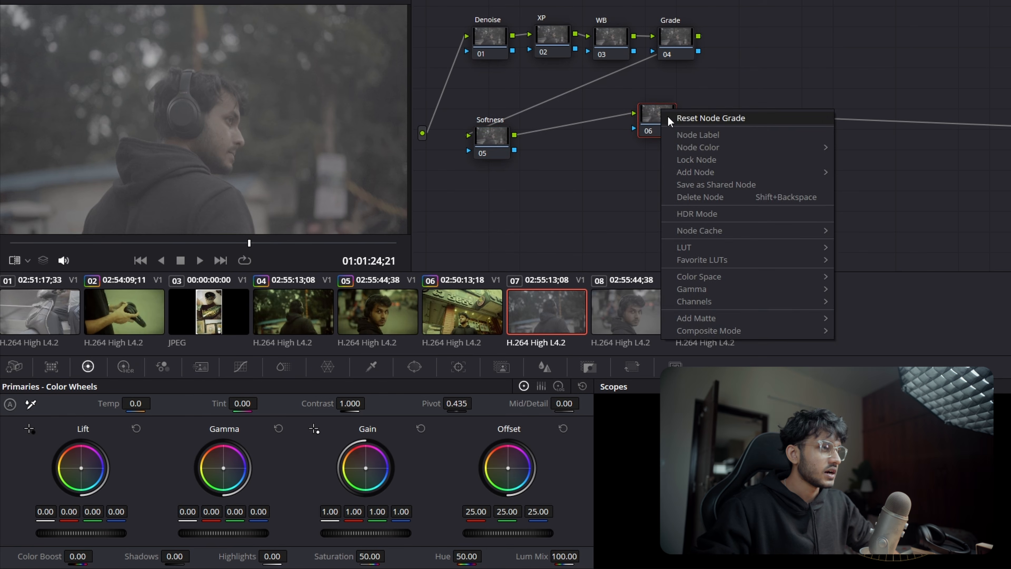
pyautogui.click(688, 132)
pyautogui.write('VIG')
pyautogui.press('Return')
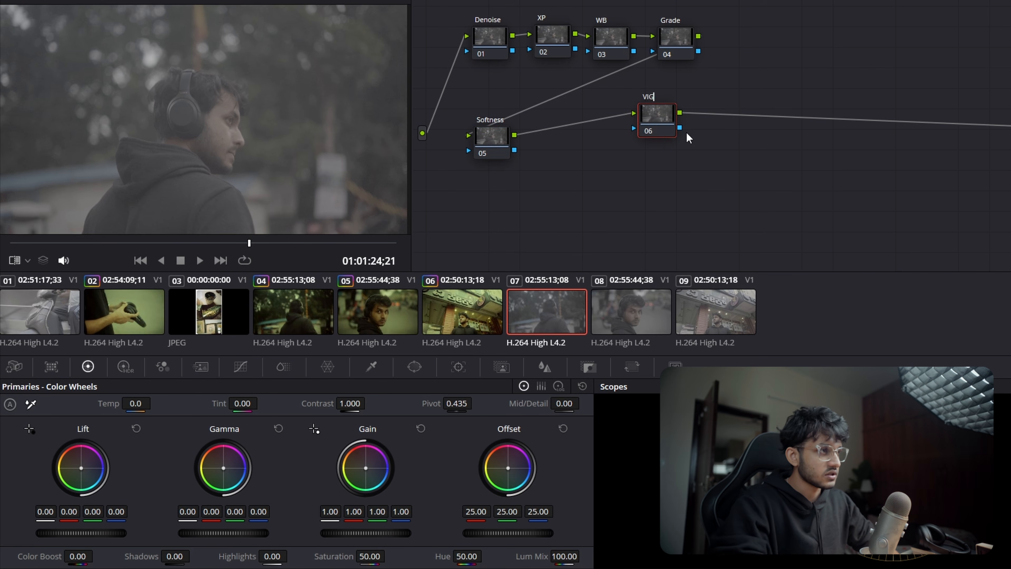
pyautogui.moveTo(662, 126); pyautogui.dragTo(655, 110)
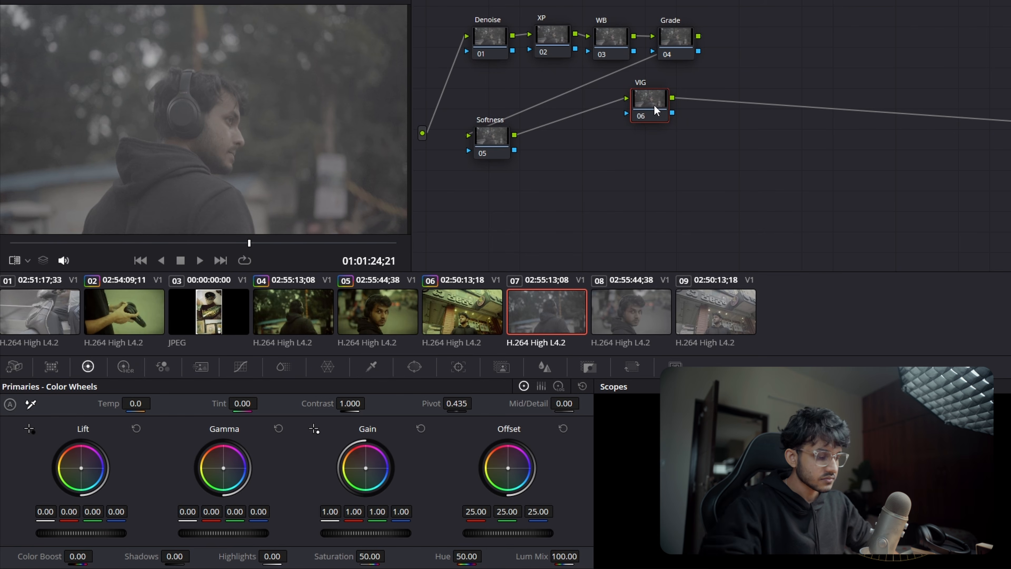
# - Add a layer node beneath the VIG node and label it "Gradient"
pyautogui.hotkey('alt', 'l')
pyautogui.rightClick(651, 145)
pyautogui.click(684, 168)
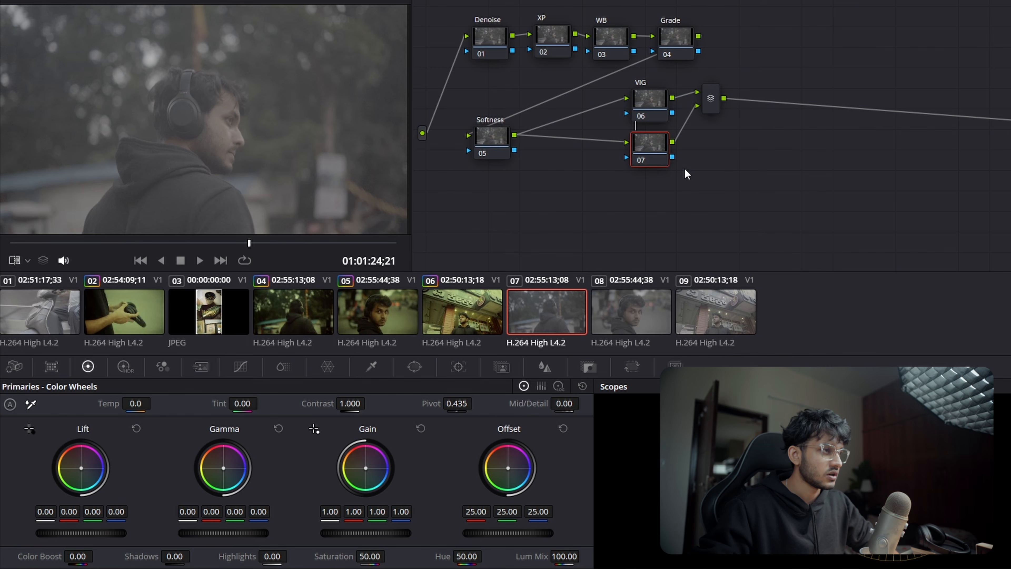
pyautogui.write('Gradient')
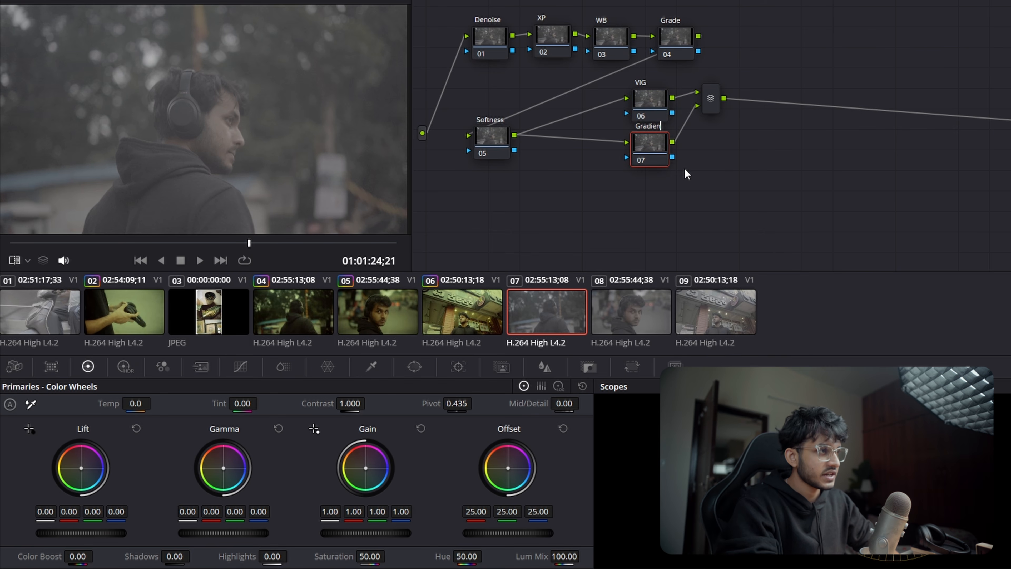
pyautogui.press('Return')
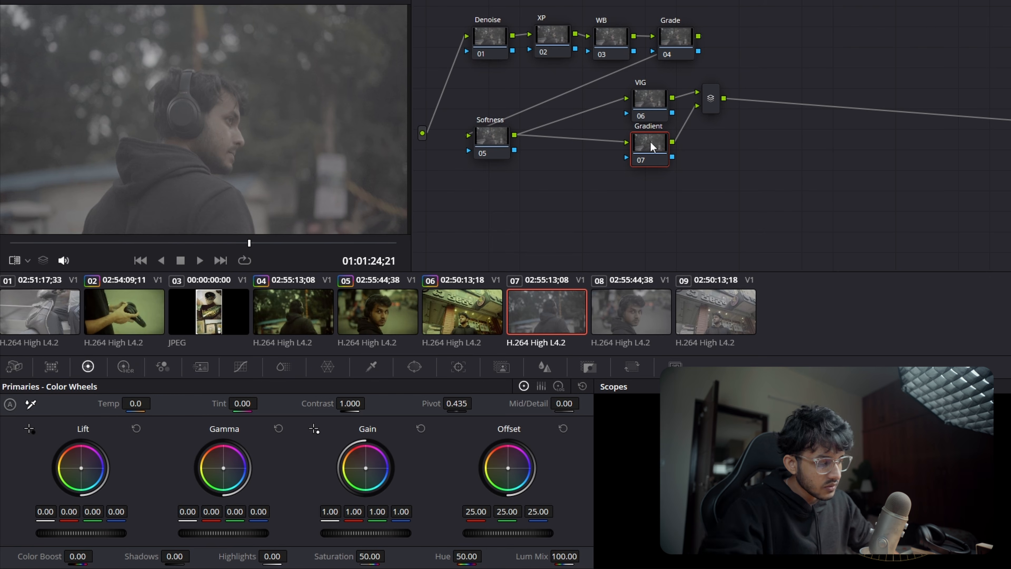
# - Add another layer node beneath the Gradient node and label it "Subject"
pyautogui.hotkey('alt', 'l')
pyautogui.rightClick(653, 184)
pyautogui.click(681, 207)
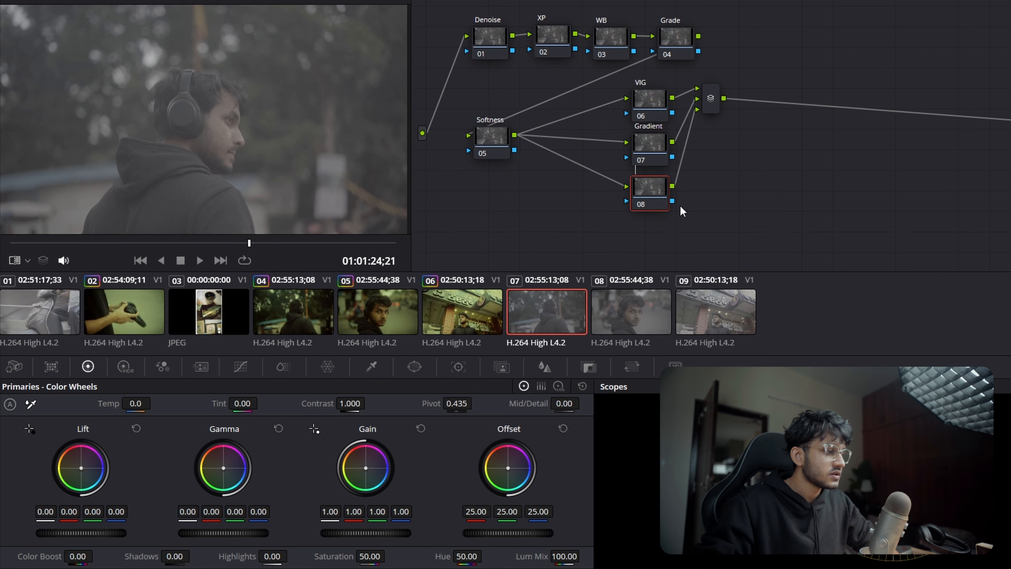
pyautogui.write('Subject')
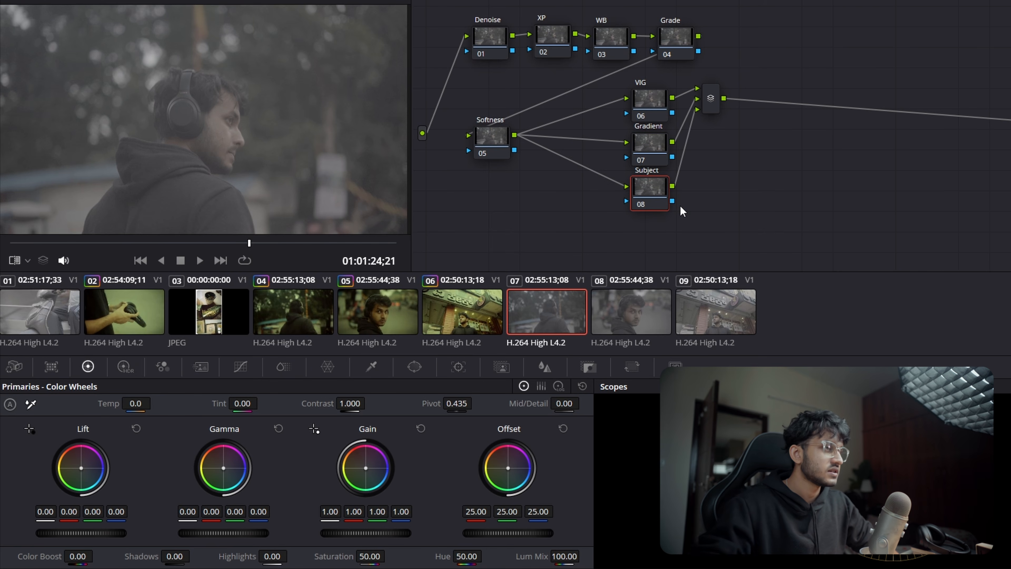
# - Add a serial node after the layer mixer, level with the first row of nodes, and label it "Density"
pyautogui.moveTo(712, 100); pyautogui.dragTo(795, 41)
pyautogui.hotkey('alt', 's')
pyautogui.rightClick(797, 43)
pyautogui.click(817, 66)
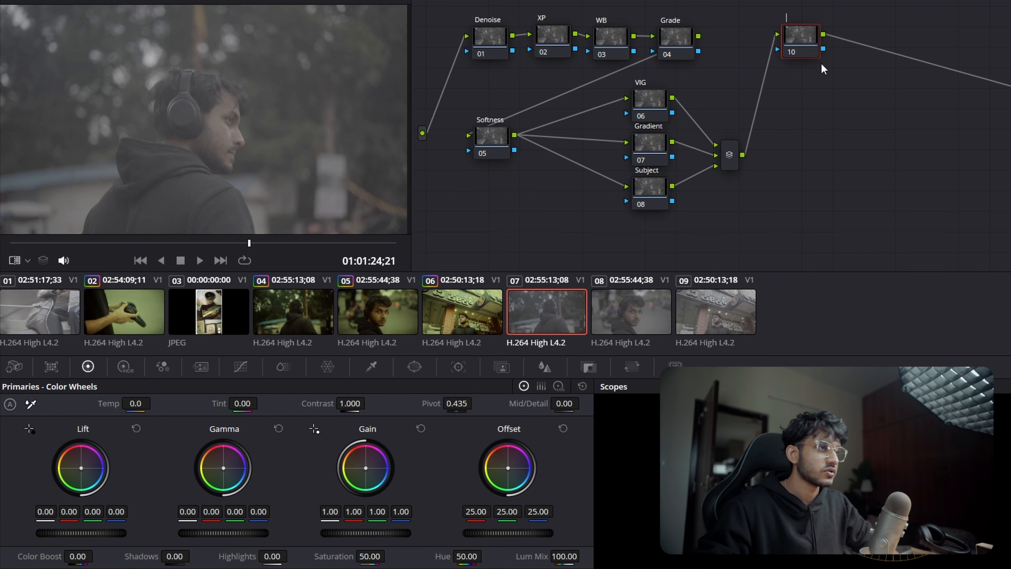
pyautogui.write('Density')
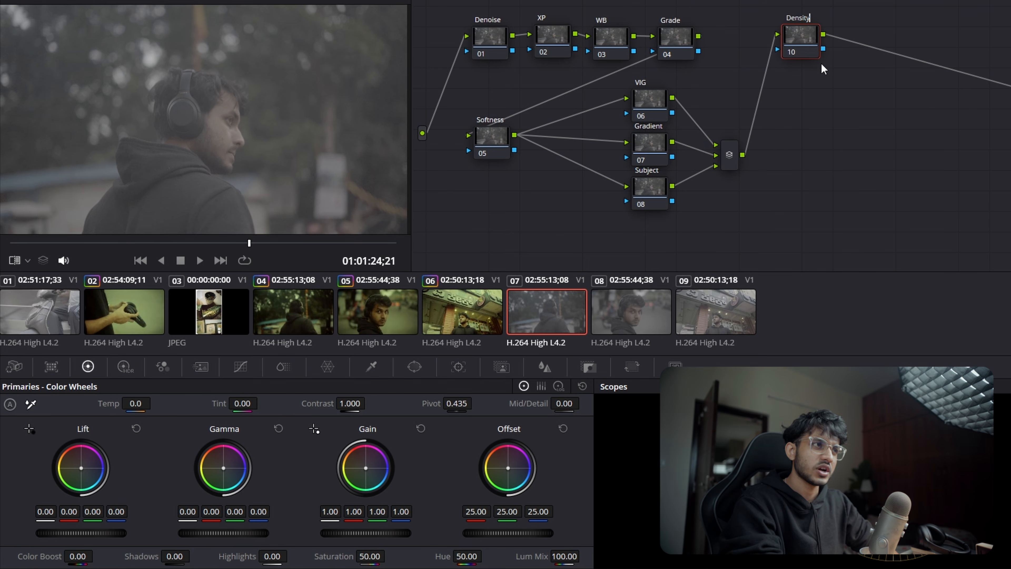
pyautogui.press('Return')
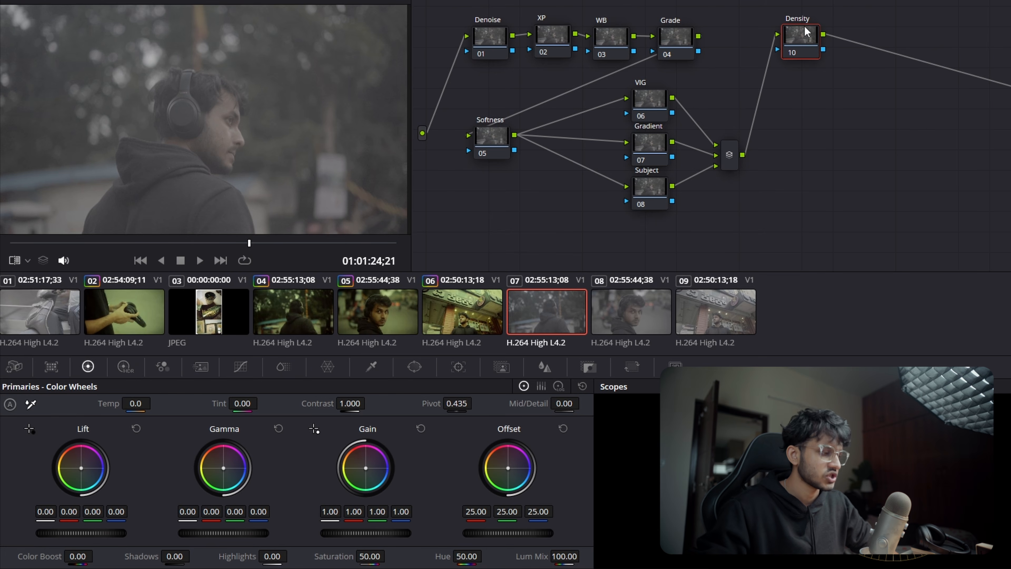
# - Add three serial nodes after Density and place node 13, the last one, beneath the Density node
pyautogui.hotkey('alt', 's')
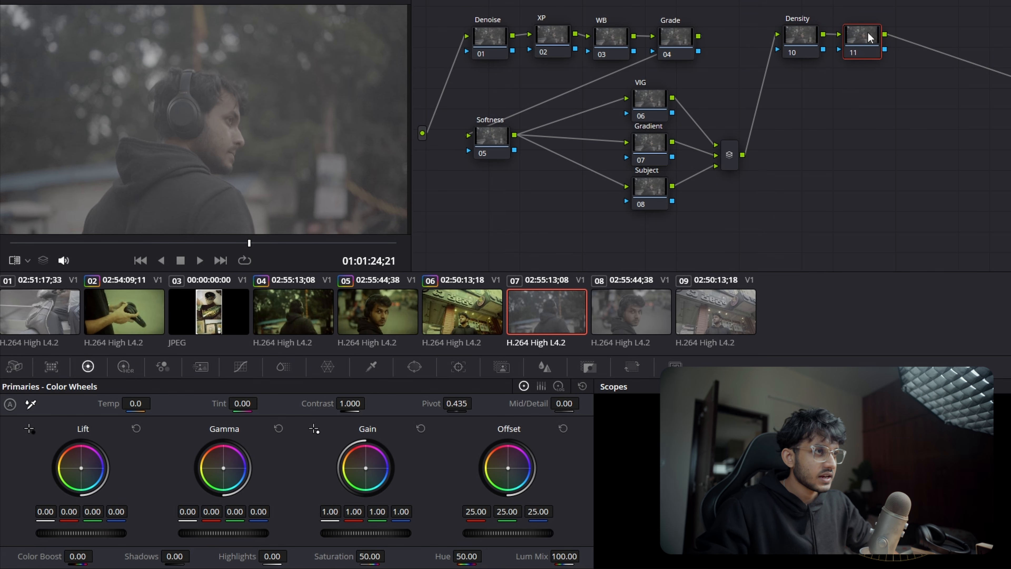
pyautogui.hotkey('alt', 's')
pyautogui.hotkey('alt', 's')
pyautogui.moveTo(979, 37); pyautogui.dragTo(791, 160)
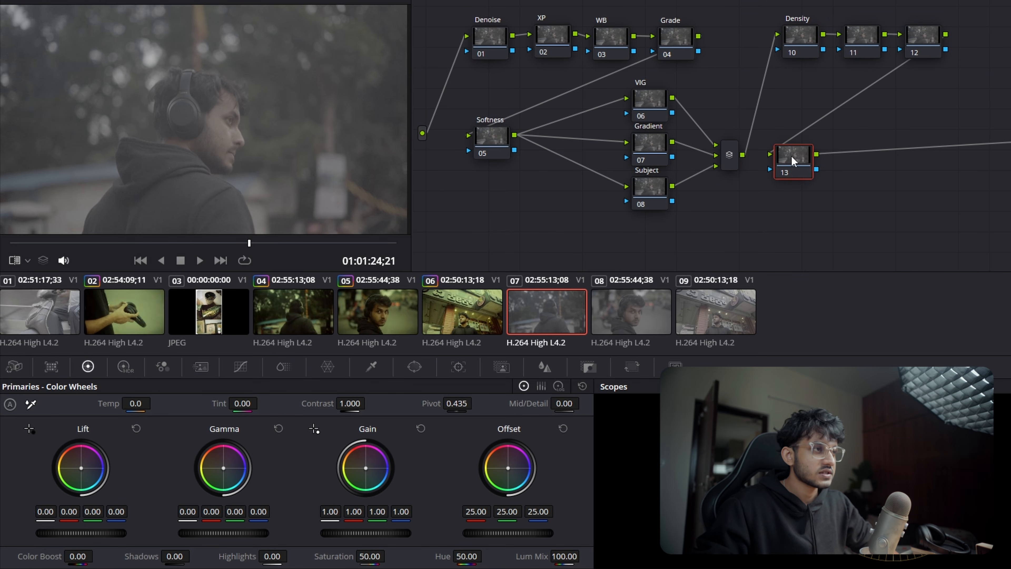
# - Label node 13, the last node in the tree, "CST"
pyautogui.rightClick(791, 155)
pyautogui.click(824, 177)
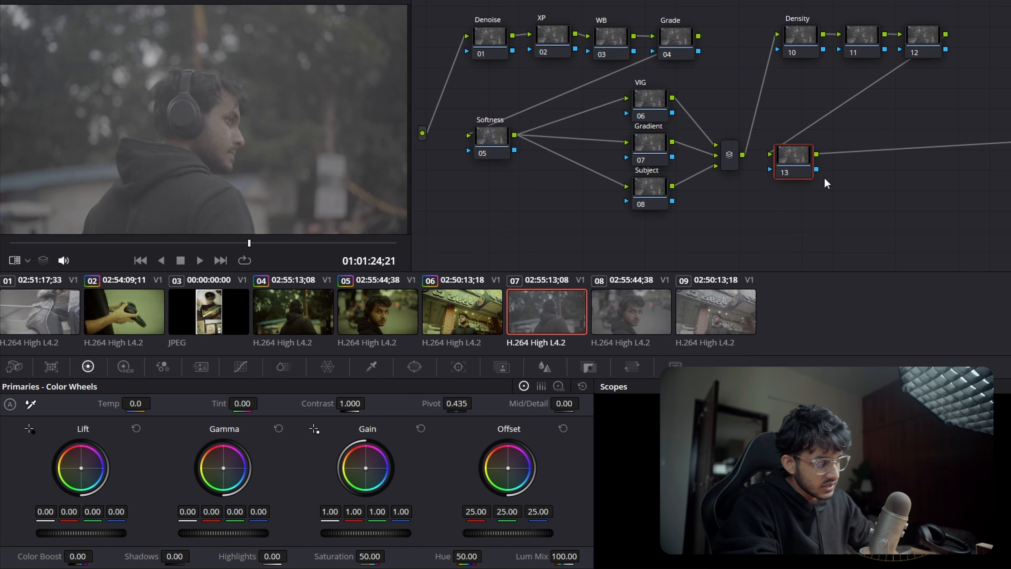
pyautogui.write('CS')
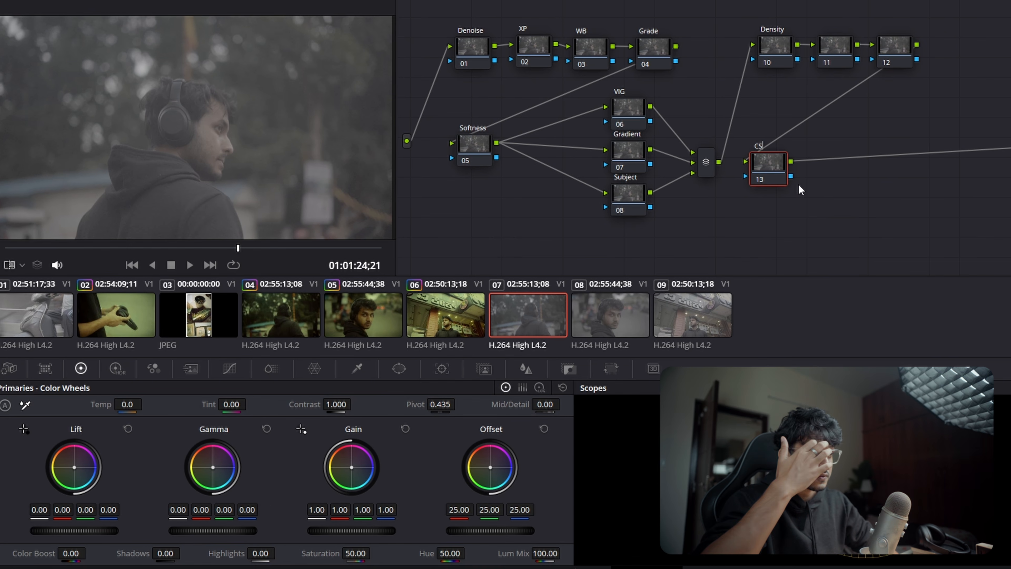
pyautogui.write('T')
pyautogui.press('Return')
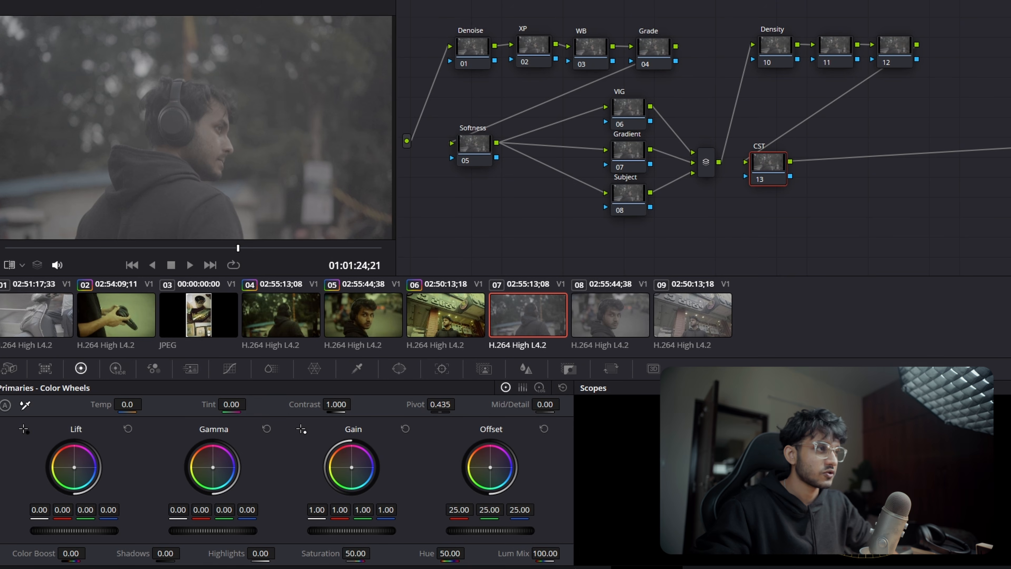
# - Shift the whole node tree away from the source input and insert a serial node before Denoise in the freed space
pyautogui.moveTo(1002, 18); pyautogui.dragTo(465, 190)
pyautogui.moveTo(476, 153); pyautogui.dragTo(554, 155)
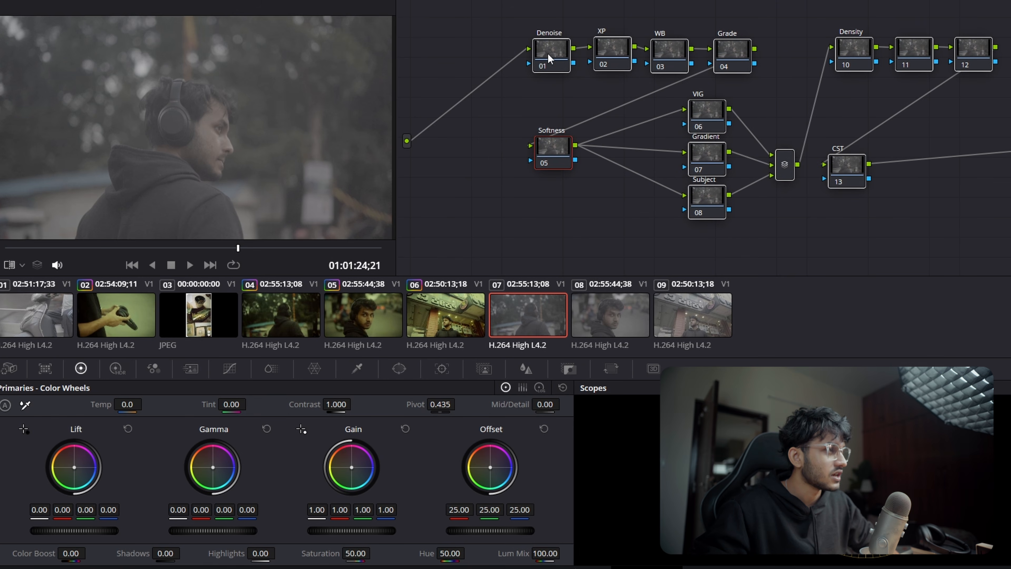
pyautogui.click(548, 58)
pyautogui.hotkey('shift', 's')
pyautogui.moveTo(535, 92); pyautogui.dragTo(473, 63)
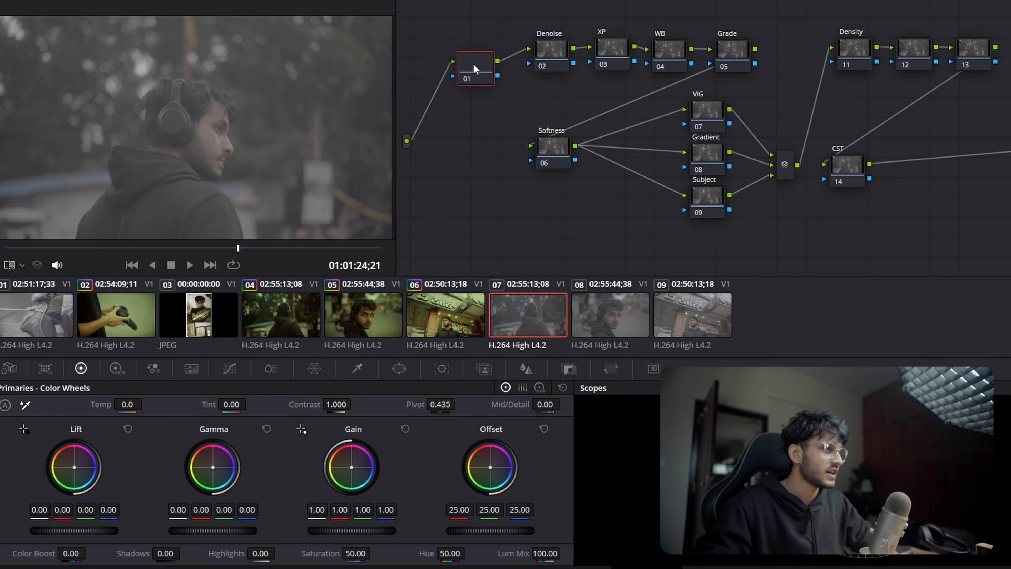
# - Label node 01, the first node in the tree, "LOG>DWG"
pyautogui.rightClick(475, 64)
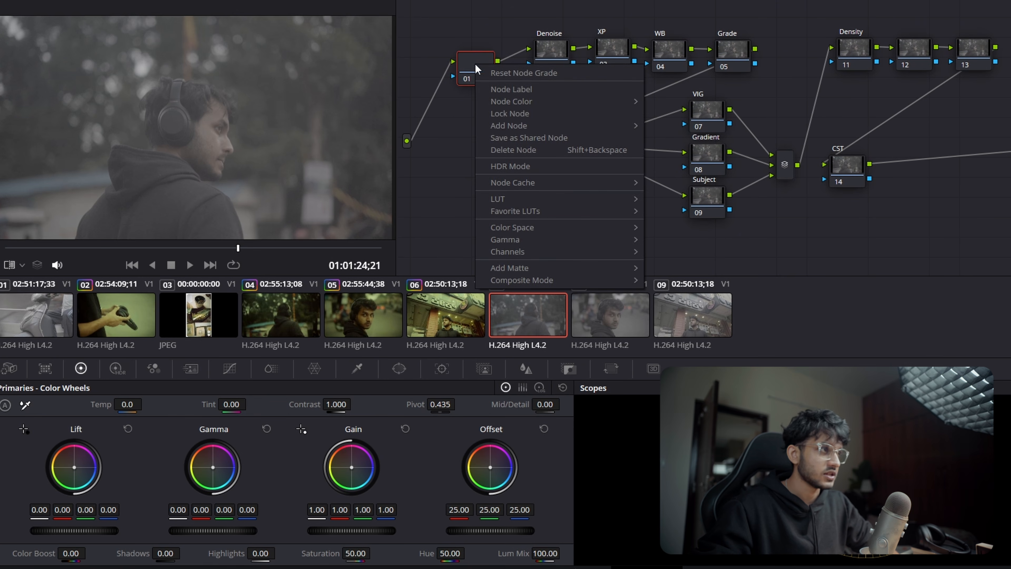
pyautogui.click(497, 89)
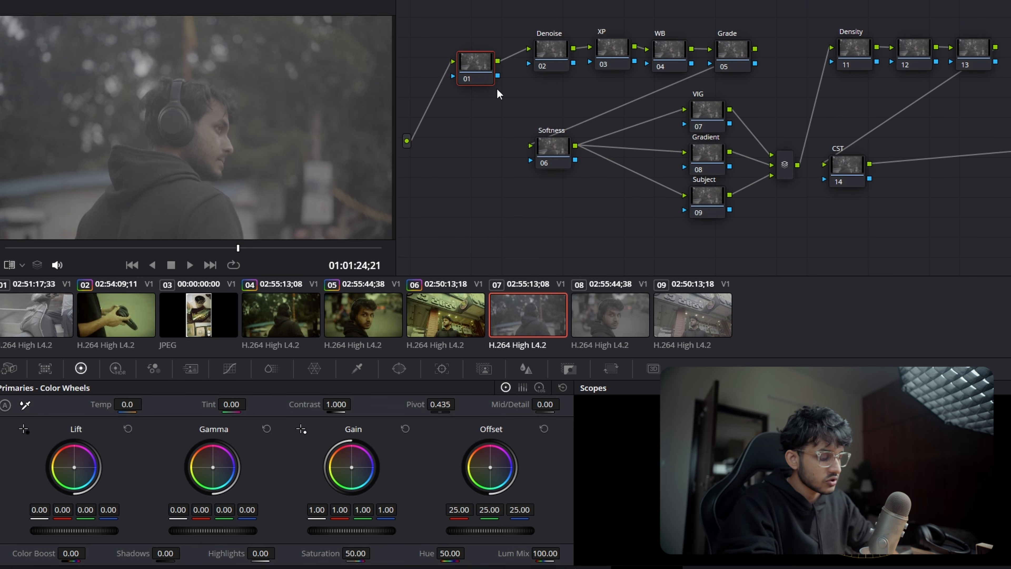
pyautogui.write('LOG')
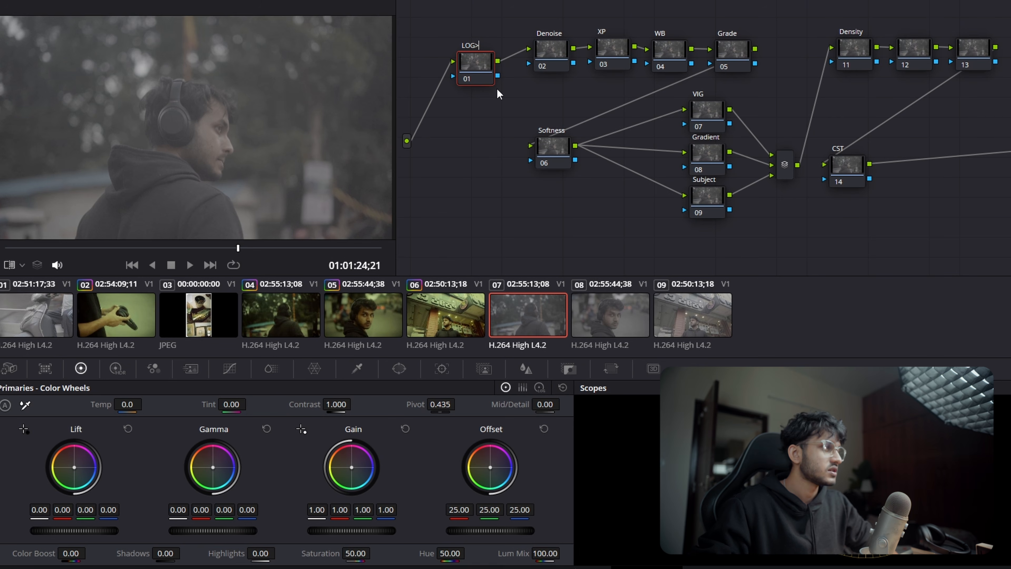
pyautogui.write('>DWG')
pyautogui.click(497, 88)
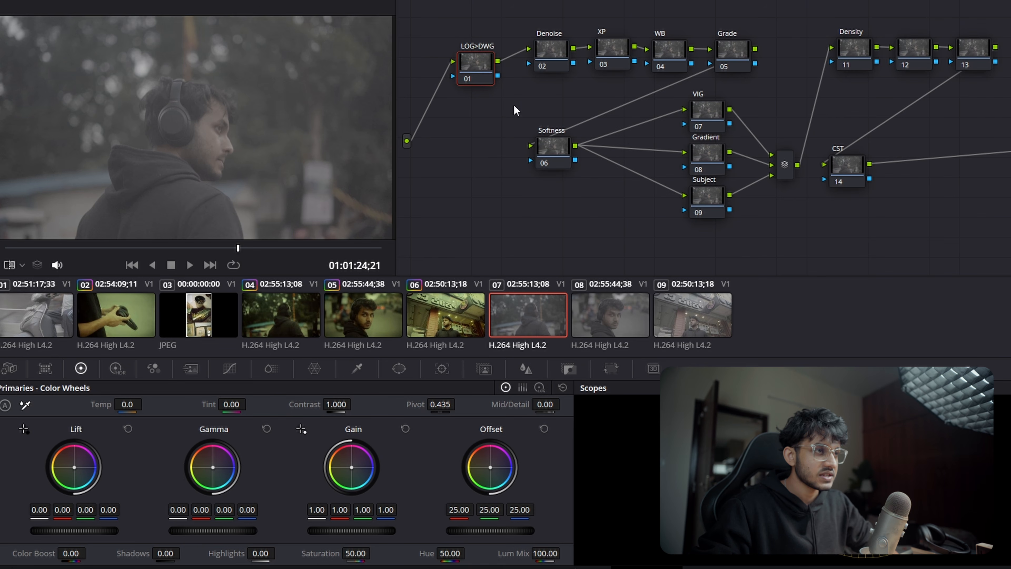
# - Rename the CST node, node 14, to "DWG>709"
pyautogui.rightClick(846, 168)
pyautogui.click(871, 187)
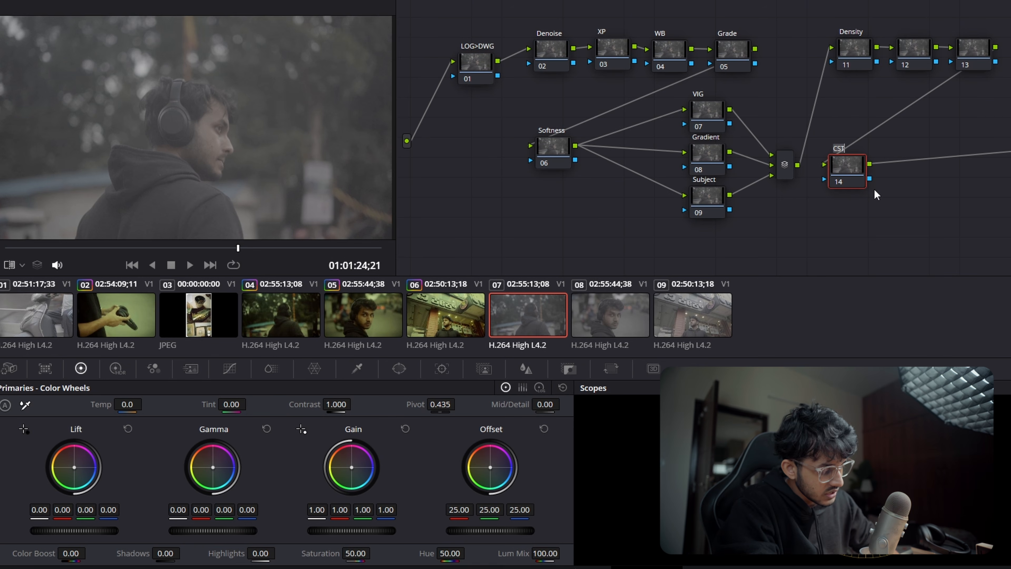
pyautogui.write('DWG>')
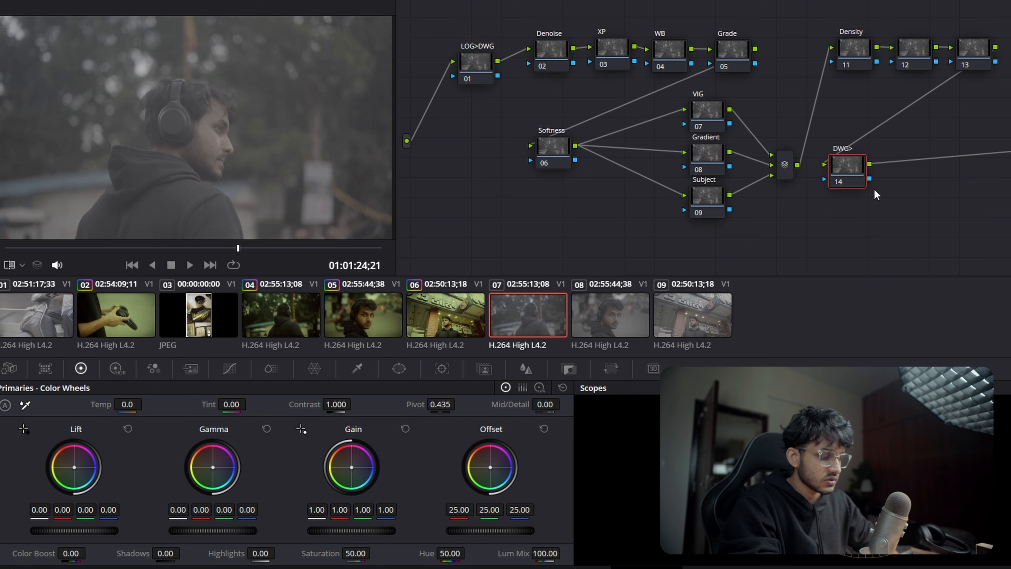
pyautogui.write('&')
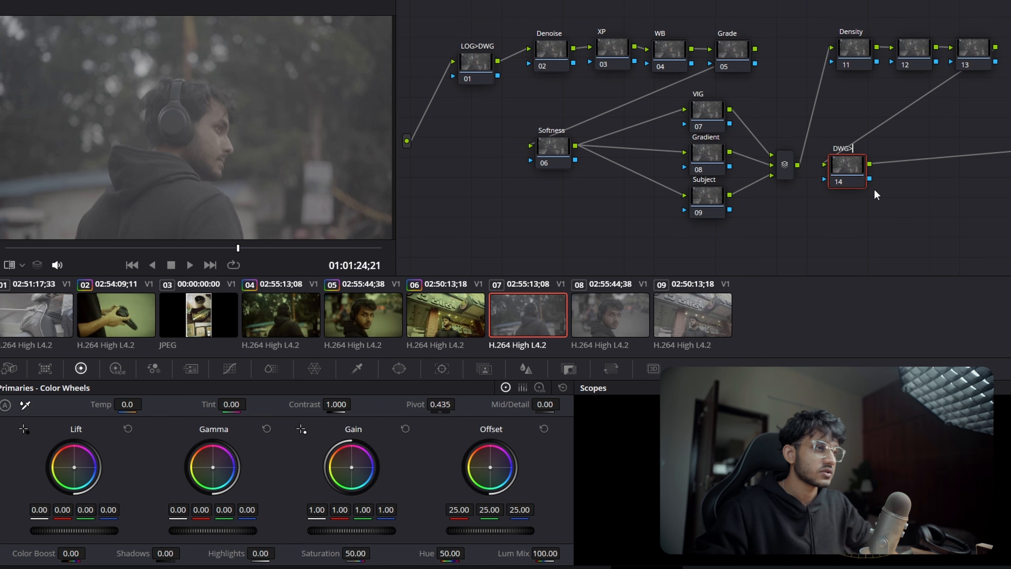
pyautogui.press('BackSpace')
pyautogui.write('709')
# - Nudge the DWG>709 node away from the layer mixer and move the LOG>DWG node slightly closer to Denoise
pyautogui.moveTo(851, 170); pyautogui.dragTo(862, 177)
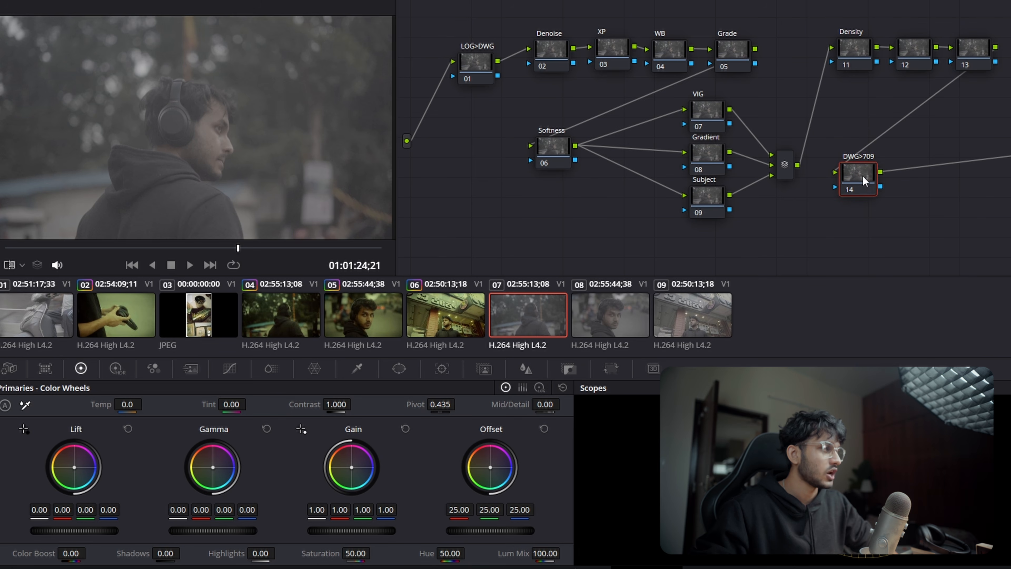
pyautogui.moveTo(476, 76); pyautogui.dragTo(483, 72)
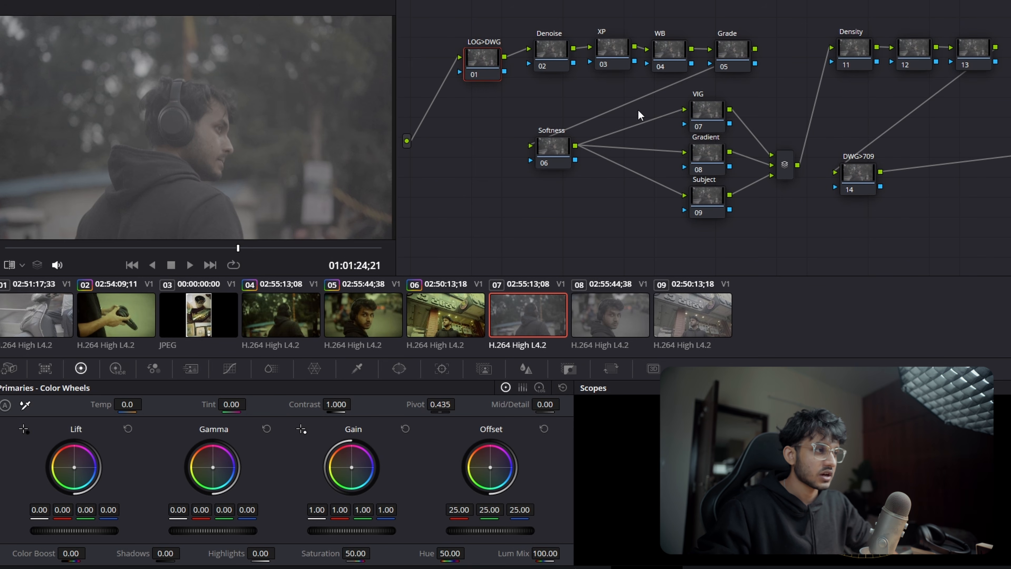
pyautogui.moveTo(855, 175); pyautogui.dragTo(853, 174)
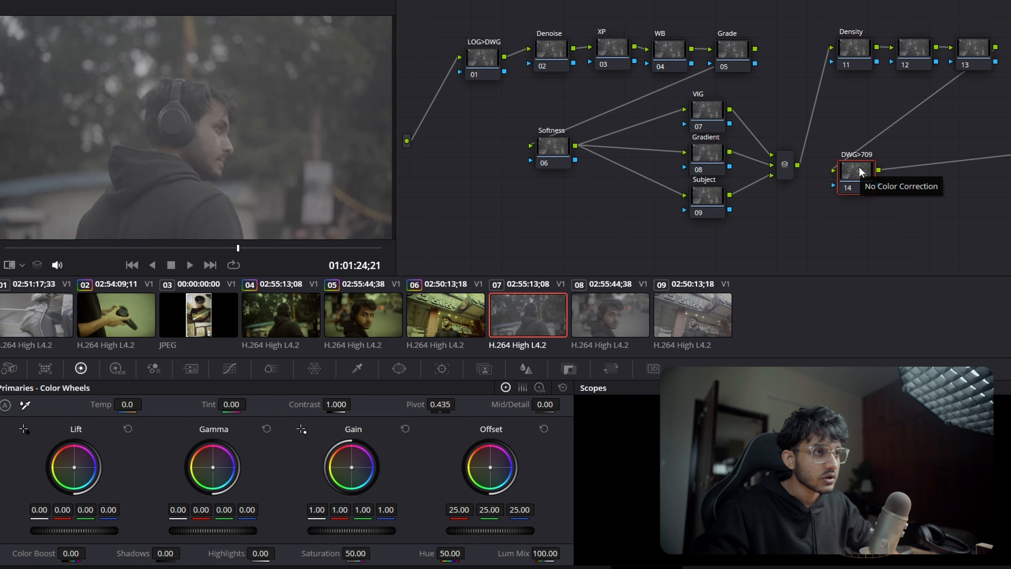
# - Add a serial node after DWG>709 and label it "Halation"
pyautogui.hotkey('alt', 's')
pyautogui.rightClick(913, 170)
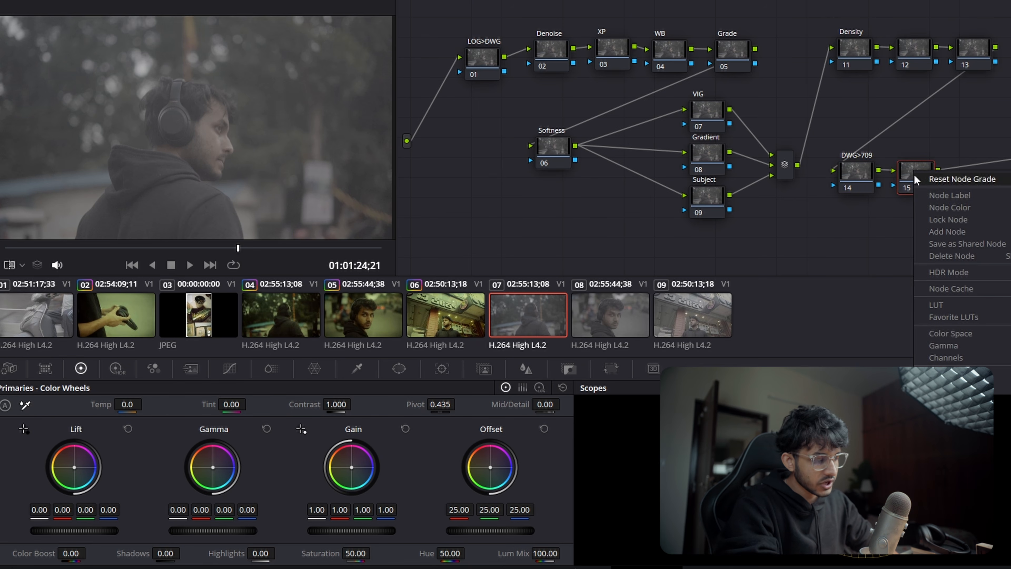
pyautogui.click(935, 192)
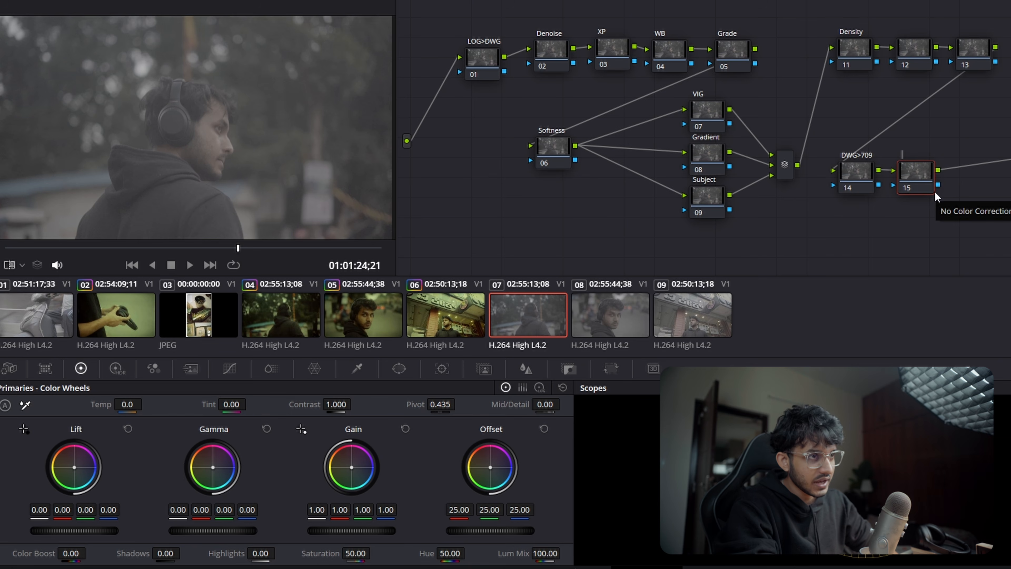
pyautogui.write('Halaction')
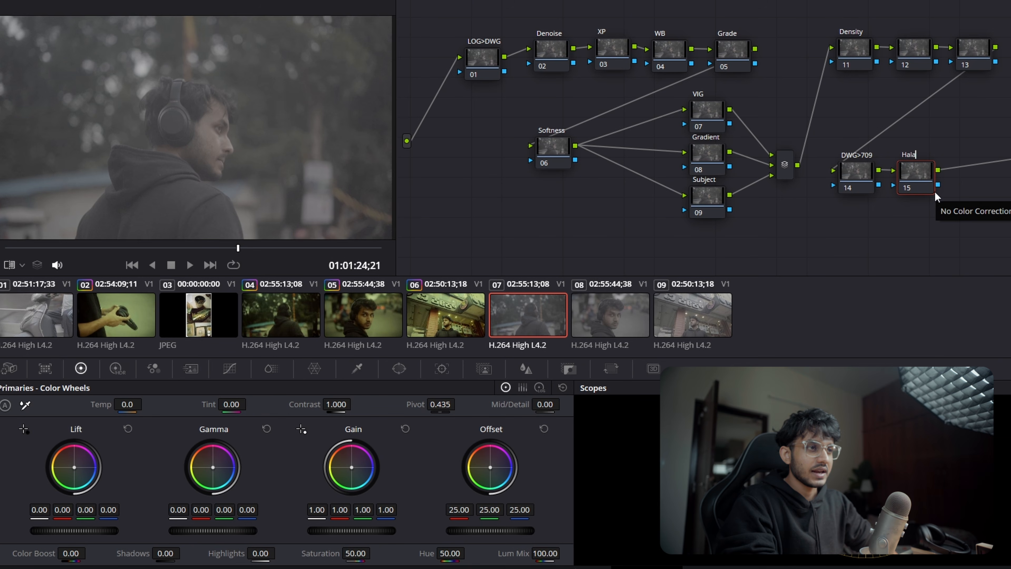
pyautogui.press('BackSpace')
pyautogui.press('BackSpace')
pyautogui.press('BackSpace')
pyautogui.press('BackSpace')
pyautogui.press('BackSpace')
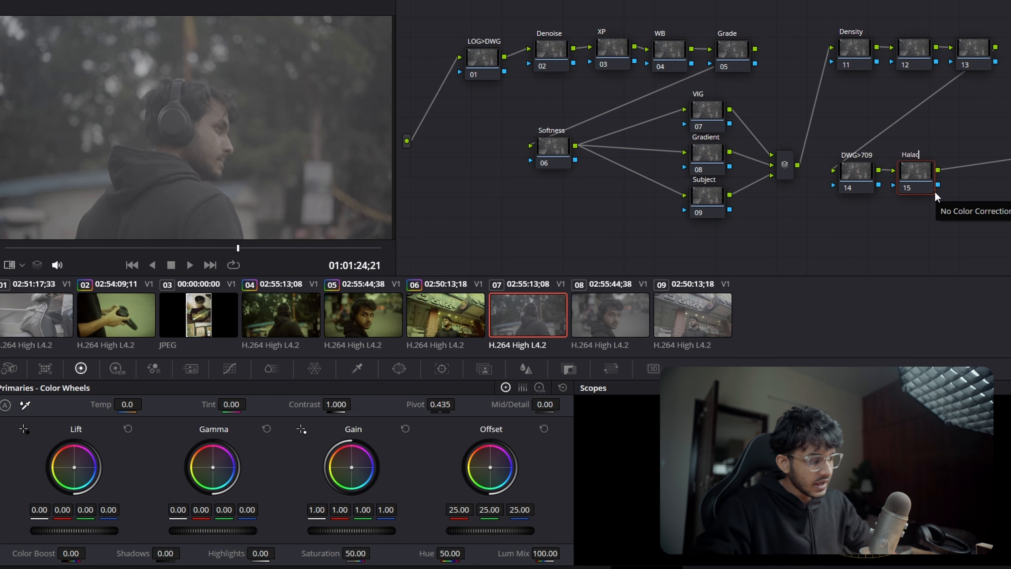
pyautogui.write('tion')
pyautogui.press('Return')
# - Add a serial node after Halation and label it "Grain"
pyautogui.hotkey('alt', 's')
pyautogui.rightClick(950, 176)
pyautogui.click(976, 197)
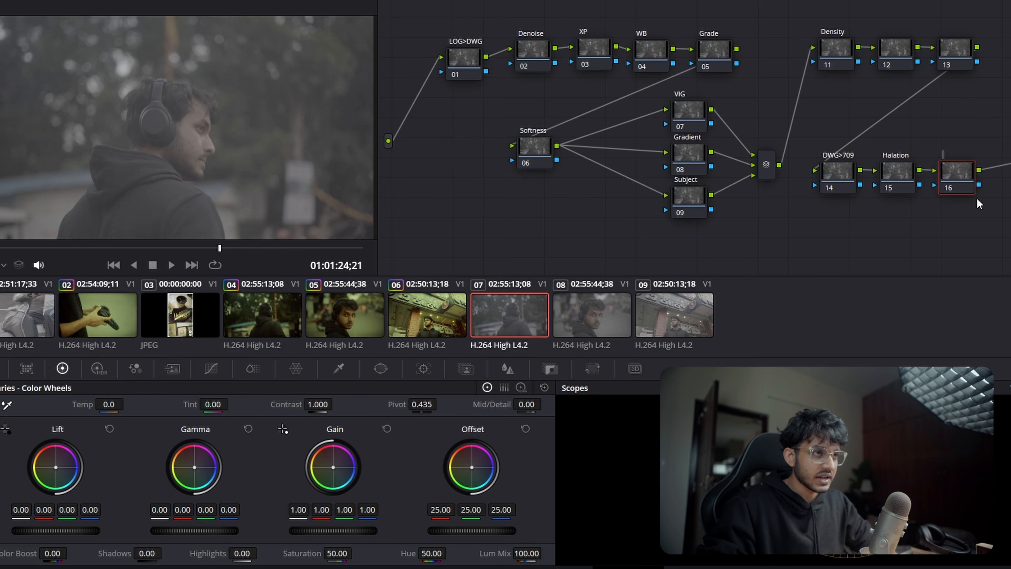
pyautogui.write('Grain')
pyautogui.press('Return')
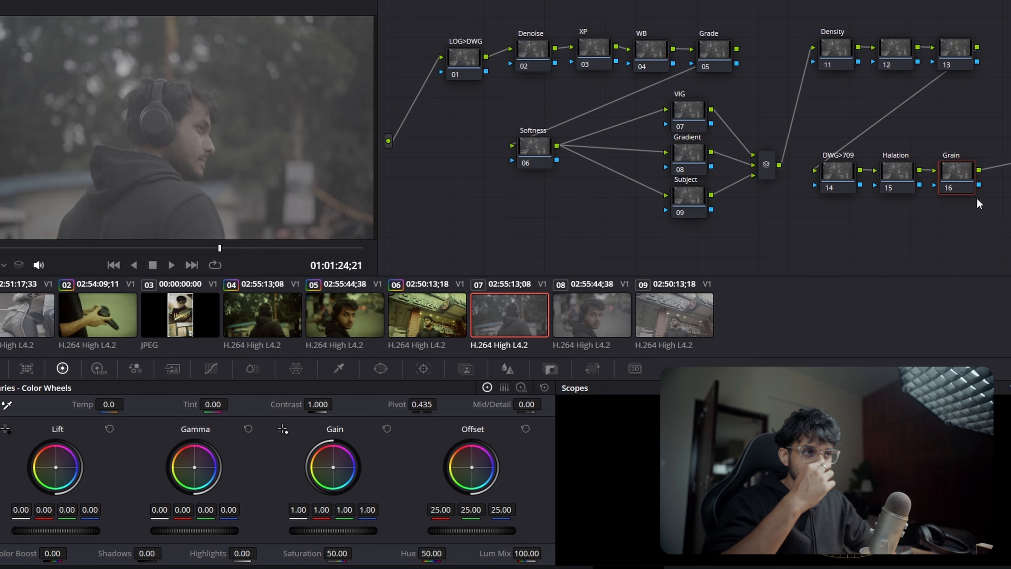
# - Space out the Halation and Grain nodes in the row after DWG>709
pyautogui.moveTo(959, 177); pyautogui.dragTo(902, 170)
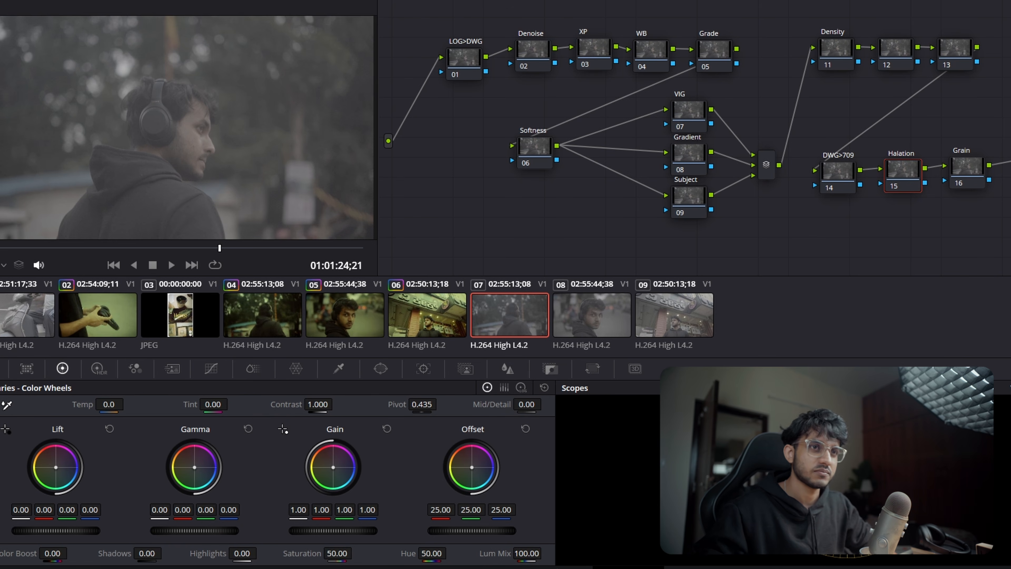
pyautogui.moveTo(970, 161); pyautogui.dragTo(976, 165)
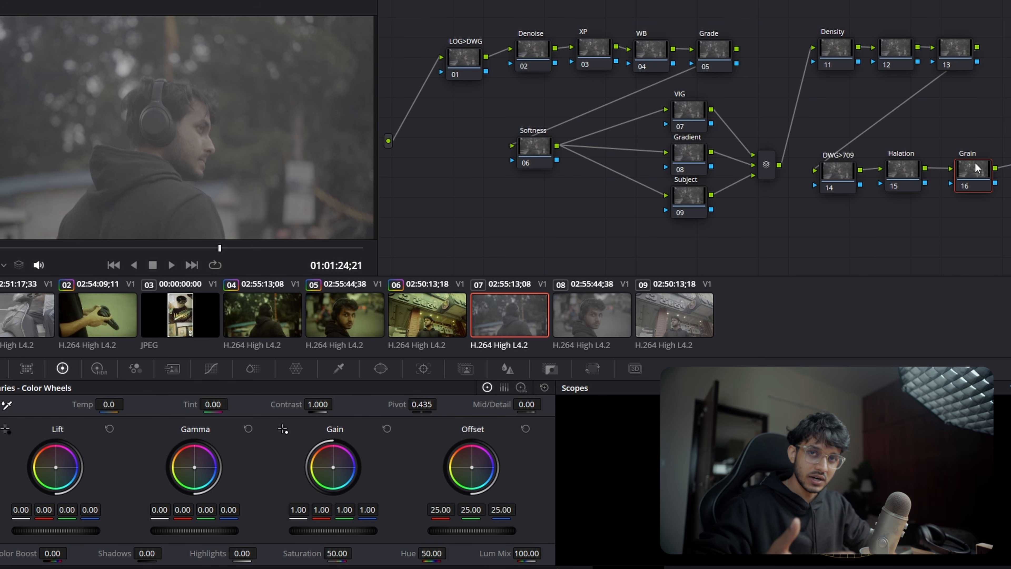
pyautogui.moveTo(977, 169); pyautogui.dragTo(973, 168)
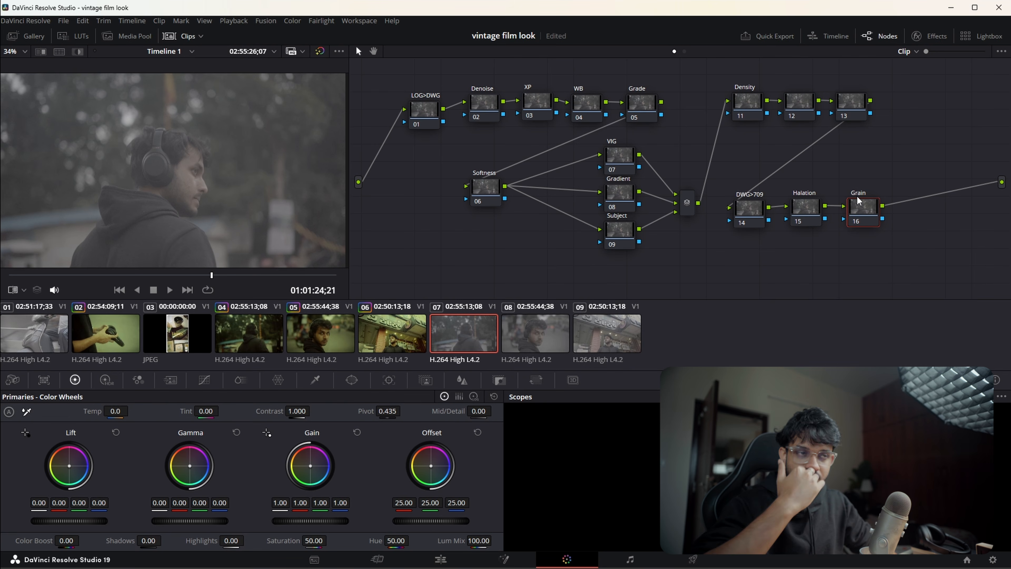
pyautogui.moveTo(857, 197); pyautogui.dragTo(860, 203)
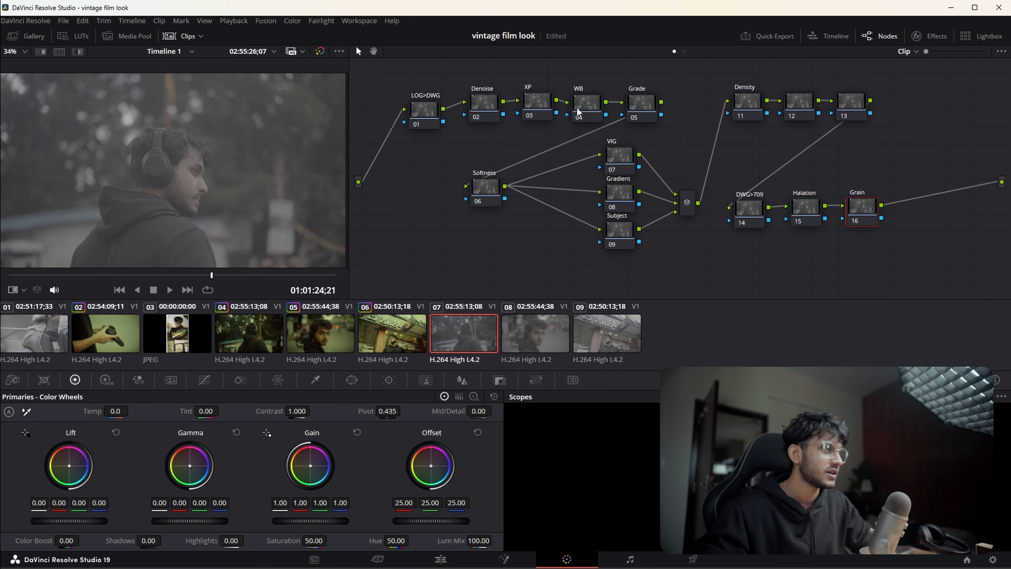
# - Search the effects library for "color" and apply Color Space Transform to the LOG>DWG node
pyautogui.moveTo(433, 116); pyautogui.dragTo(433, 114)
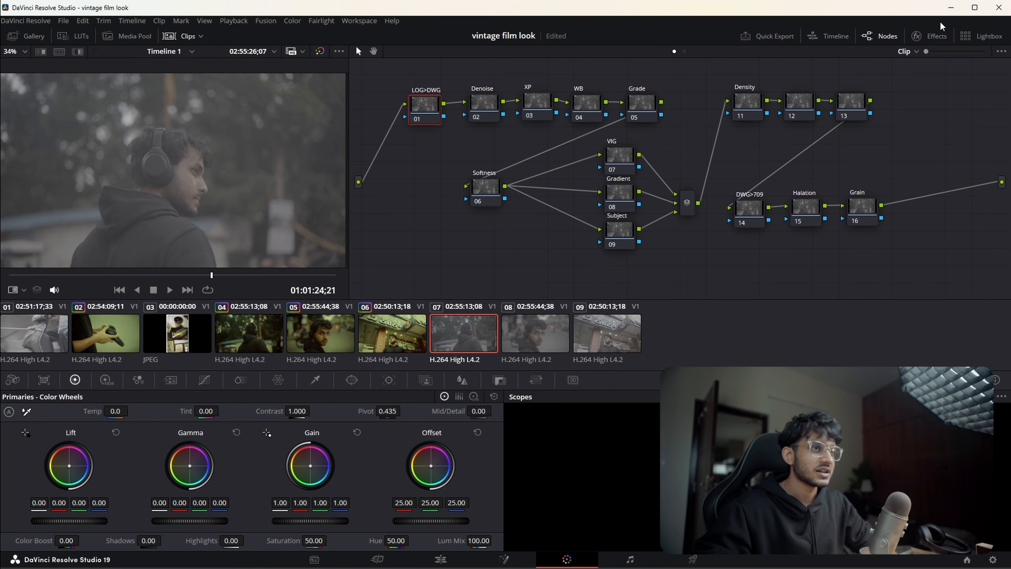
pyautogui.click(929, 37)
pyautogui.click(994, 72)
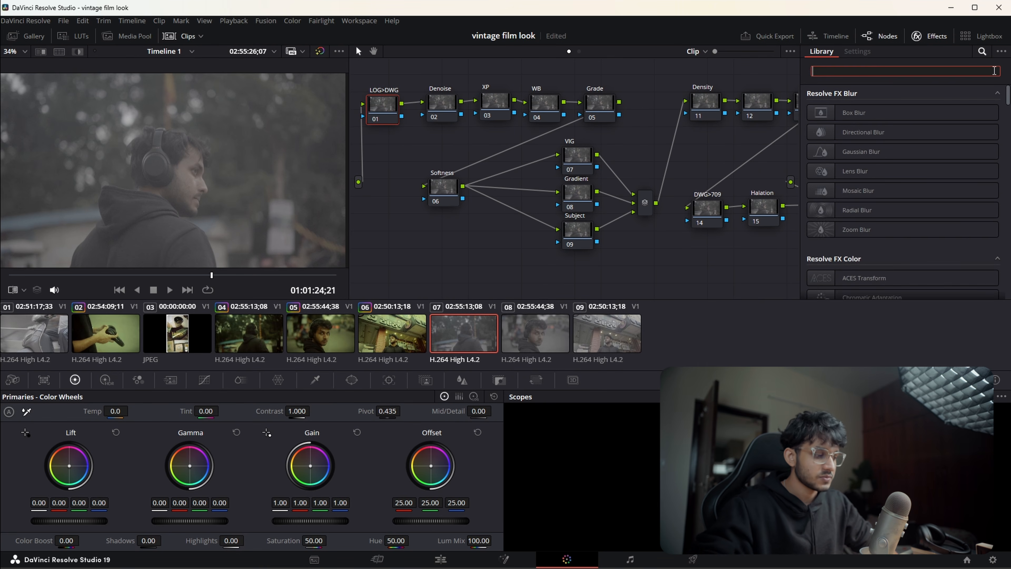
pyautogui.write('color')
pyautogui.moveTo(872, 132); pyautogui.dragTo(385, 111)
# - Set the LOG>DWG transform's input color space to Sony S-Gamut3.Cine and its input gamma to Sony S-Log3
pyautogui.click(917, 131)
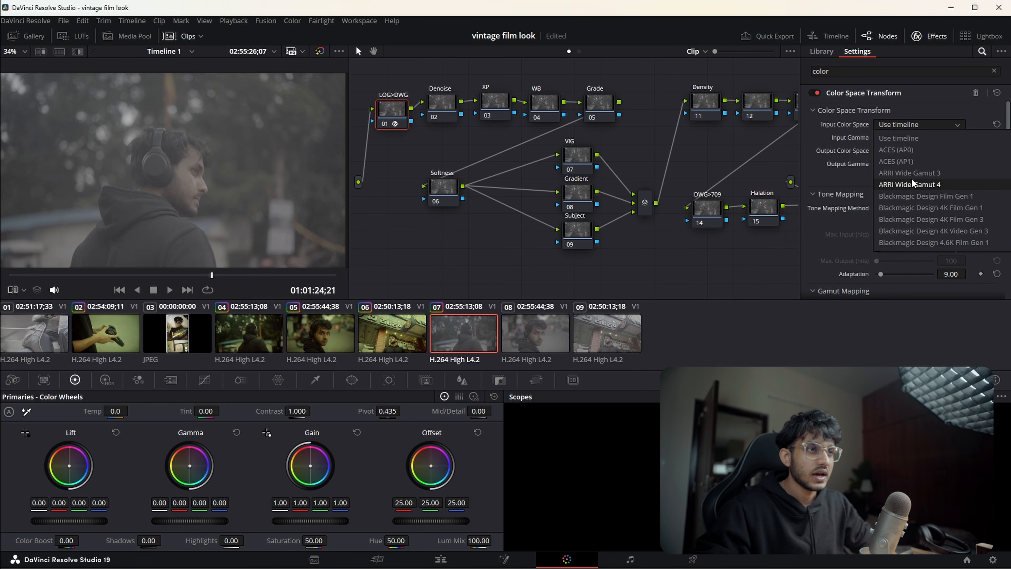
pyautogui.scroll(-3, 928, 199)
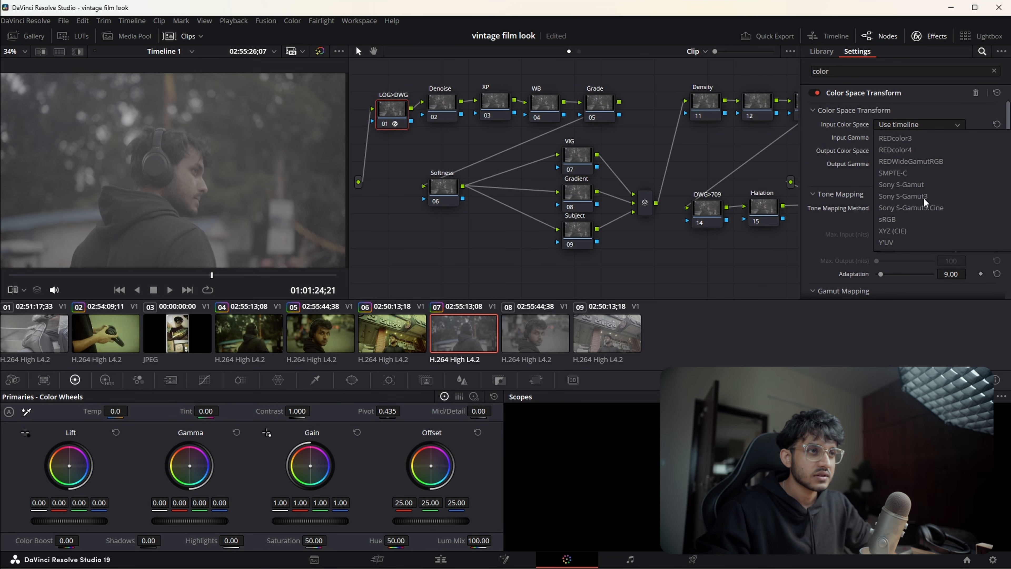
pyautogui.scroll(-3, 927, 207)
pyautogui.click(928, 206)
pyautogui.click(914, 137)
pyautogui.scroll(-10, 915, 241)
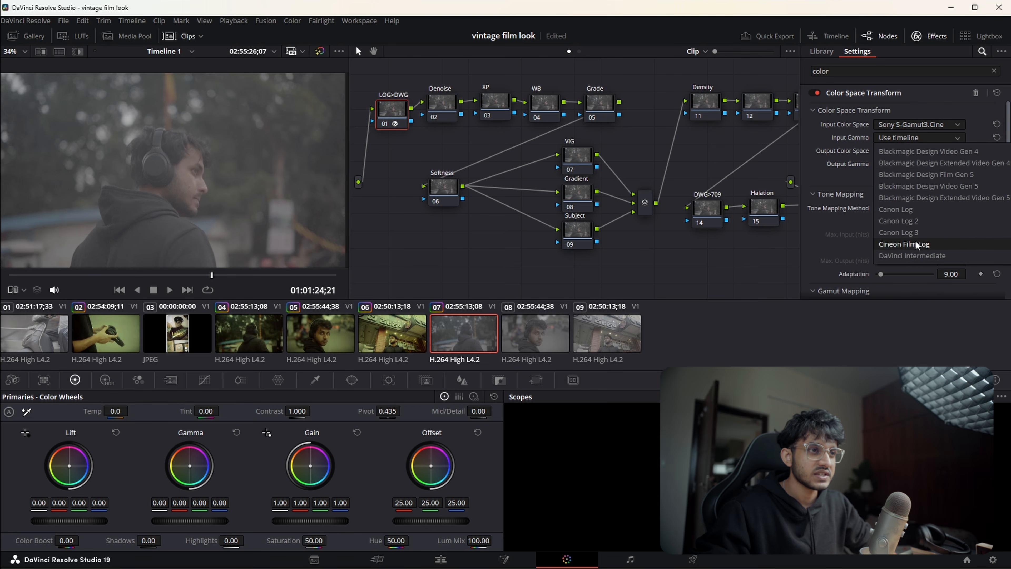
pyautogui.click(914, 234)
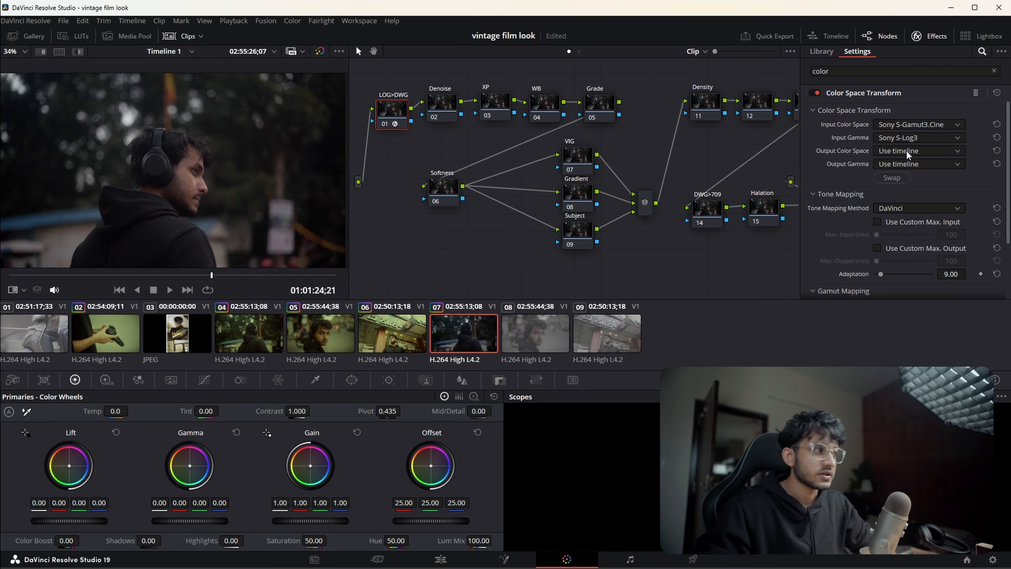
# - Set the LOG>DWG transform's output color space to DaVinci Wide Gamut and its output gamma to DaVinci Intermediate
pyautogui.click(906, 150)
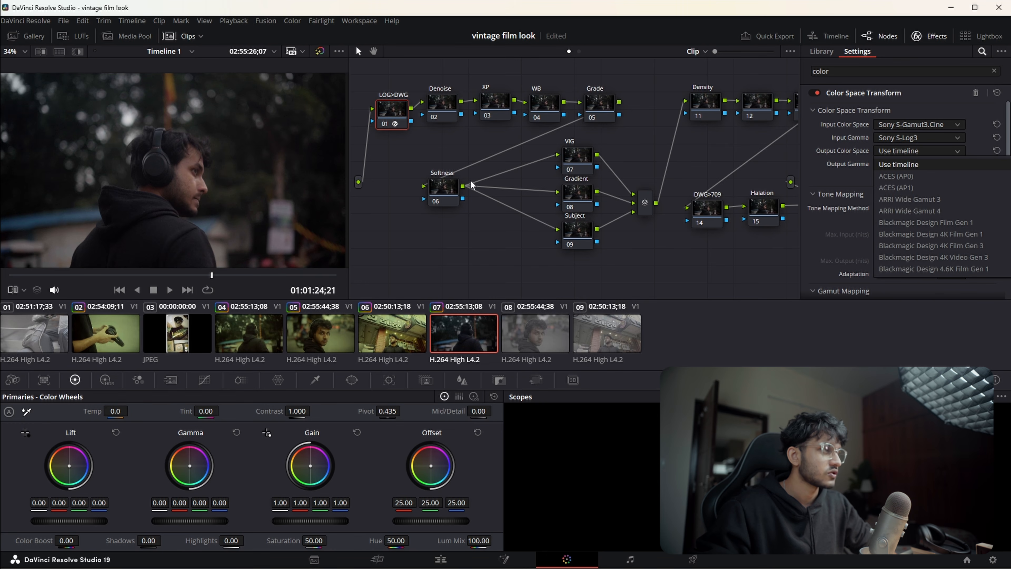
pyautogui.scroll(-5, 936, 224)
pyautogui.scroll(2, 936, 223)
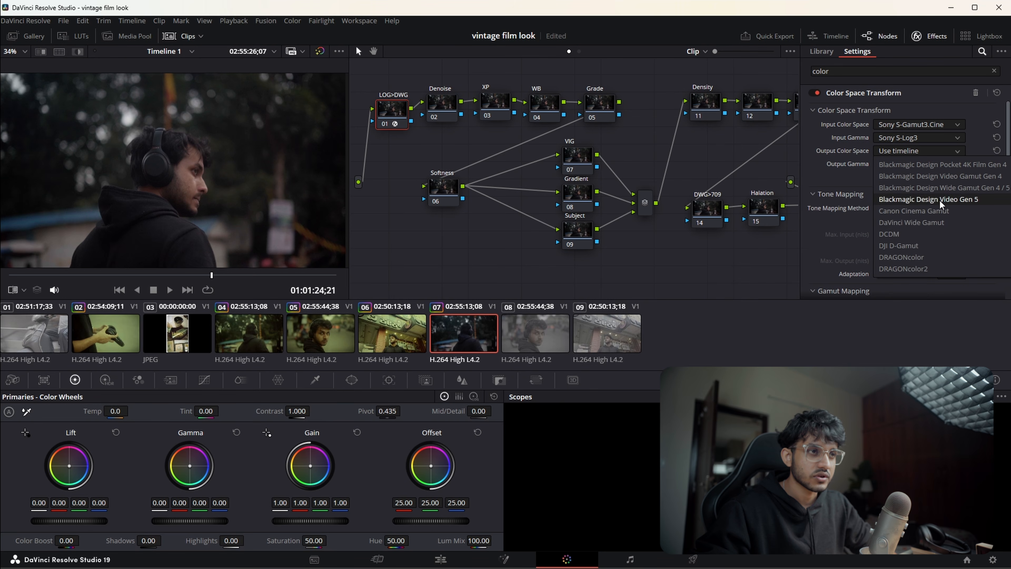
pyautogui.click(931, 221)
pyautogui.click(909, 166)
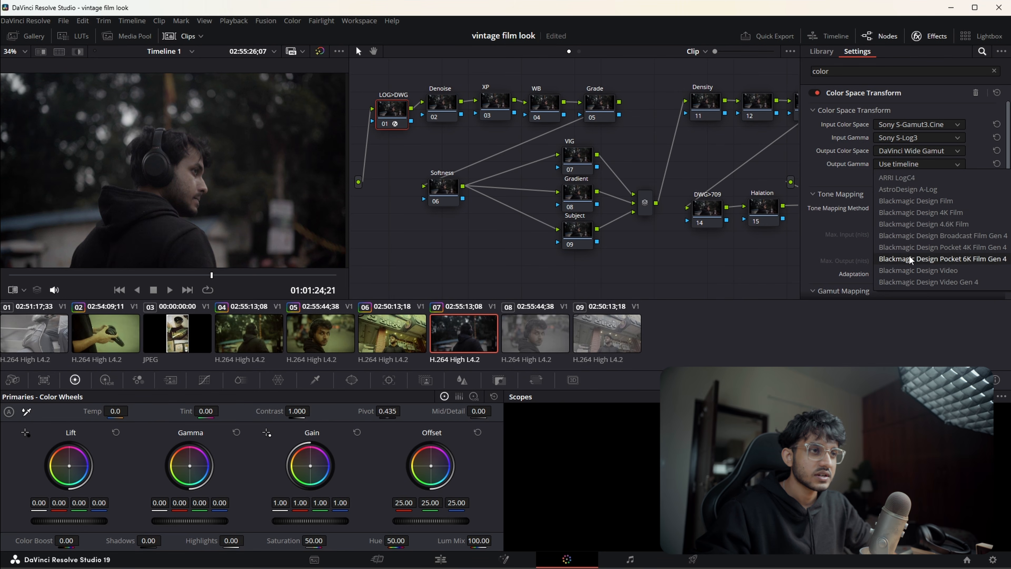
pyautogui.scroll(-5, 933, 239)
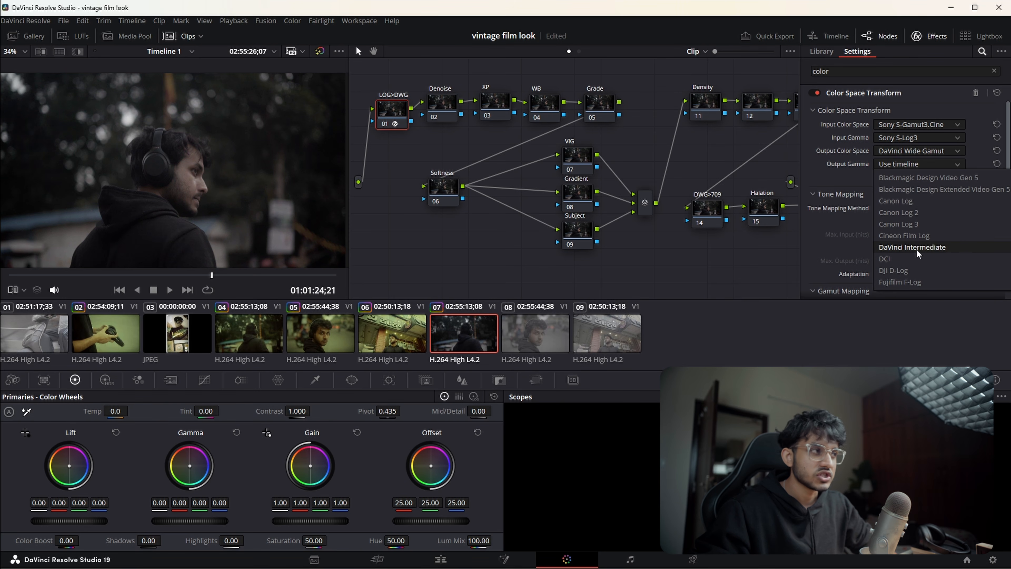
pyautogui.click(917, 249)
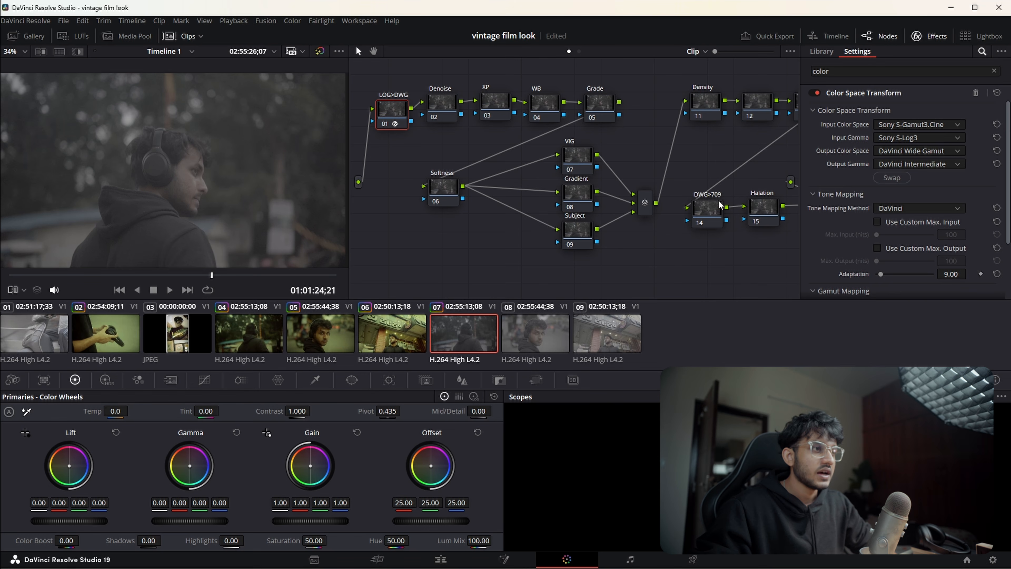
# - Apply Color Space Transform to the DWG>709 node with input color space DaVinci Wide Gamut and input gamma DaVinci Intermediate
pyautogui.click(713, 211)
pyautogui.moveTo(876, 138); pyautogui.dragTo(704, 213)
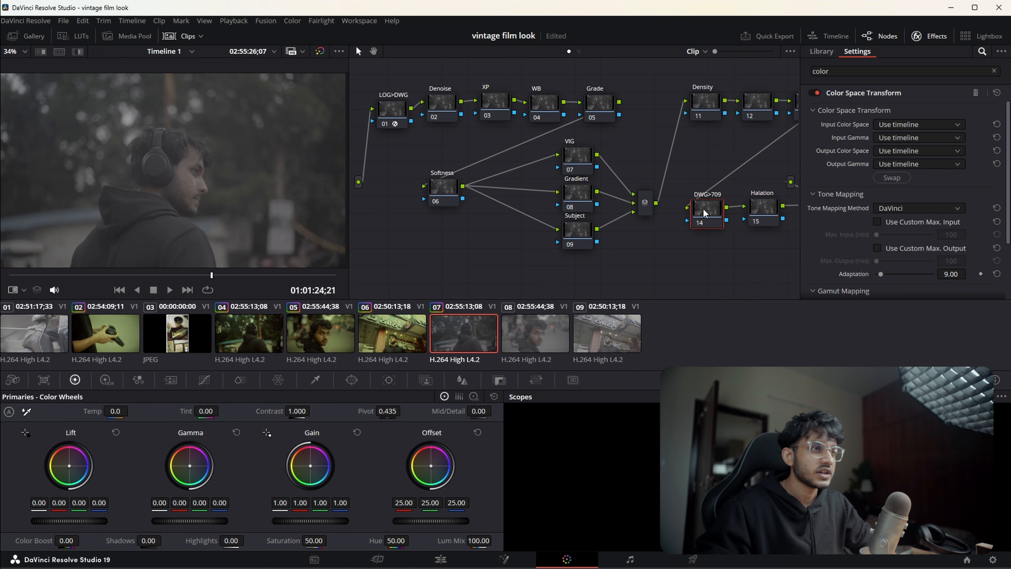
pyautogui.click(905, 124)
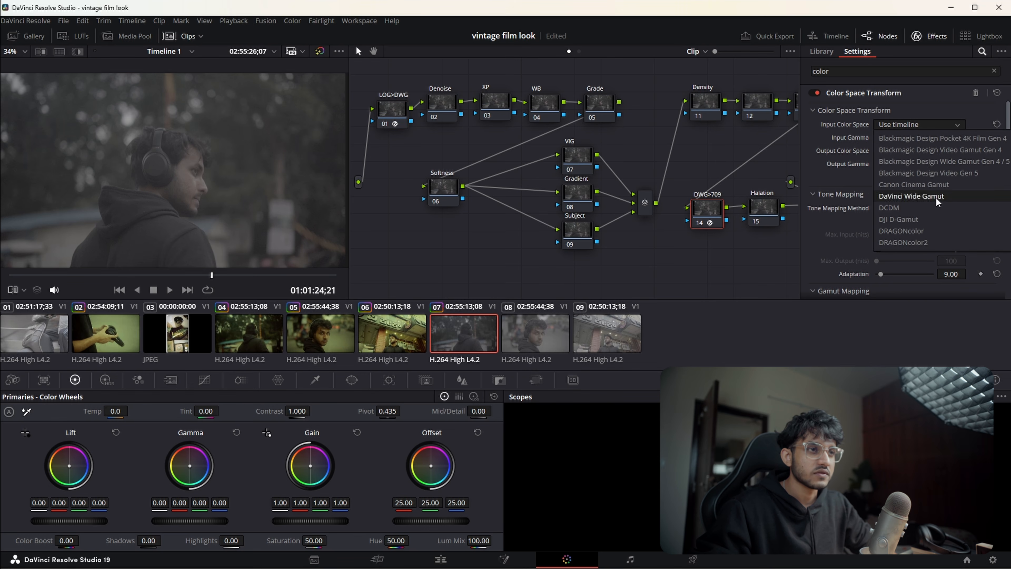
pyautogui.click(935, 196)
pyautogui.click(903, 137)
pyautogui.scroll(-5, 910, 223)
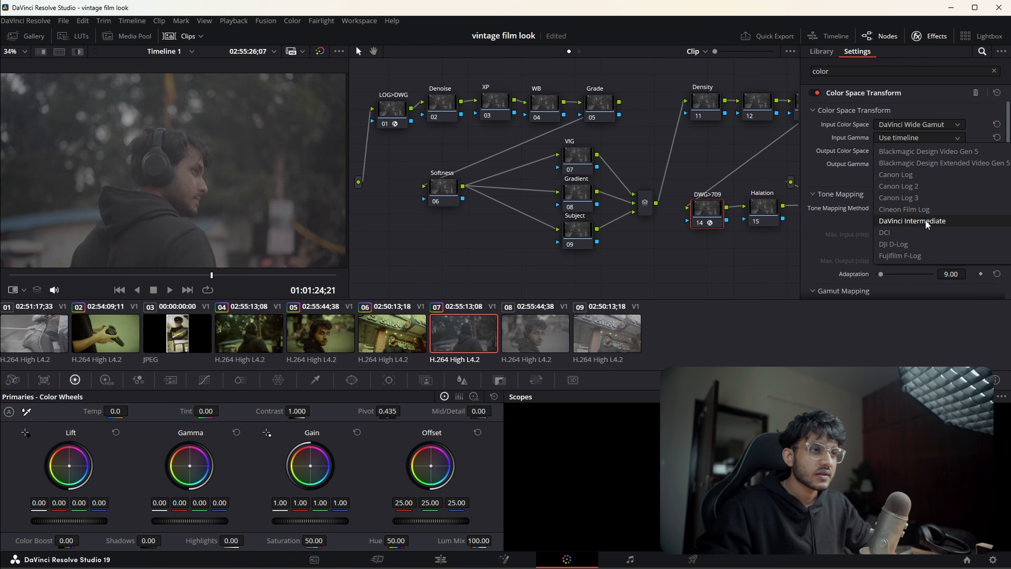
pyautogui.click(925, 220)
# - Set the DWG>709 transform's output color space to Rec.709 and its output gamma to Gamma 2.4, and close the effects settings
pyautogui.click(915, 153)
pyautogui.scroll(-5, 921, 207)
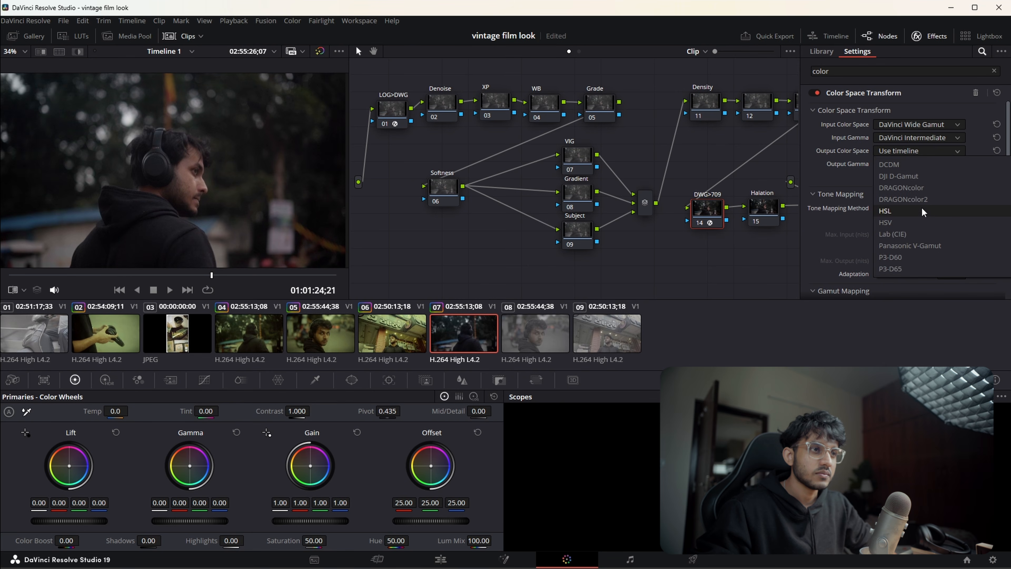
pyautogui.click(902, 222)
pyautogui.click(906, 163)
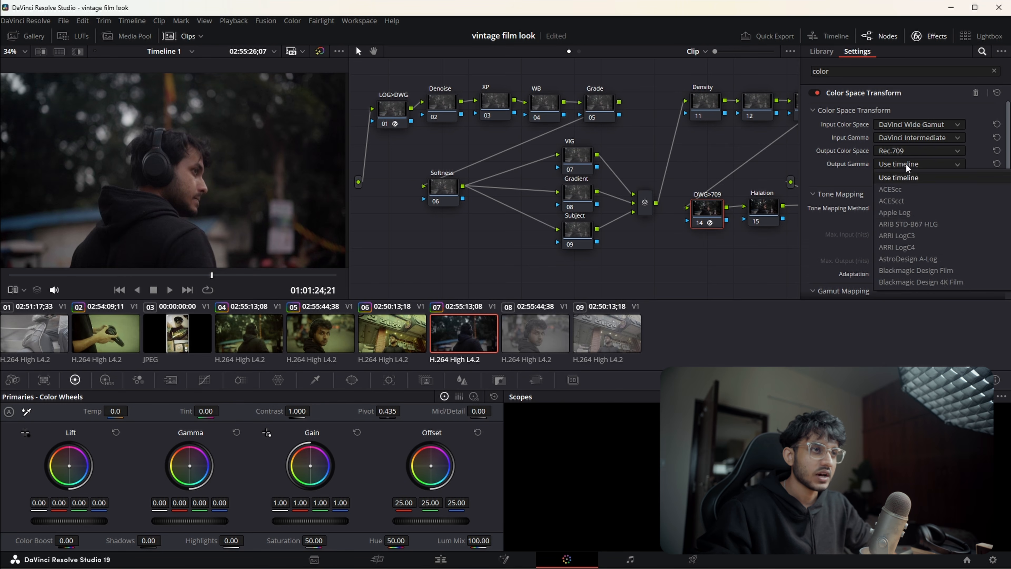
pyautogui.scroll(-5, 910, 234)
pyautogui.click(917, 248)
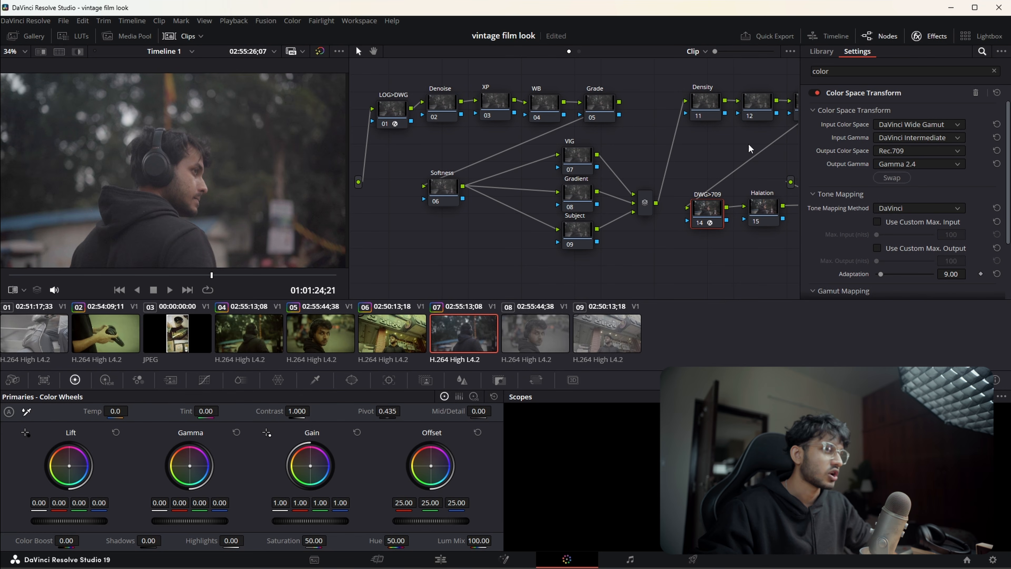
pyautogui.click(940, 39)
# - Set the Denoise node's spatial noise reduction luma and chroma thresholds to 1.6
pyautogui.moveTo(435, 108); pyautogui.dragTo(486, 116)
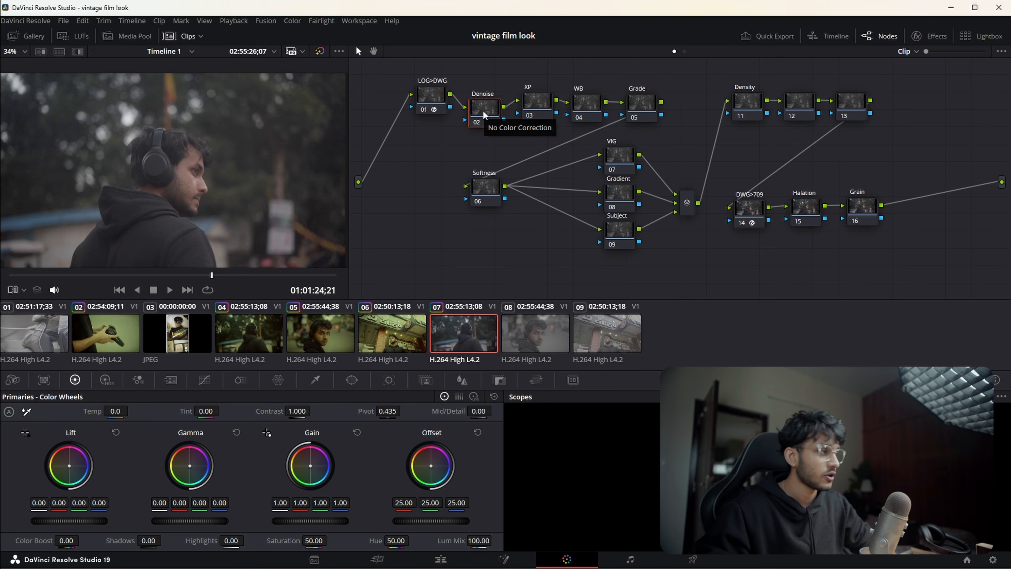
pyautogui.scroll(5, 150, 192)
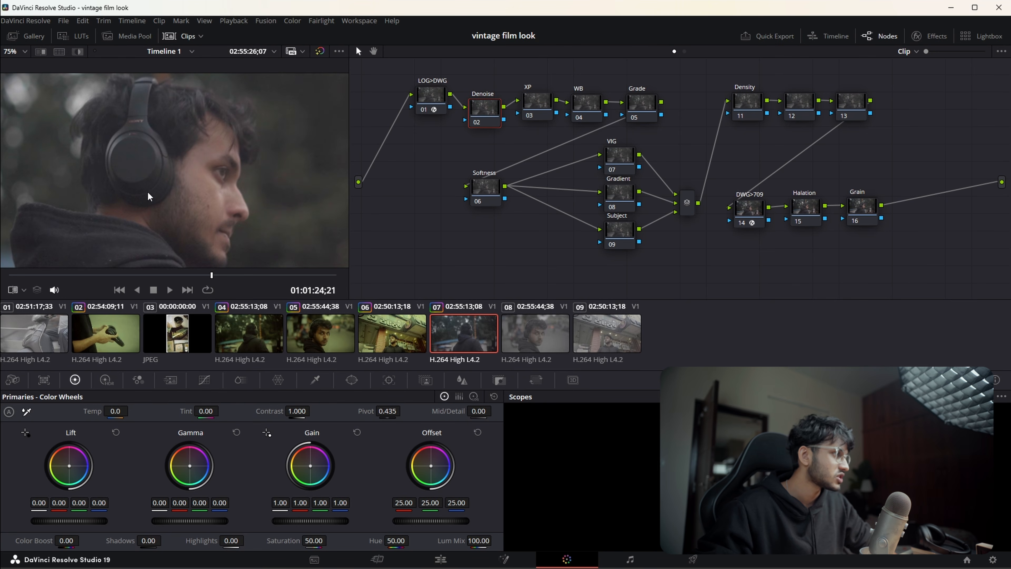
pyautogui.scroll(-3, 147, 192)
pyautogui.scroll(3, 172, 159)
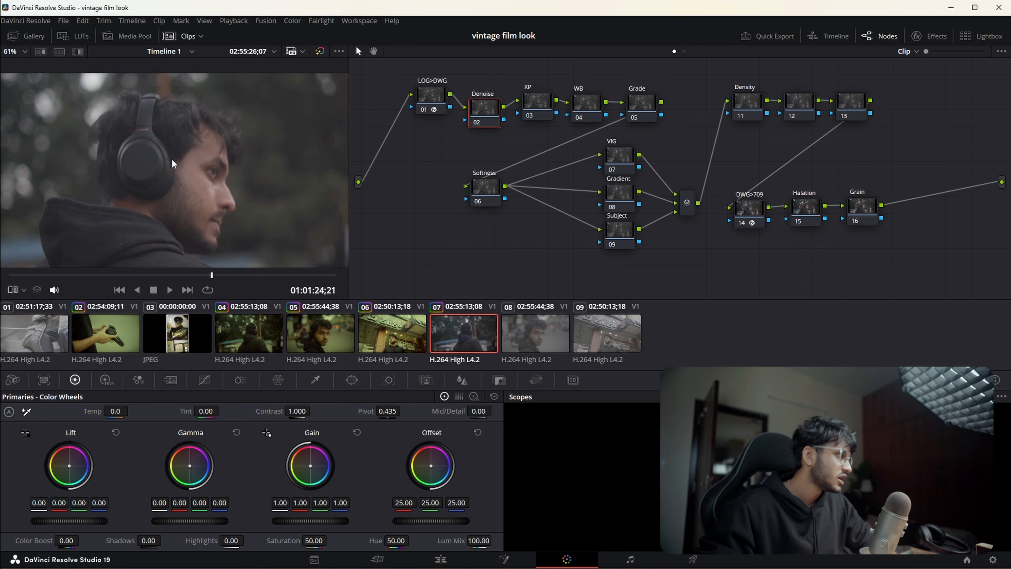
pyautogui.scroll(3, 195, 184)
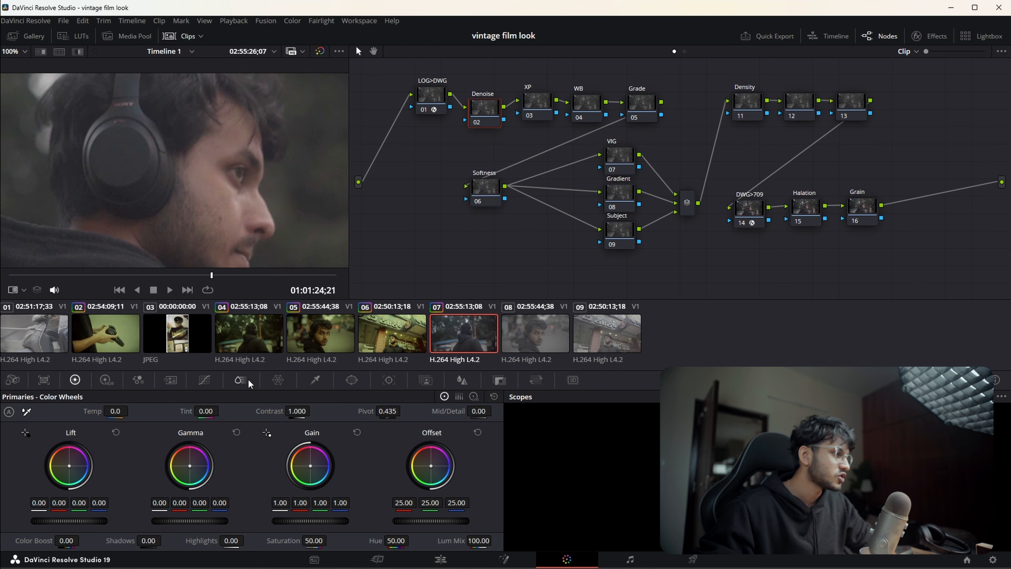
pyautogui.click(170, 380)
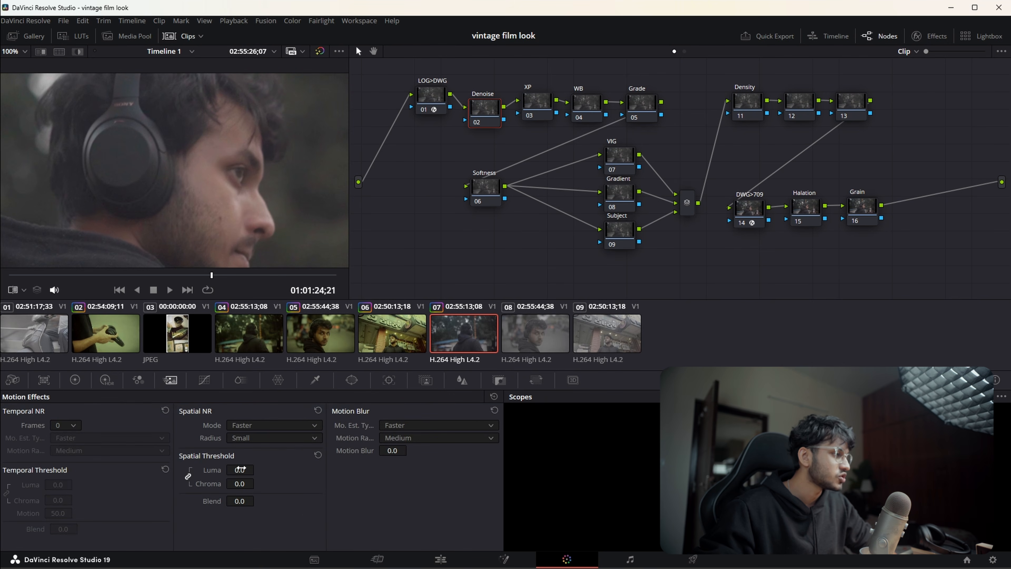
pyautogui.moveTo(258, 469); pyautogui.dragTo(259, 470)
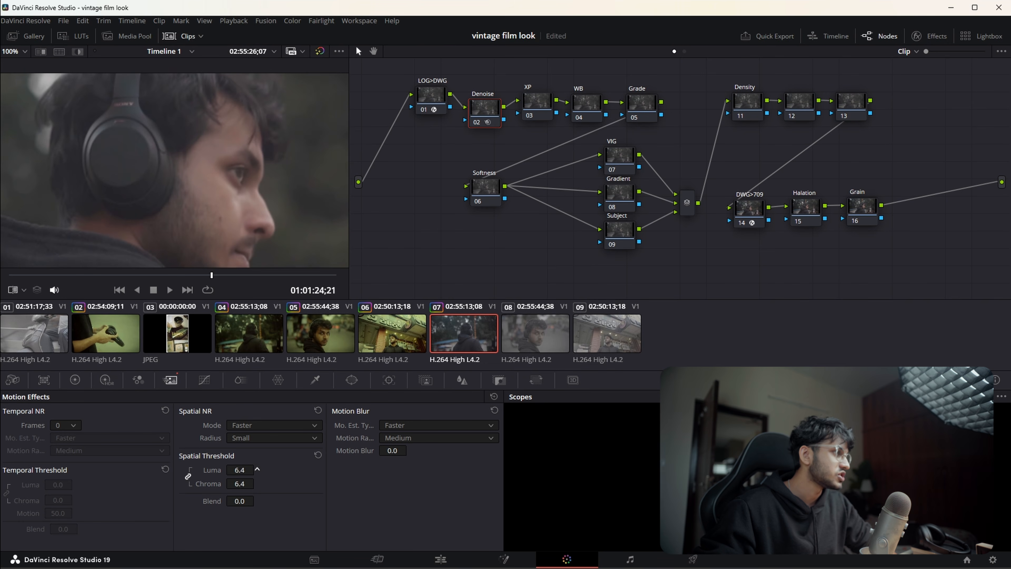
# - Line up the LOG>DWG and XP nodes with the Denoise node in the first row of the node tree
pyautogui.hotkey('shift', 'z')
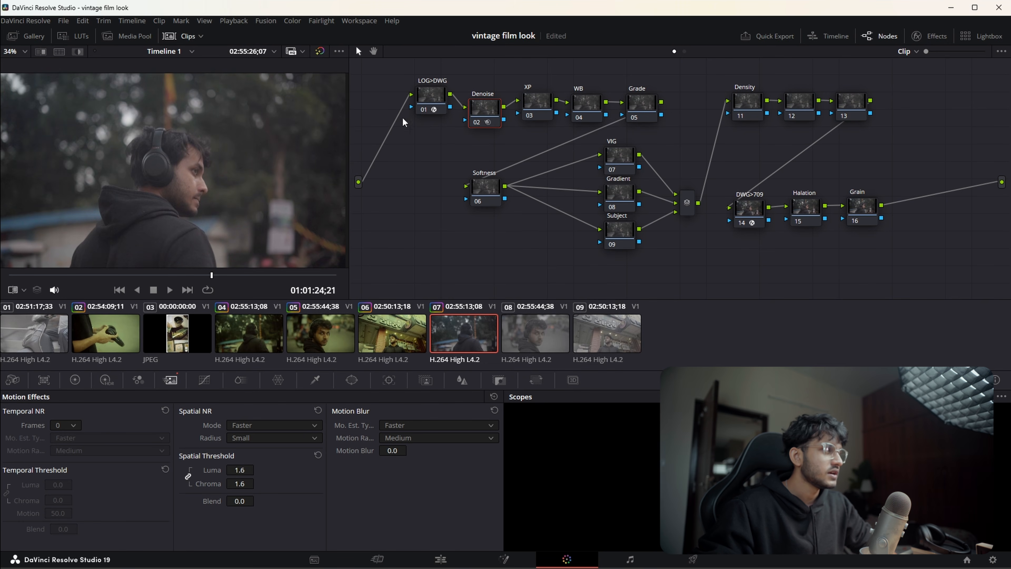
pyautogui.moveTo(431, 98); pyautogui.dragTo(428, 114)
pyautogui.moveTo(534, 101); pyautogui.dragTo(532, 107)
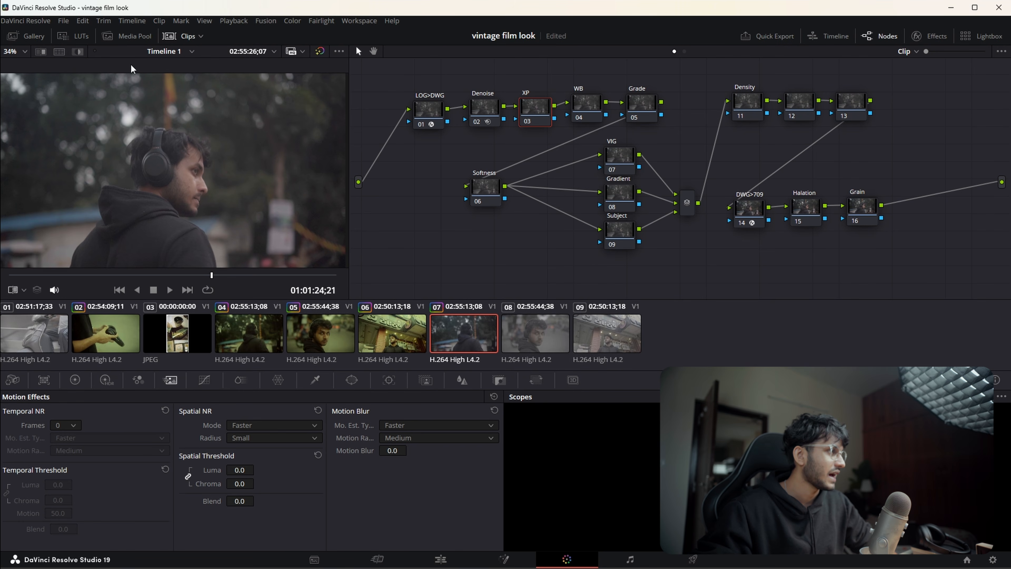
# - Delete the existing still from the Stills 1 gallery album and grab a new still from JPEG clip 03
pyautogui.click(29, 37)
pyautogui.rightClick(112, 83)
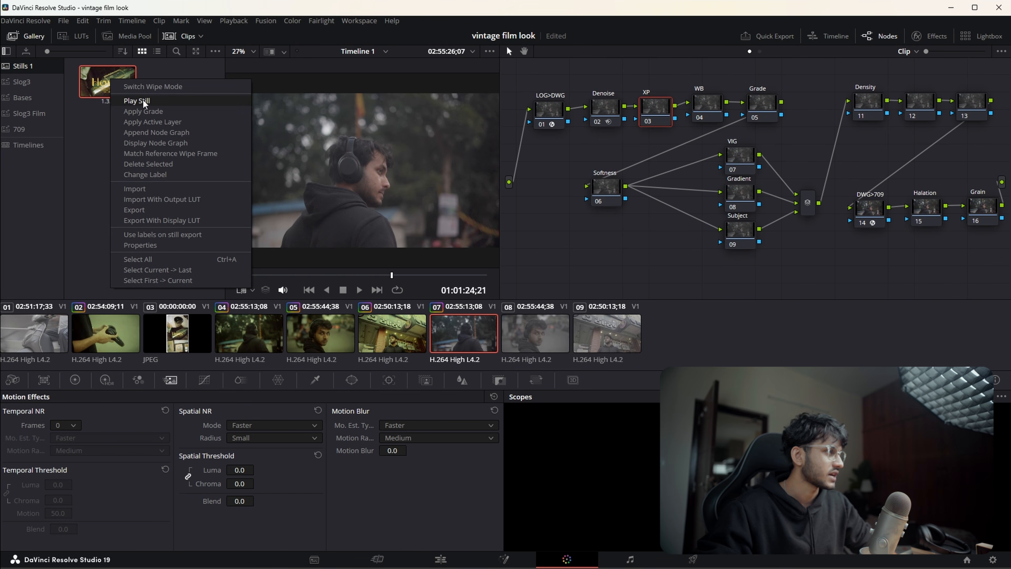
pyautogui.click(151, 167)
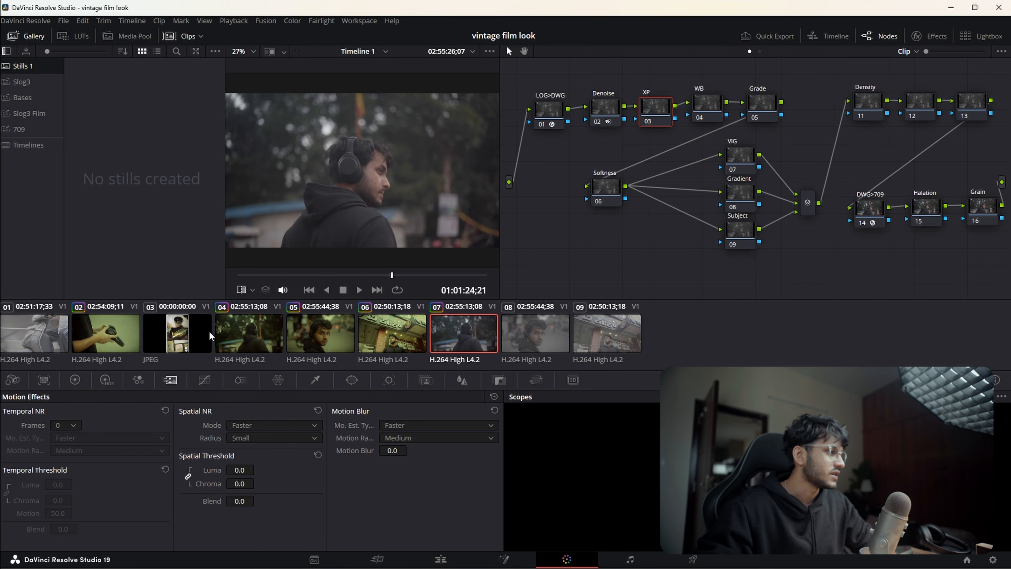
pyautogui.click(175, 335)
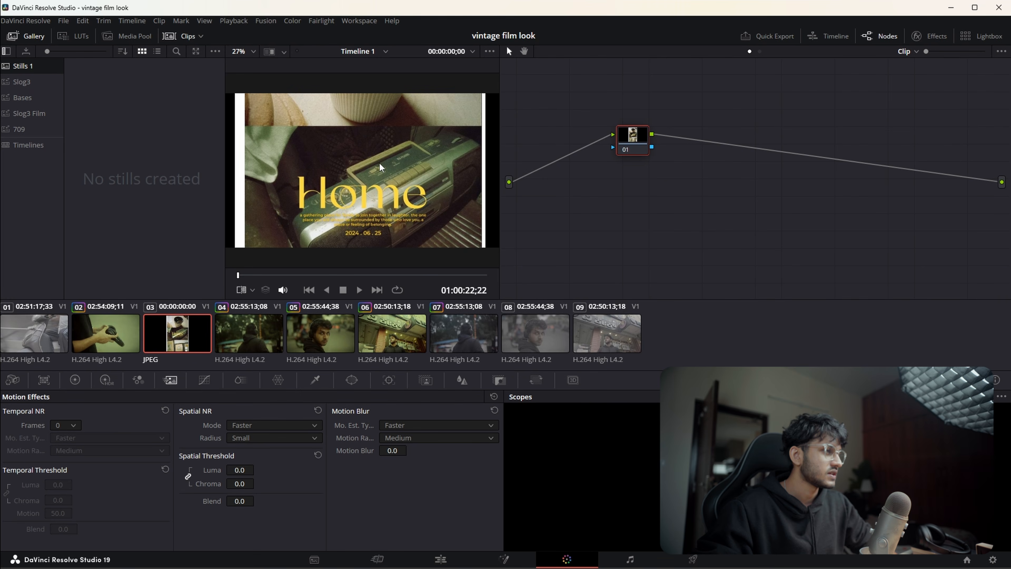
pyautogui.rightClick(370, 154)
pyautogui.click(384, 160)
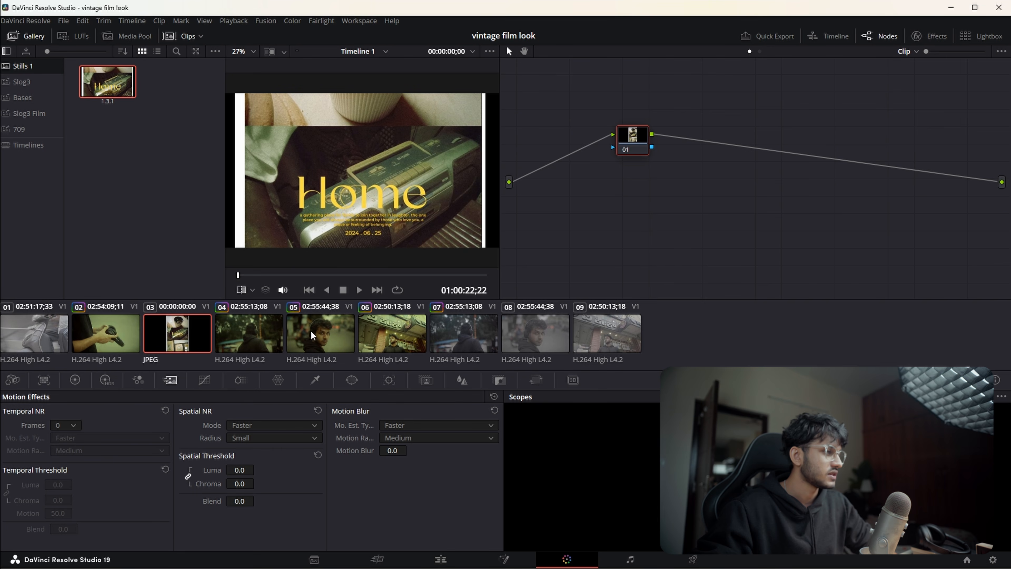
# - Return to clip 07 at 01:01:24;13 and compare it with the grabbed reference still in a vertical wipe, with the gallery hidden
pyautogui.click(473, 339)
pyautogui.click(387, 276)
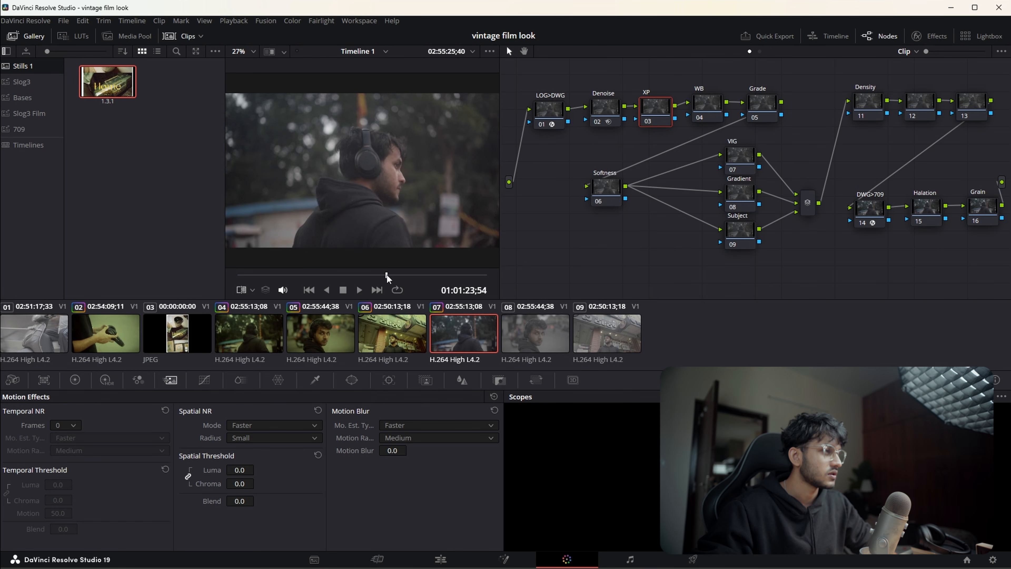
pyautogui.moveTo(387, 275); pyautogui.dragTo(391, 275)
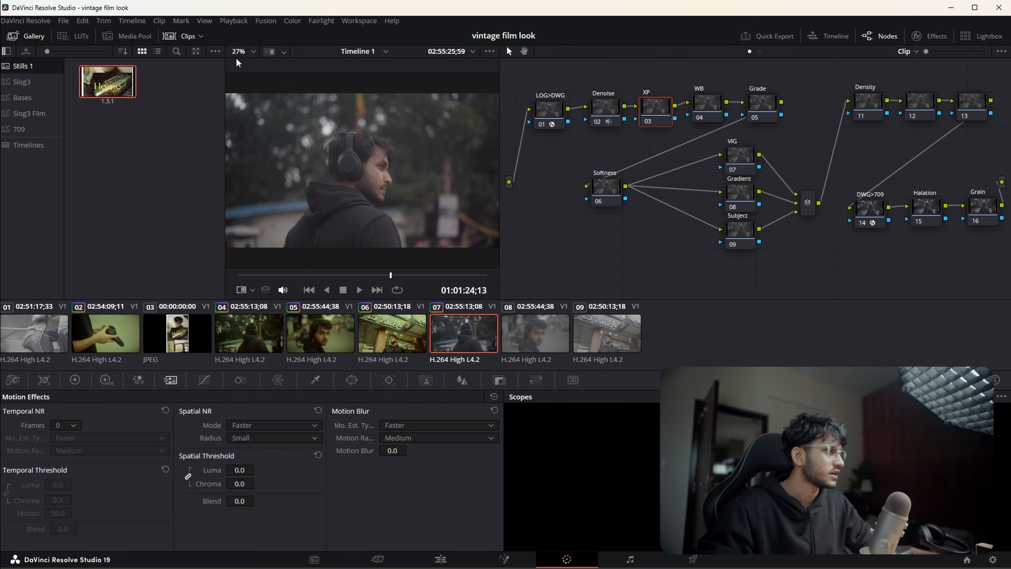
pyautogui.click(270, 52)
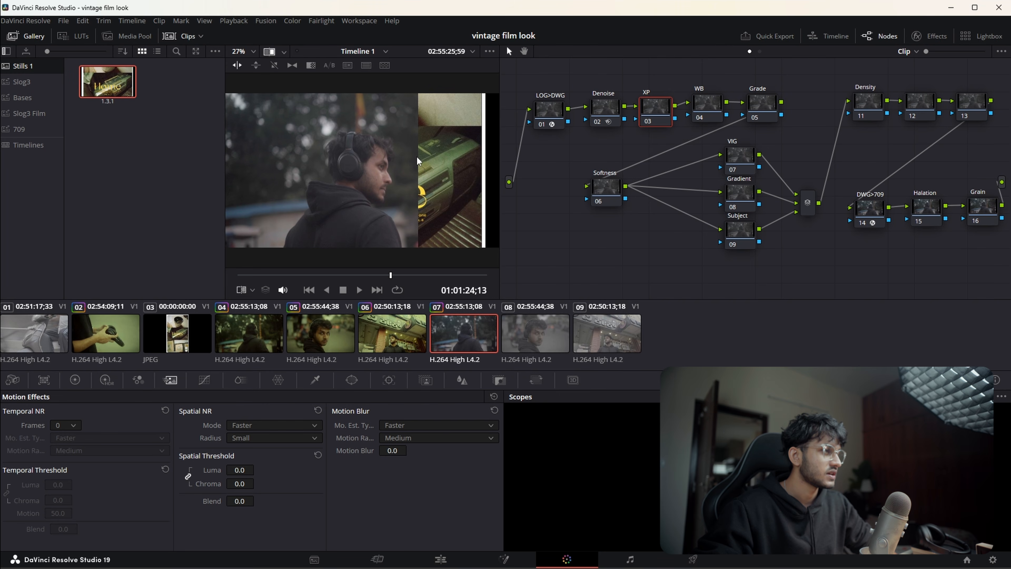
pyautogui.moveTo(419, 161)
pyautogui.mouseDown()
pyautogui.moveTo(378, 159)
pyautogui.moveTo(418, 156)
pyautogui.mouseUp()
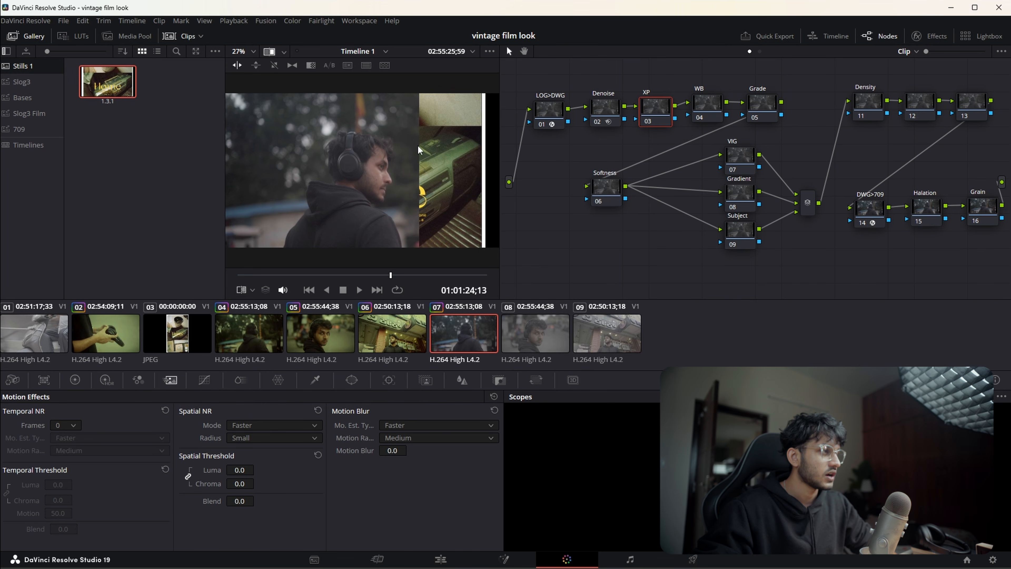
pyautogui.click(25, 37)
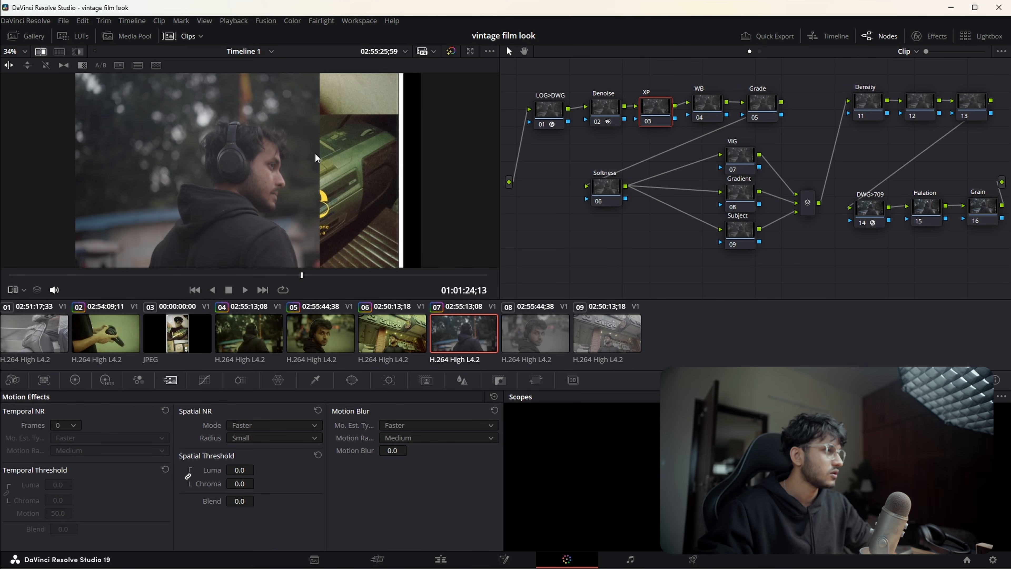
pyautogui.moveTo(323, 156)
pyautogui.mouseDown()
pyautogui.moveTo(307, 153)
pyautogui.moveTo(318, 159)
pyautogui.mouseUp()
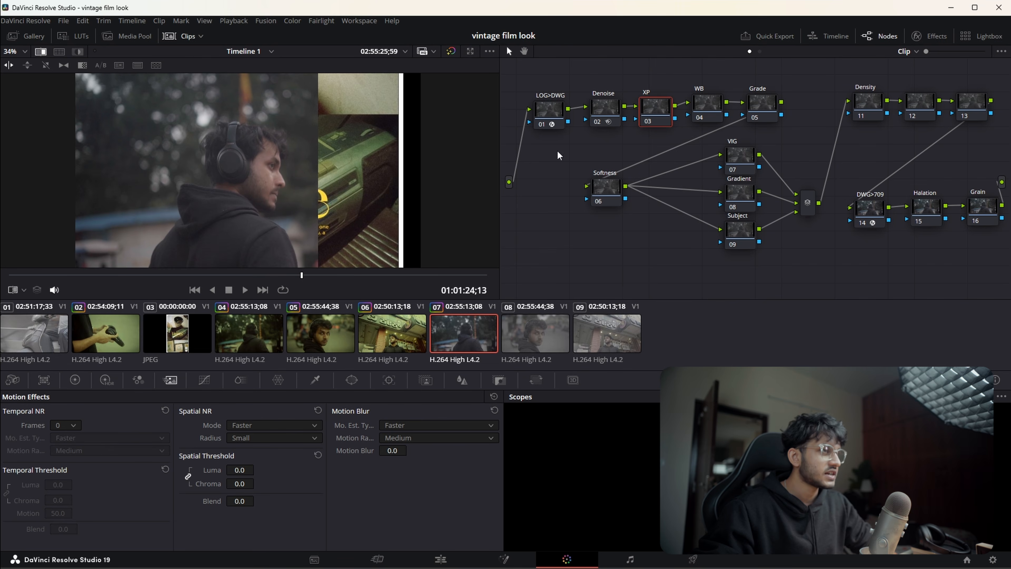
# - Adjust the XP node's primaries to lift -0.02, gamma 0.01, offset 25.30 and contrast 0.952
pyautogui.click(75, 379)
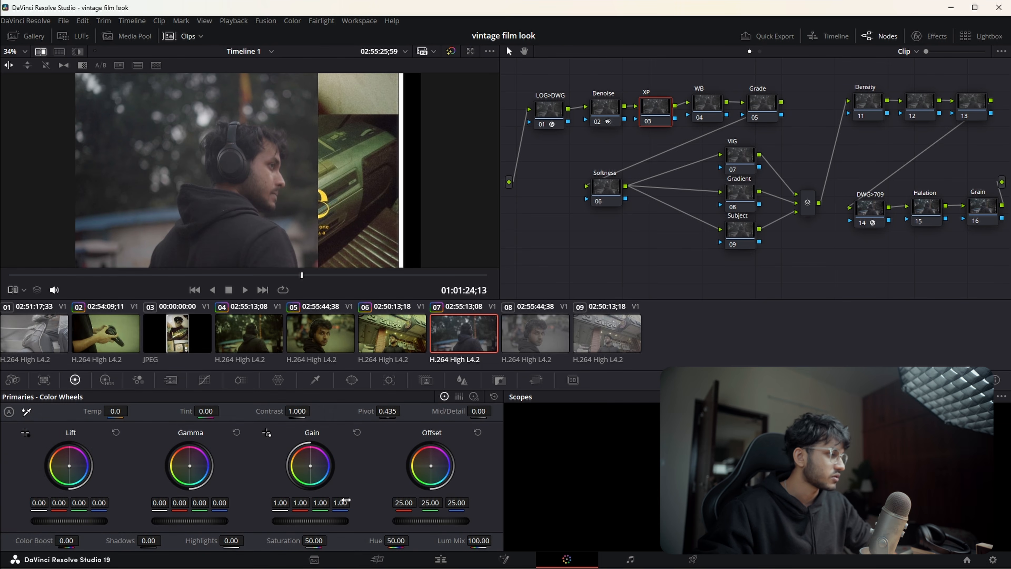
pyautogui.moveTo(405, 525); pyautogui.dragTo(428, 525)
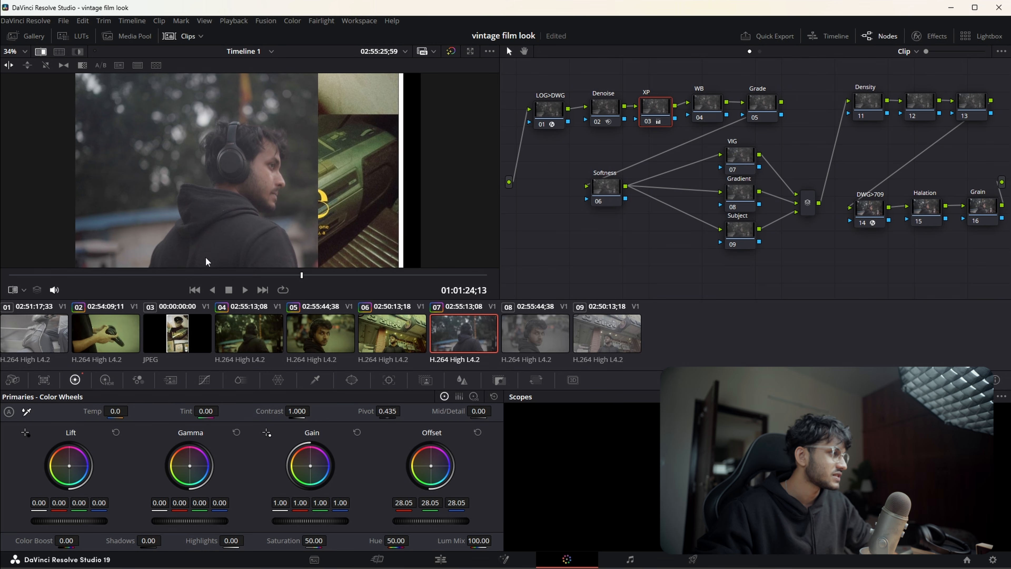
pyautogui.moveTo(81, 524); pyautogui.dragTo(72, 524)
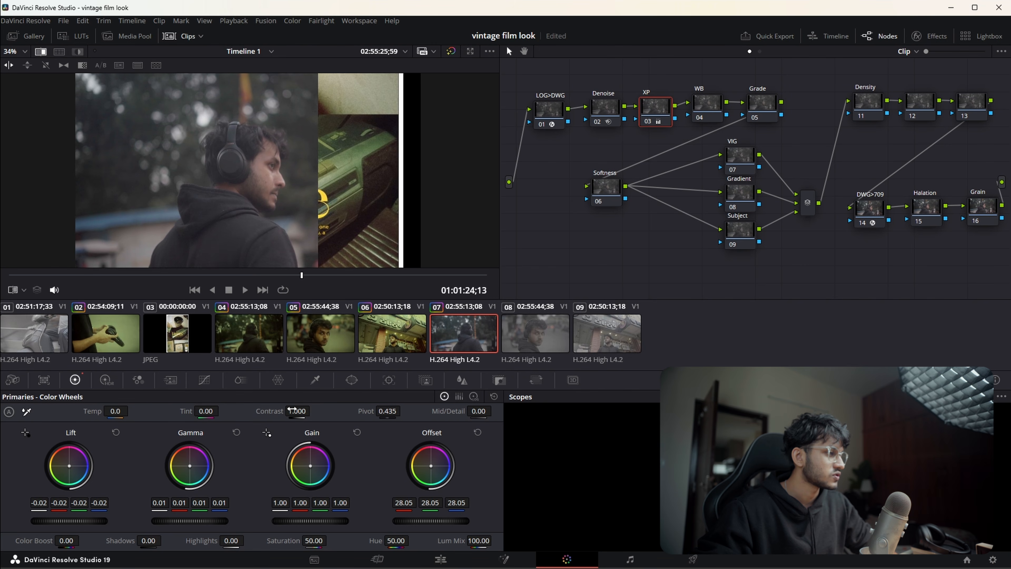
pyautogui.moveTo(294, 410); pyautogui.dragTo(291, 411)
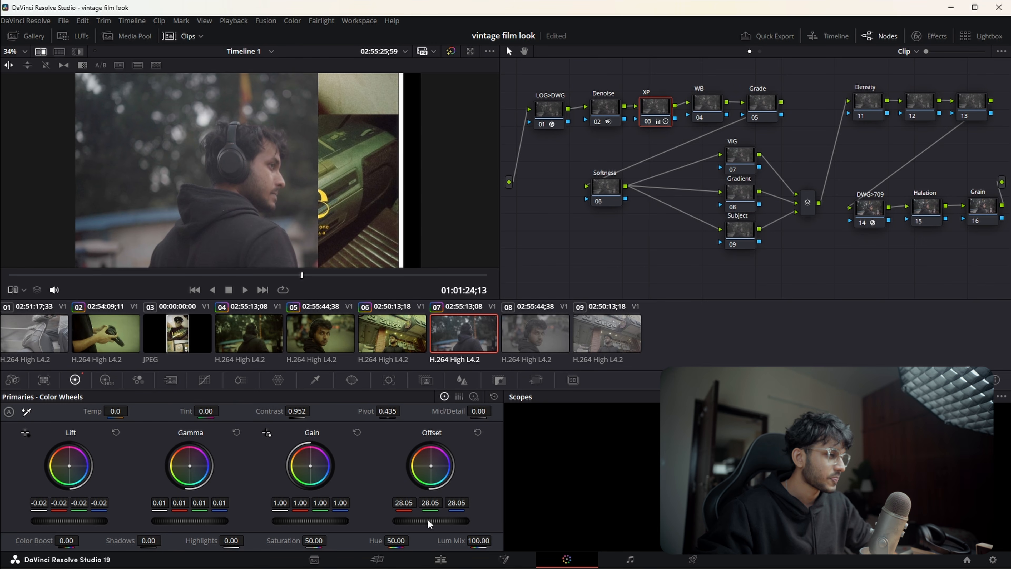
pyautogui.moveTo(442, 522); pyautogui.dragTo(433, 521)
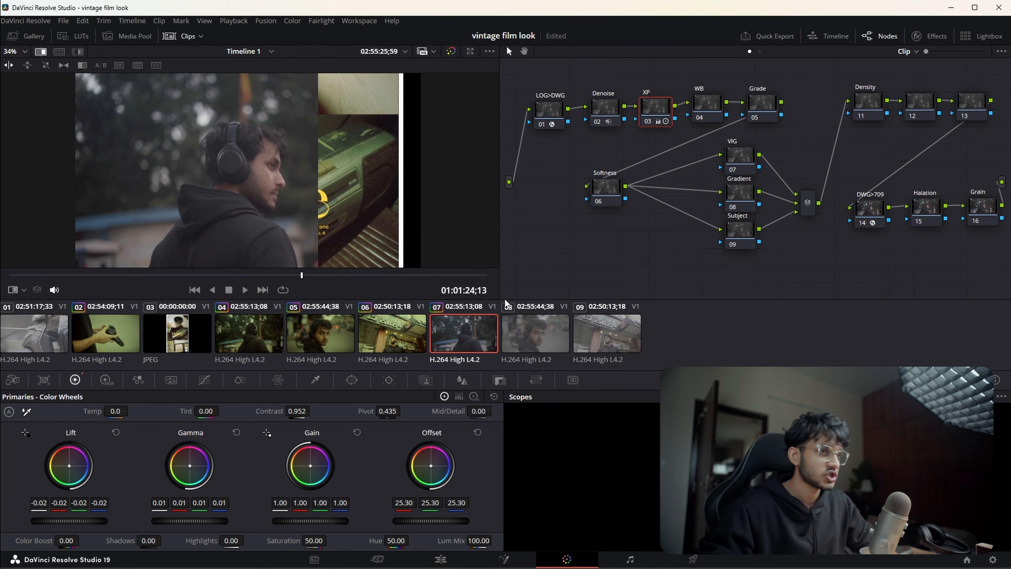
# - Set the WB node's temperature to 170.0 and tint to -12.00, comparing the image with the reference still
pyautogui.click(712, 113)
pyautogui.moveTo(713, 113); pyautogui.dragTo(711, 108)
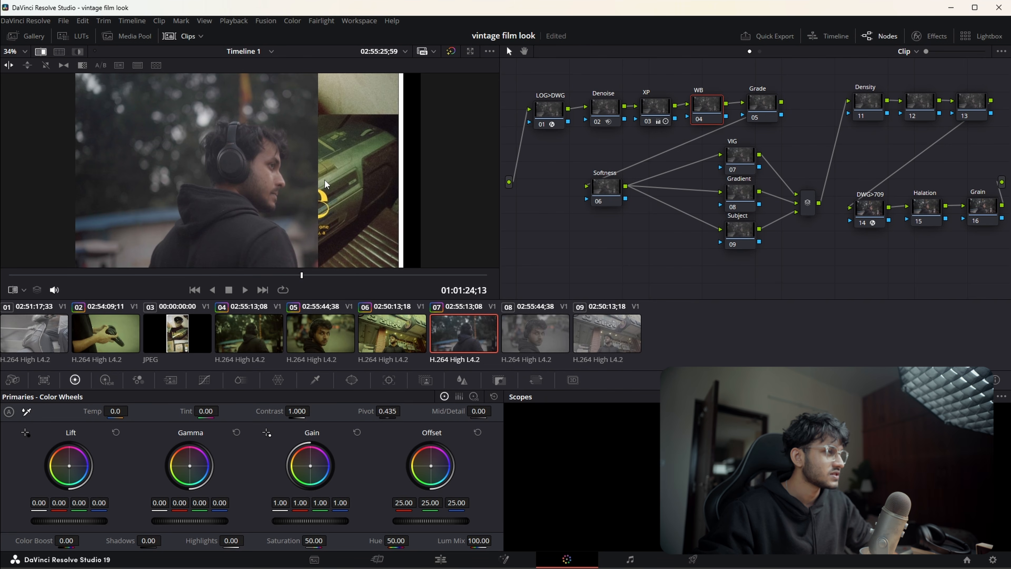
pyautogui.moveTo(321, 181)
pyautogui.mouseDown()
pyautogui.moveTo(181, 174)
pyautogui.moveTo(328, 172)
pyautogui.mouseUp()
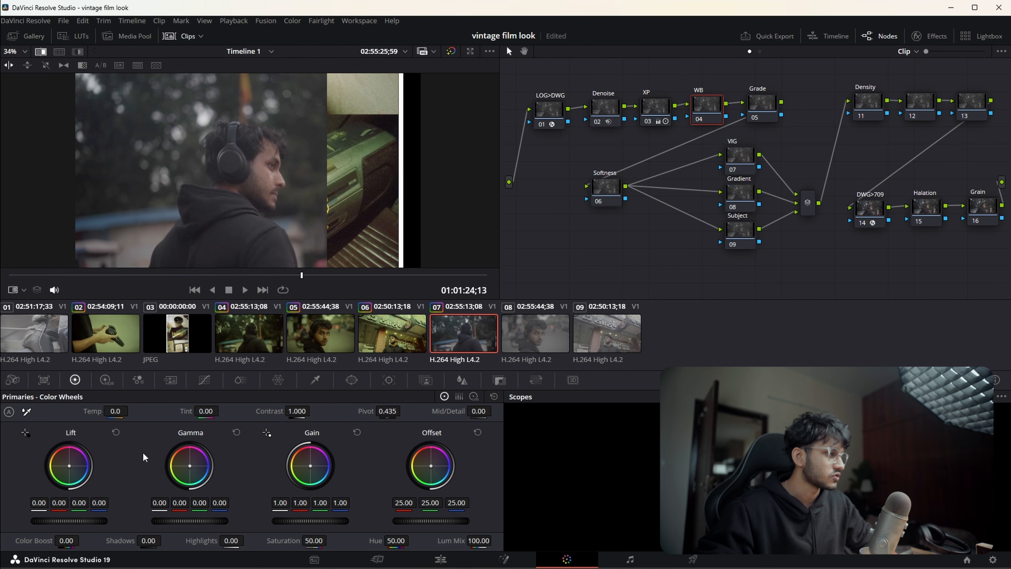
pyautogui.moveTo(114, 410); pyautogui.dragTo(132, 410)
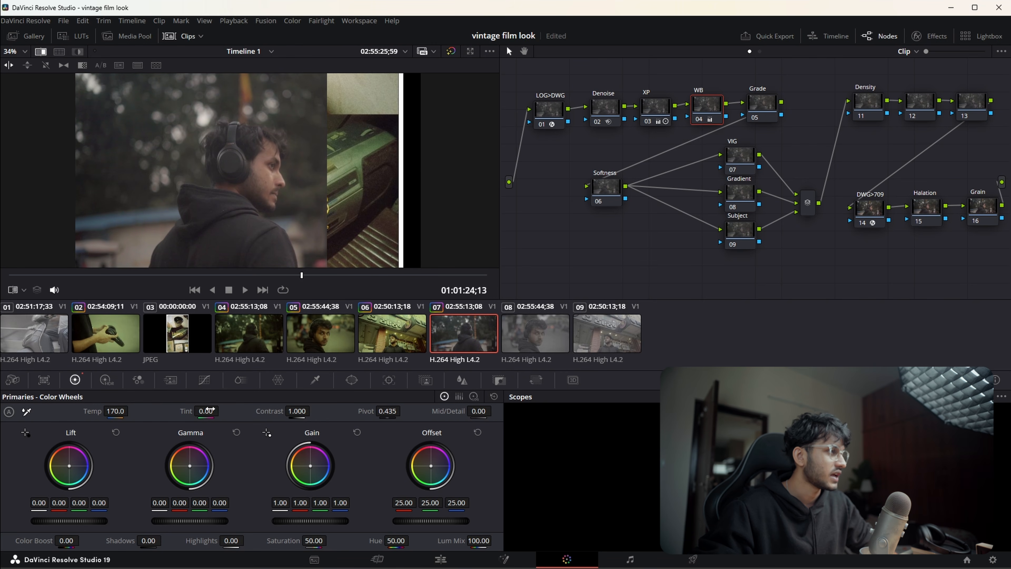
pyautogui.moveTo(205, 411); pyautogui.dragTo(200, 411)
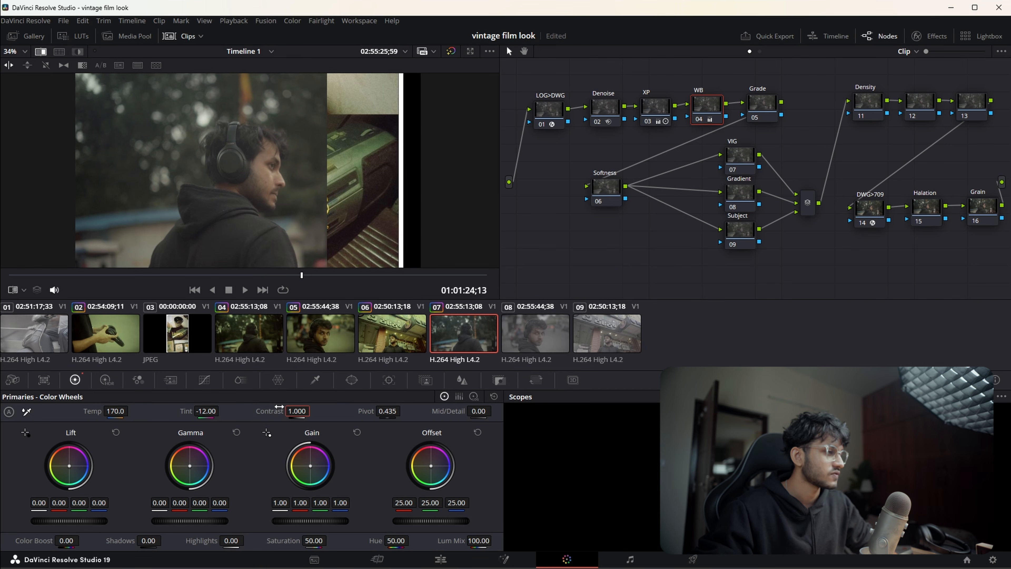
# - Set the Softness node's Mid/Detail to -12.50 and disable the node to compare the detail in the face
pyautogui.click(609, 185)
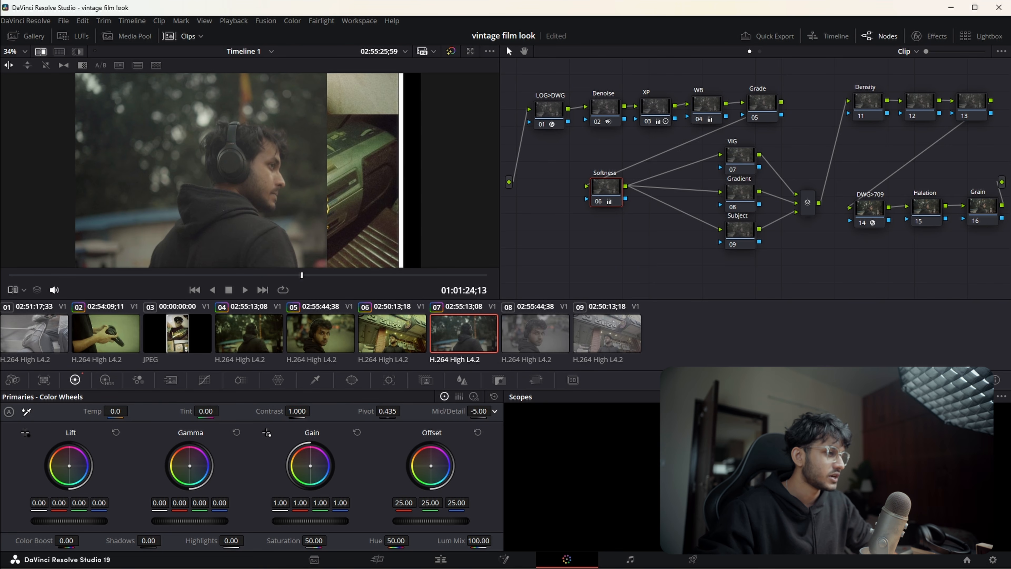
pyautogui.moveTo(478, 411); pyautogui.dragTo(475, 411)
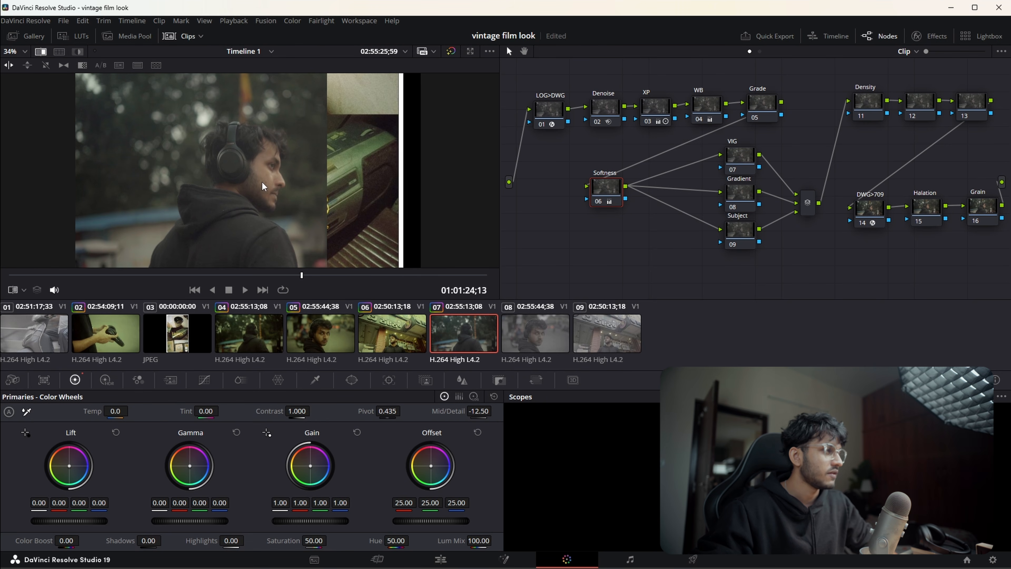
pyautogui.scroll(6, 240, 153)
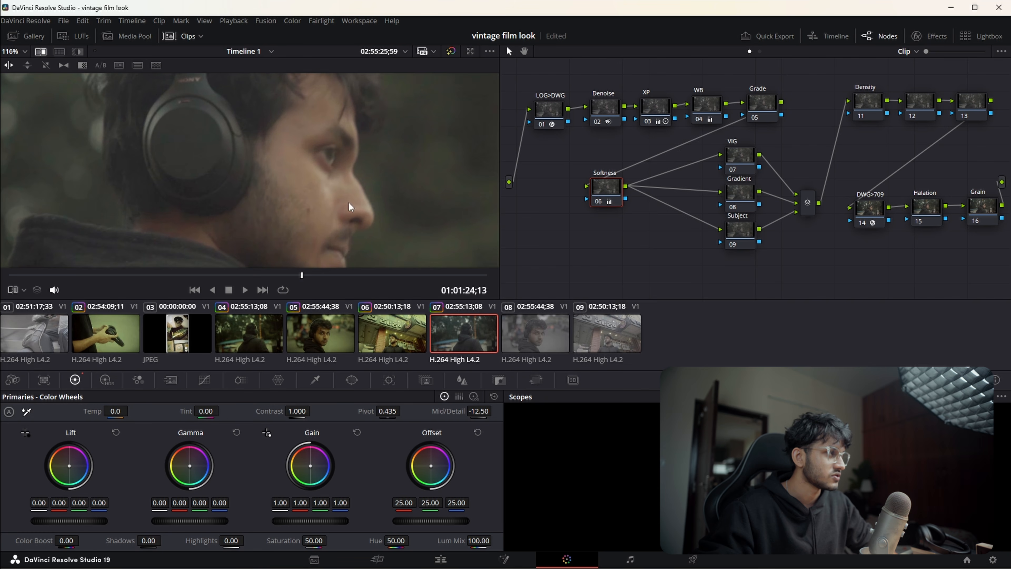
pyautogui.moveTo(232, 133); pyautogui.dragTo(245, 168)
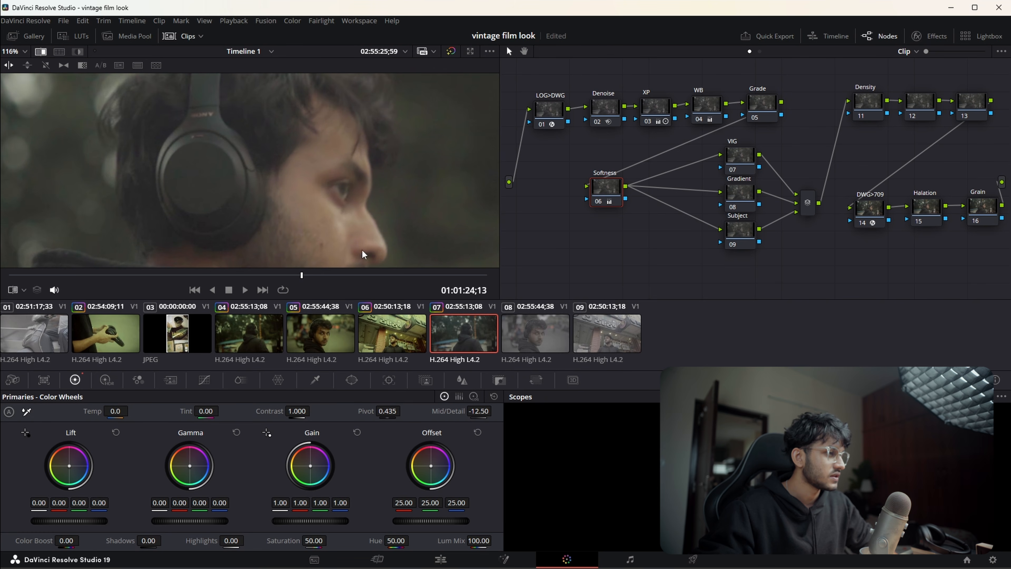
pyautogui.click(601, 200)
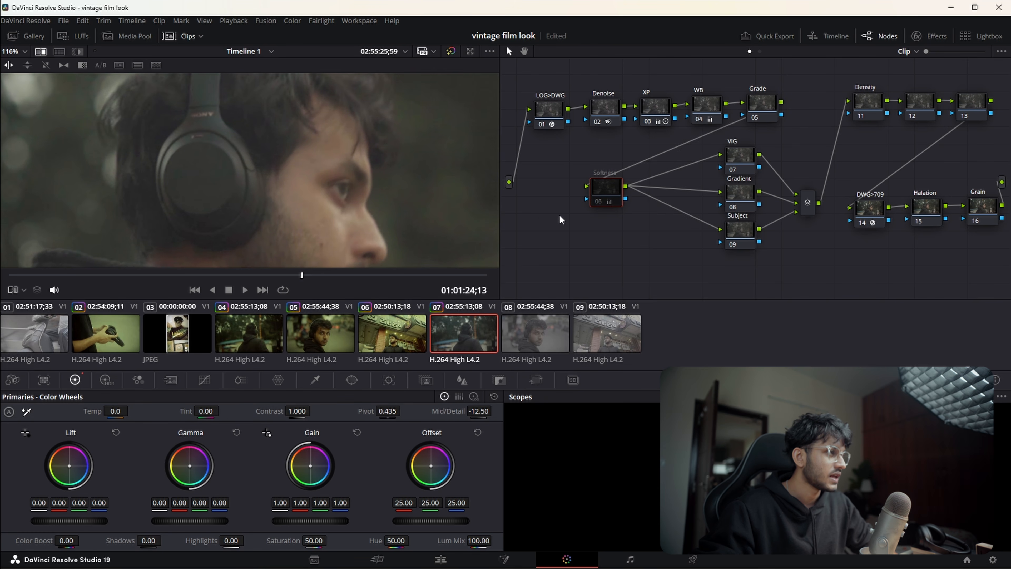
# - Toggle the Softness node to compare the facial detail, leave it enabled, and return to the full-frame view with the reference wipe
pyautogui.hotkey('ctrl', 'd')
pyautogui.hotkey('ctrl', 'd')
pyautogui.hotkey('ctrl', 'd')
pyautogui.scroll(-3, 304, 196)
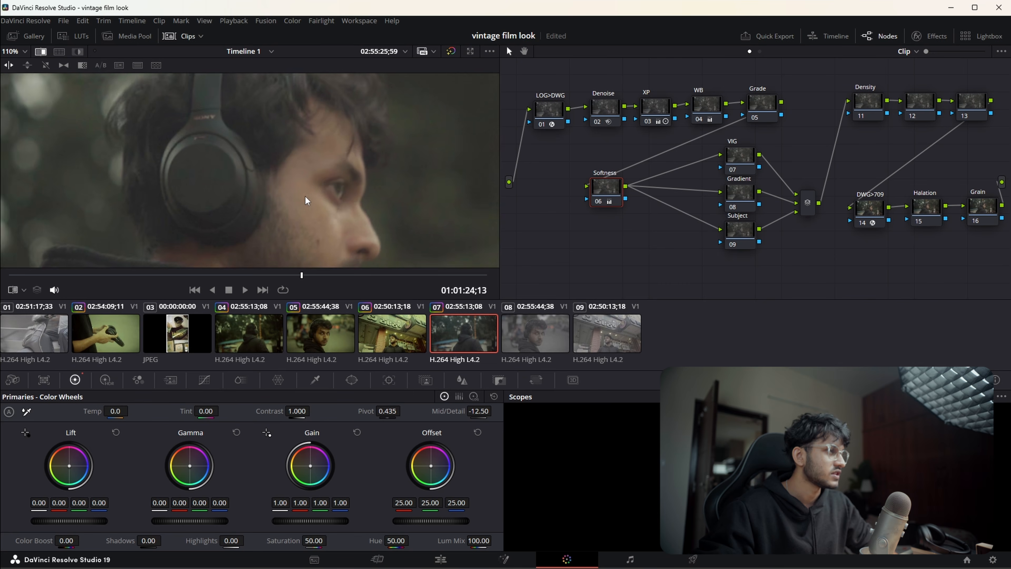
pyautogui.scroll(-4, 304, 196)
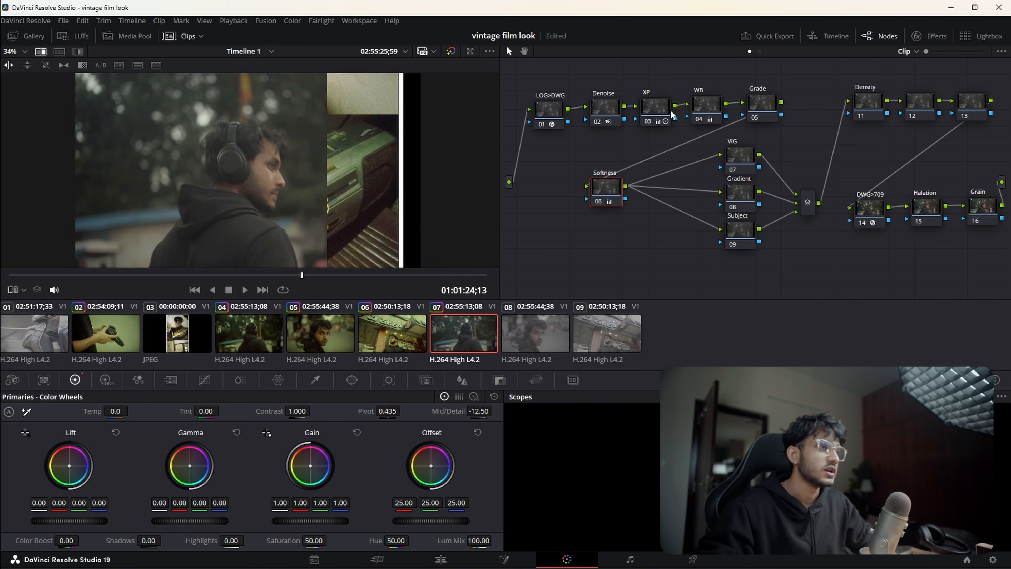
# - Tint the Grade node's color wheels to lift red 0.01 and blue -0.01, and gain red 0.96, green 1.02 and blue 0.89
pyautogui.click(768, 105)
pyautogui.moveTo(769, 104); pyautogui.dragTo(765, 109)
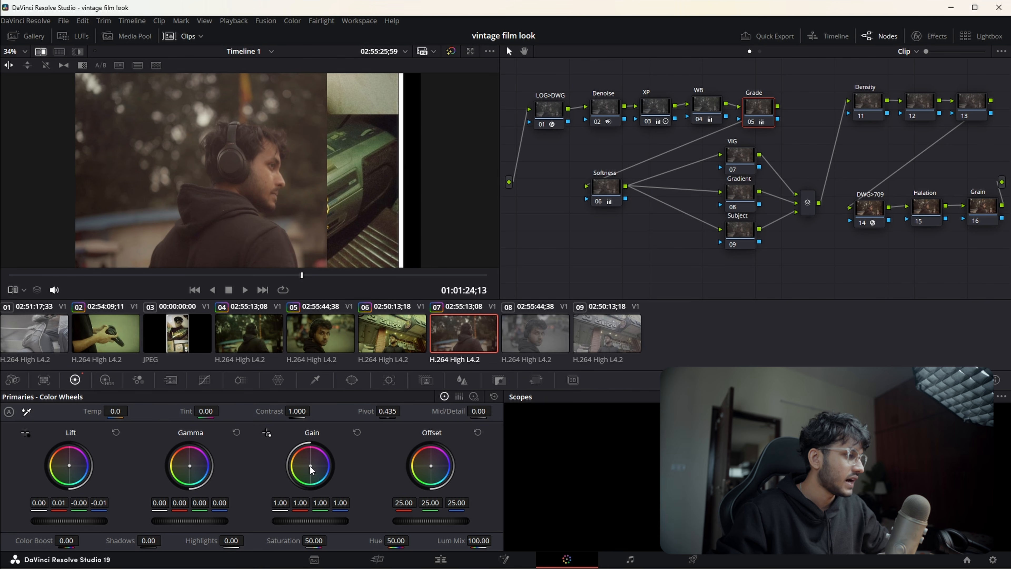
pyautogui.moveTo(313, 470); pyautogui.dragTo(310, 473)
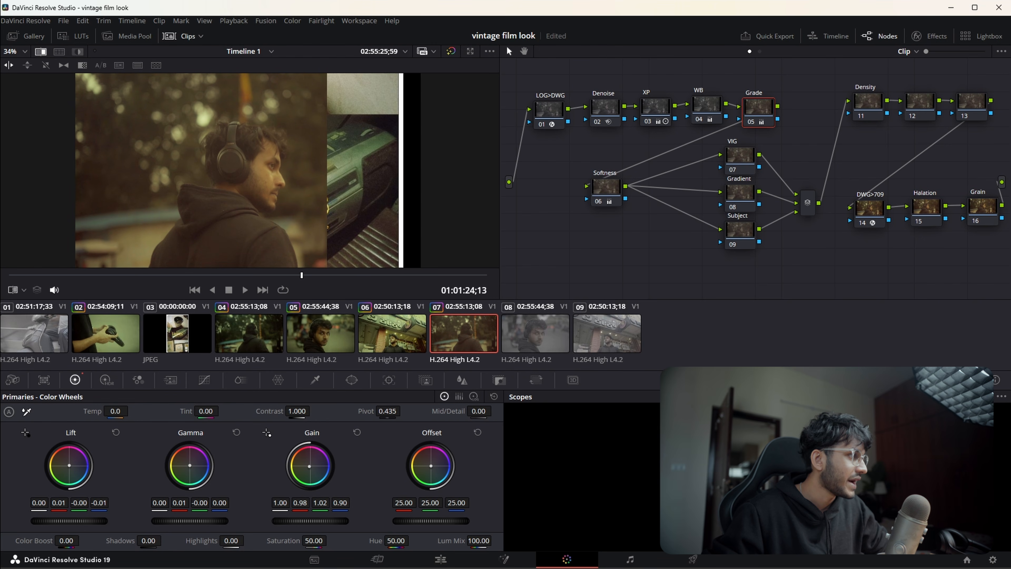
pyautogui.hotkey('ctrl', 'z')
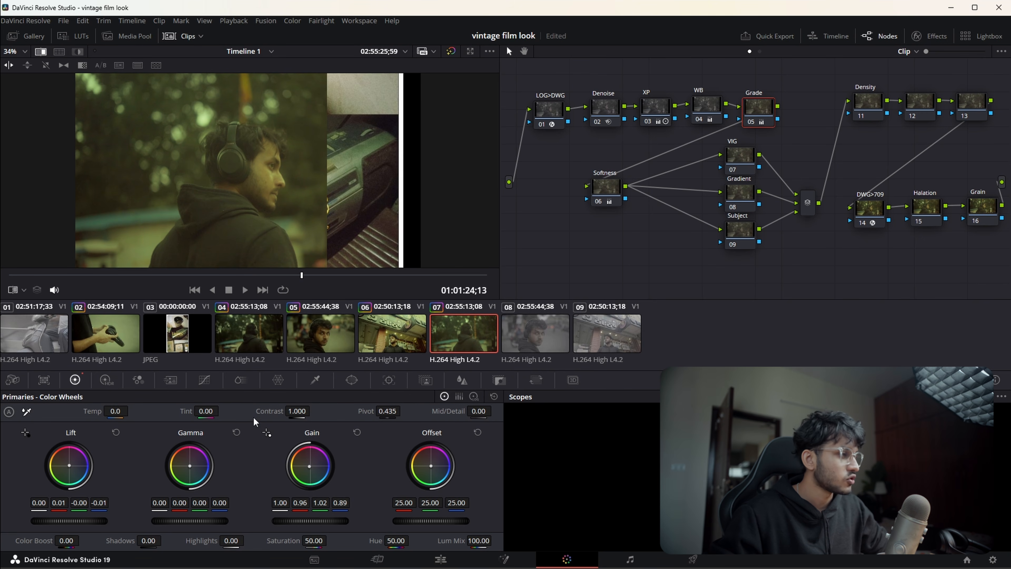
# - Reduce the Grade node's key output gain to 0.741
pyautogui.click(496, 382)
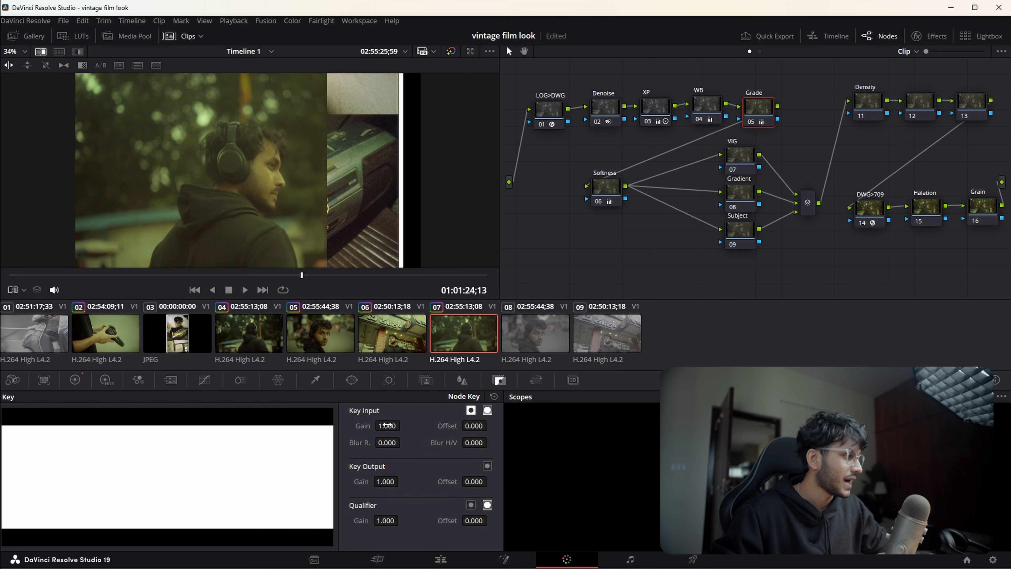
pyautogui.moveTo(385, 482); pyautogui.dragTo(345, 481)
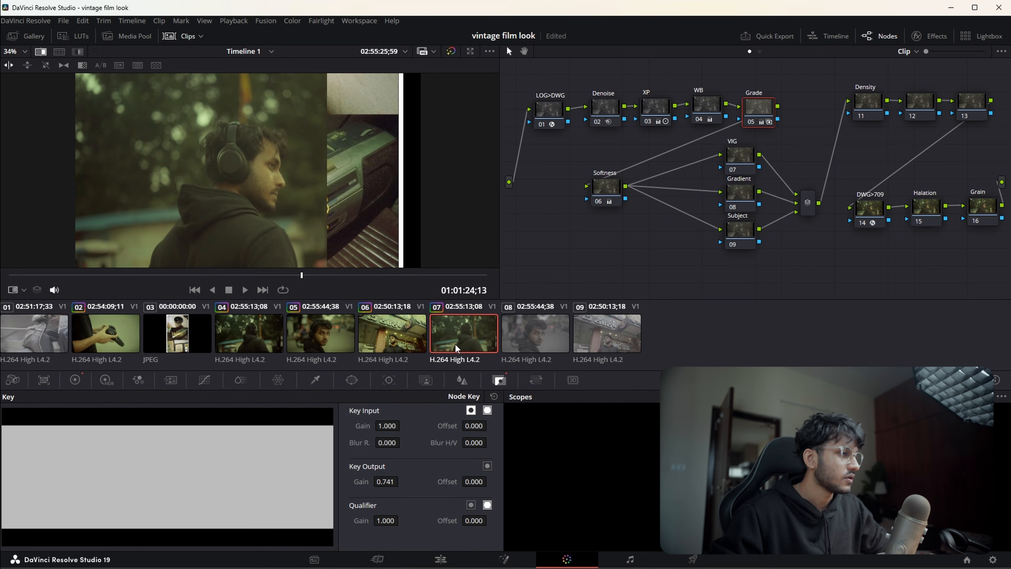
pyautogui.click(75, 380)
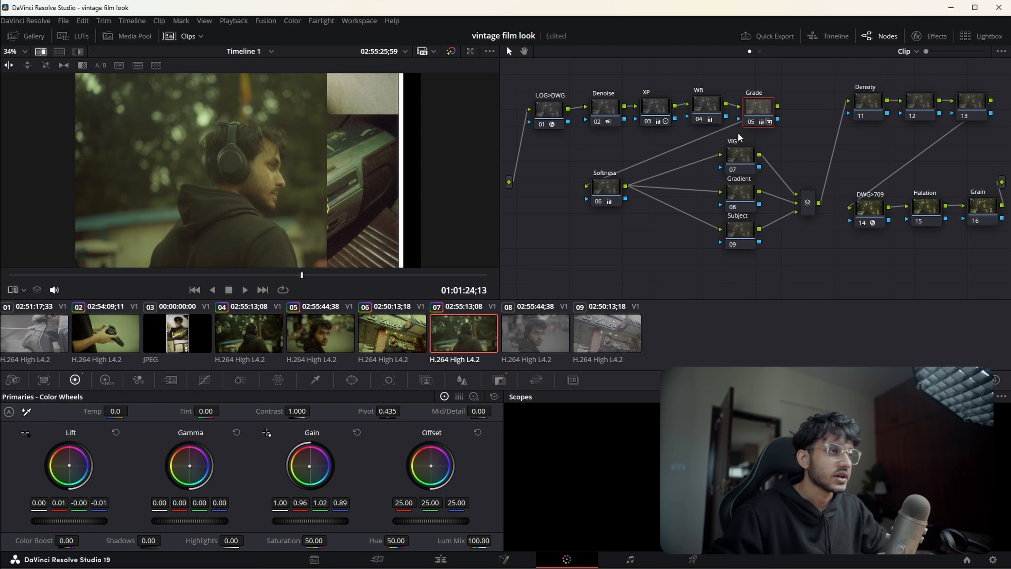
# - Build the VIG node's vignette with a circular window of size 65.77, aspect 68.75 and softness 5.43, and pull the custom curve's middle slightly down
pyautogui.click(739, 157)
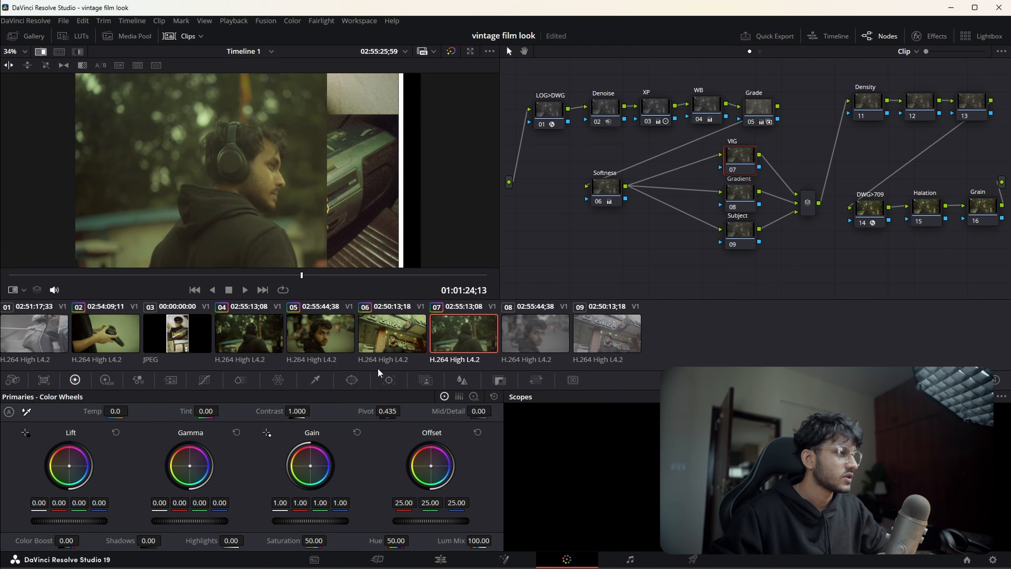
pyautogui.click(351, 379)
pyautogui.click(20, 463)
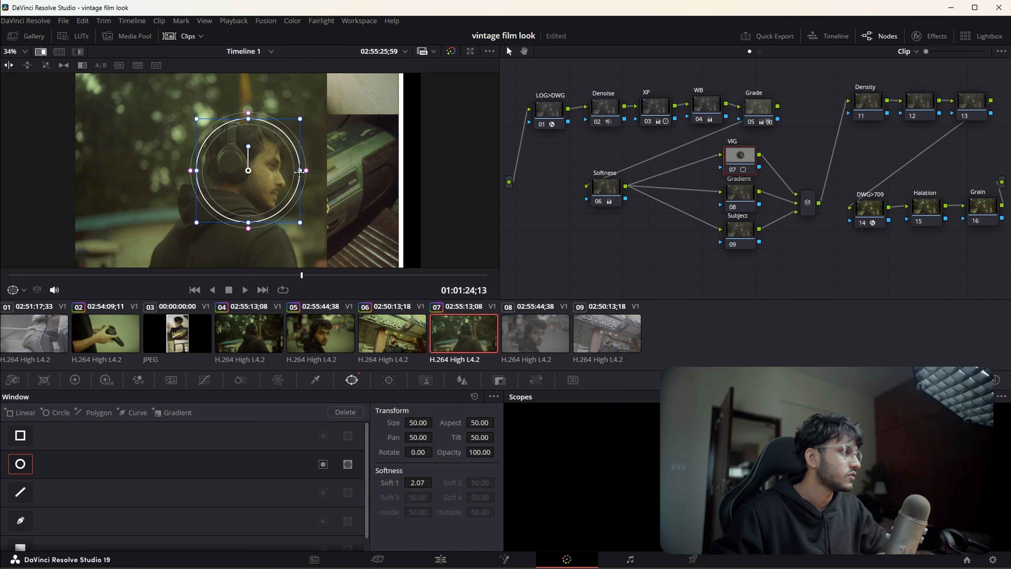
pyautogui.moveTo(300, 170); pyautogui.dragTo(404, 175)
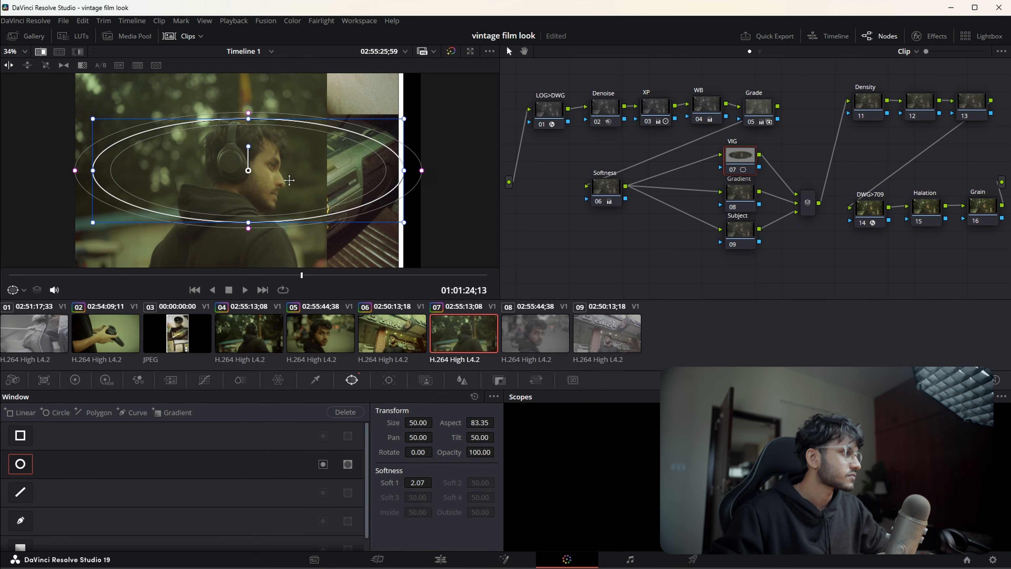
pyautogui.moveTo(289, 180); pyautogui.dragTo(290, 181)
pyautogui.moveTo(248, 118); pyautogui.dragTo(248, 74)
pyautogui.moveTo(418, 483); pyautogui.dragTo(448, 482)
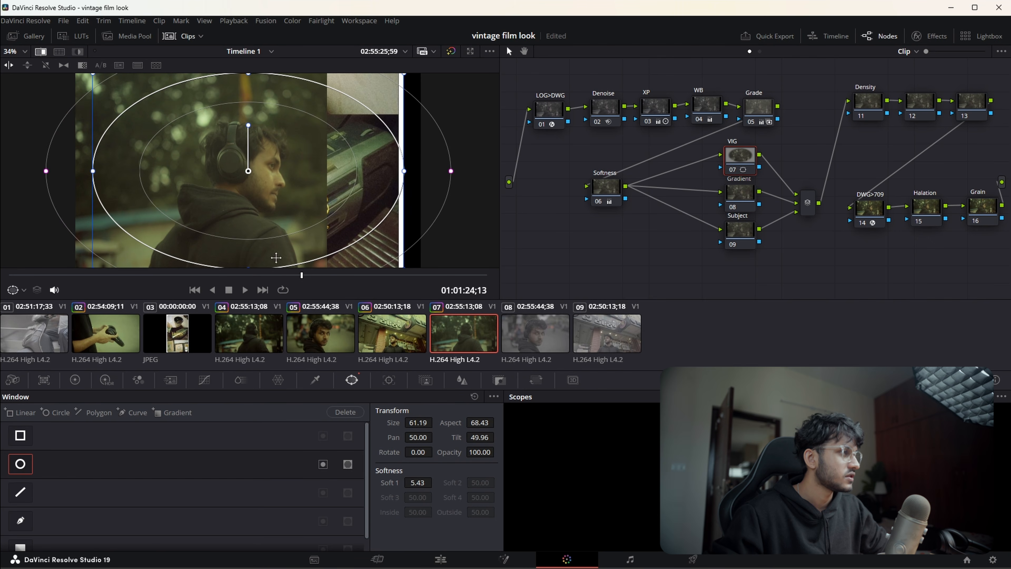
pyautogui.moveTo(250, 73); pyautogui.dragTo(252, 58)
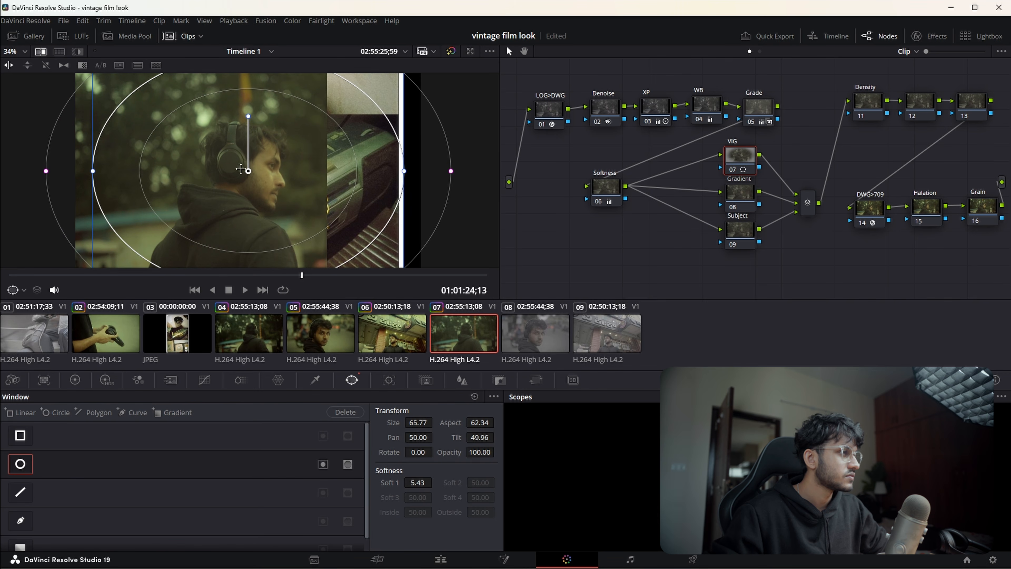
pyautogui.moveTo(93, 170); pyautogui.dragTo(60, 171)
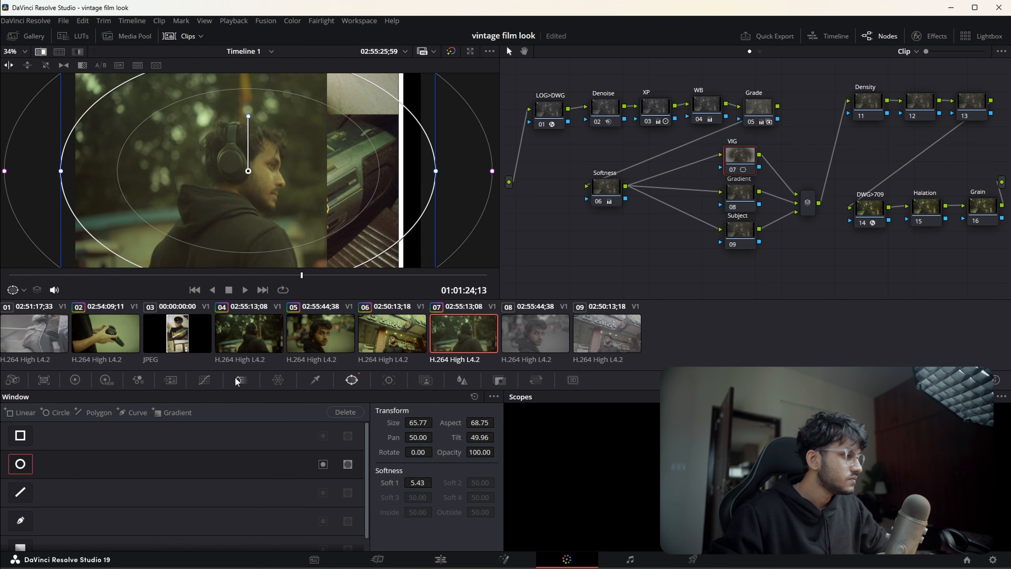
pyautogui.click(204, 380)
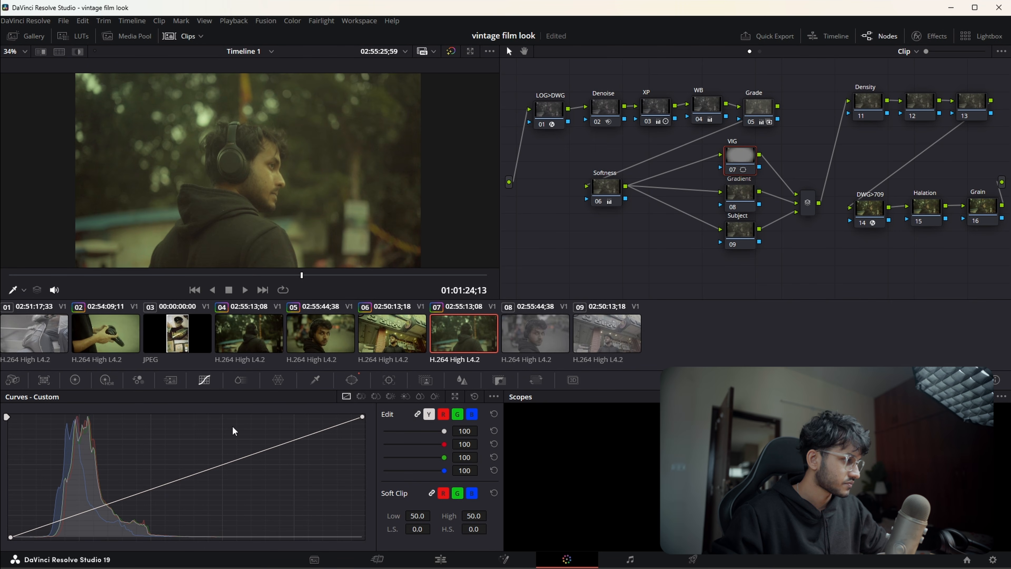
pyautogui.moveTo(219, 465); pyautogui.dragTo(224, 475)
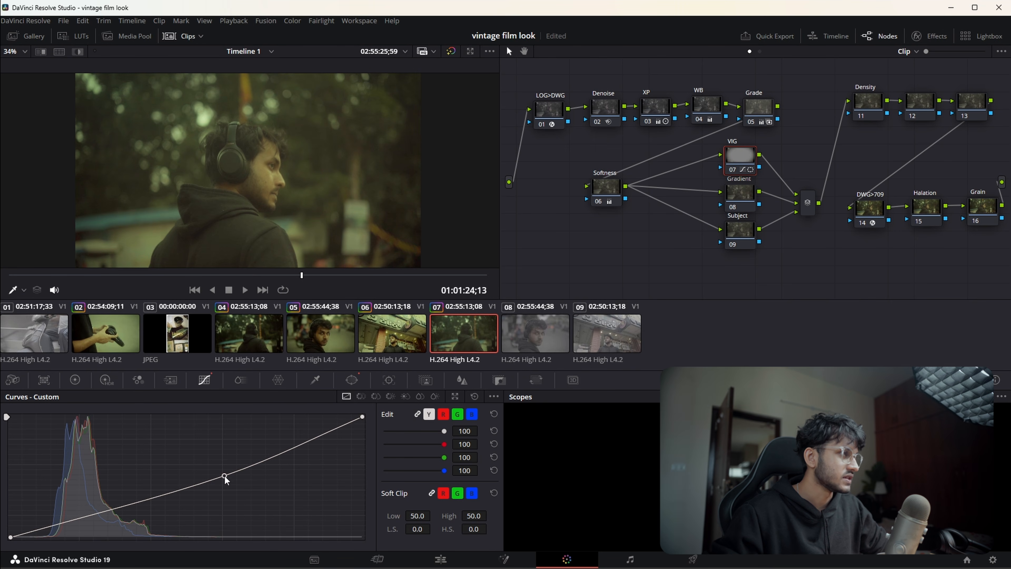
# - Add a very soft, tall oval window around the man on the Subject node, with size 53.78, aspect 20.90, pan 50.61 and tilt 49.41
pyautogui.click(746, 198)
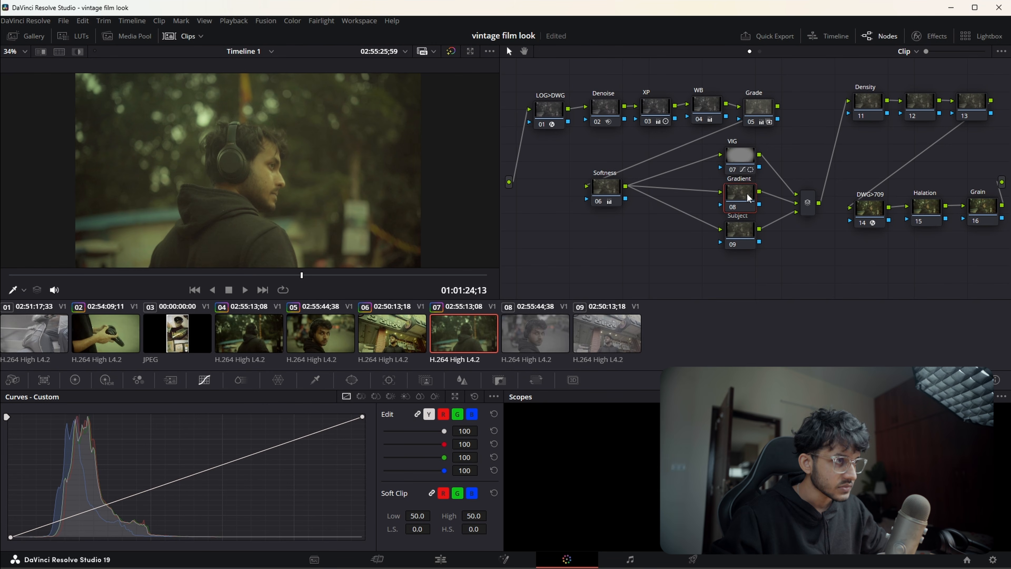
pyautogui.click(741, 234)
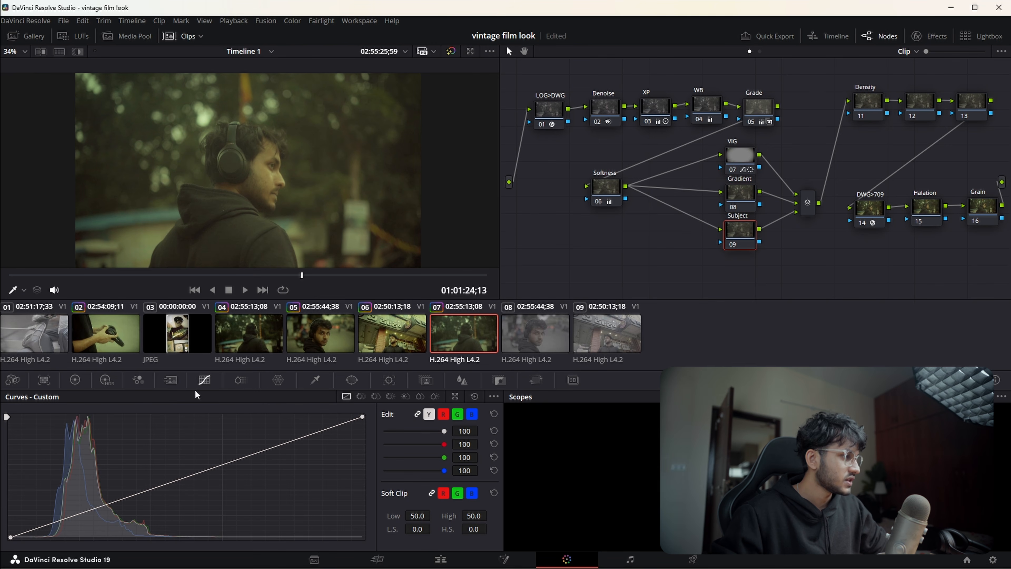
pyautogui.click(351, 380)
pyautogui.click(20, 464)
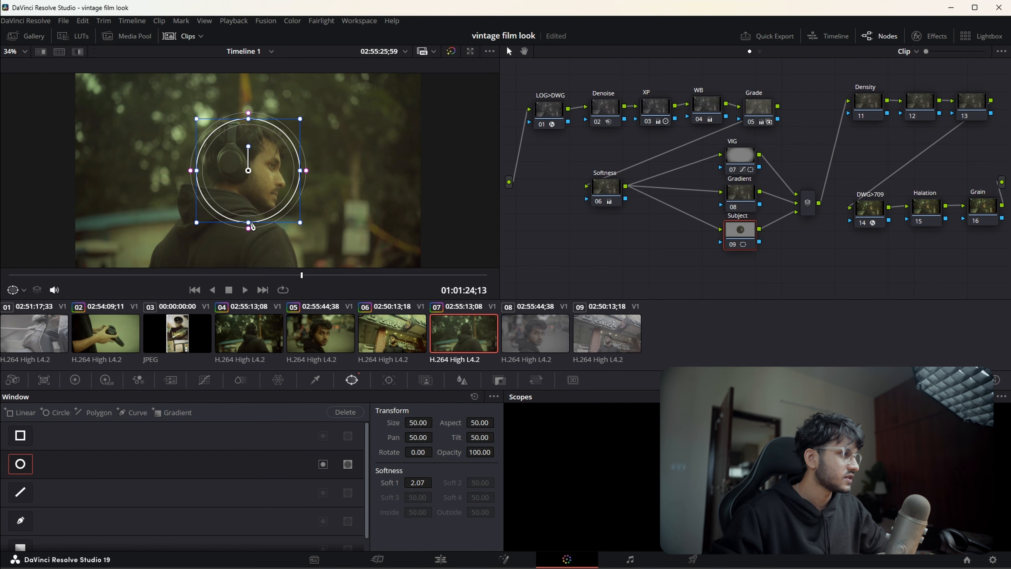
pyautogui.moveTo(247, 223)
pyautogui.mouseDown()
pyautogui.moveTo(250, 258)
pyautogui.moveTo(258, 233)
pyautogui.mouseUp()
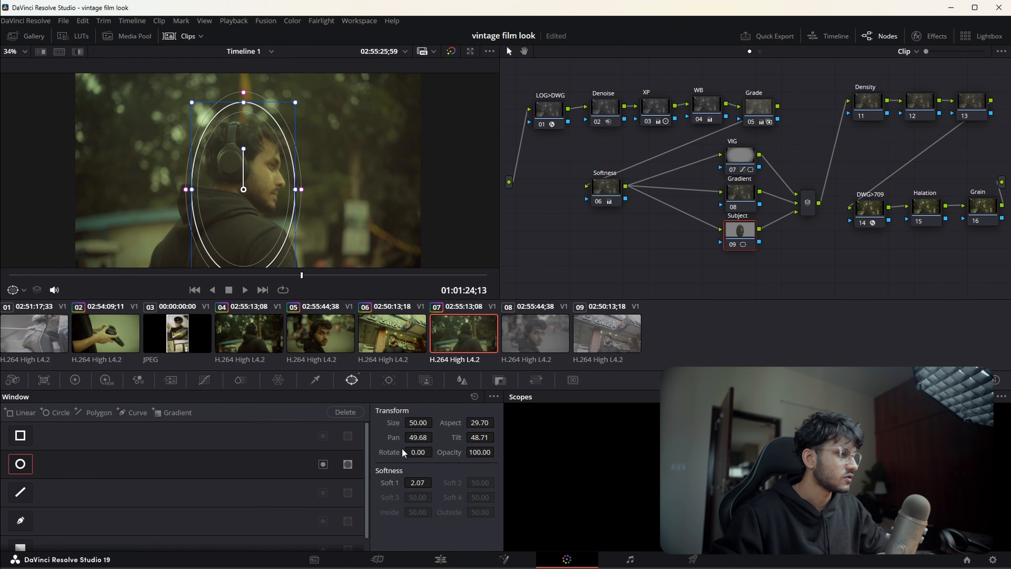
pyautogui.moveTo(416, 482); pyautogui.dragTo(458, 483)
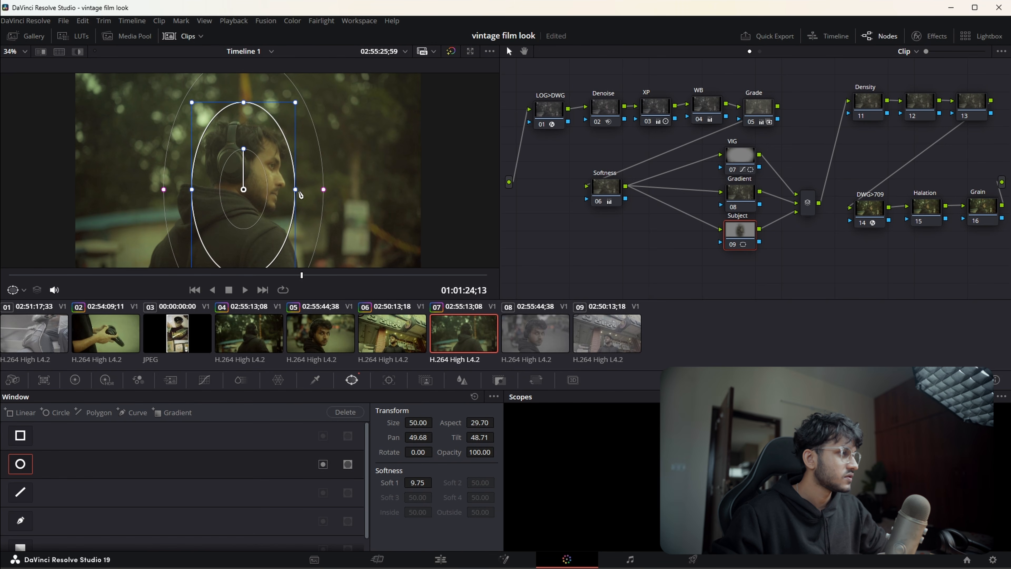
pyautogui.moveTo(296, 189); pyautogui.dragTo(313, 189)
pyautogui.moveTo(243, 102); pyautogui.dragTo(244, 29)
pyautogui.moveTo(244, 189); pyautogui.dragTo(258, 179)
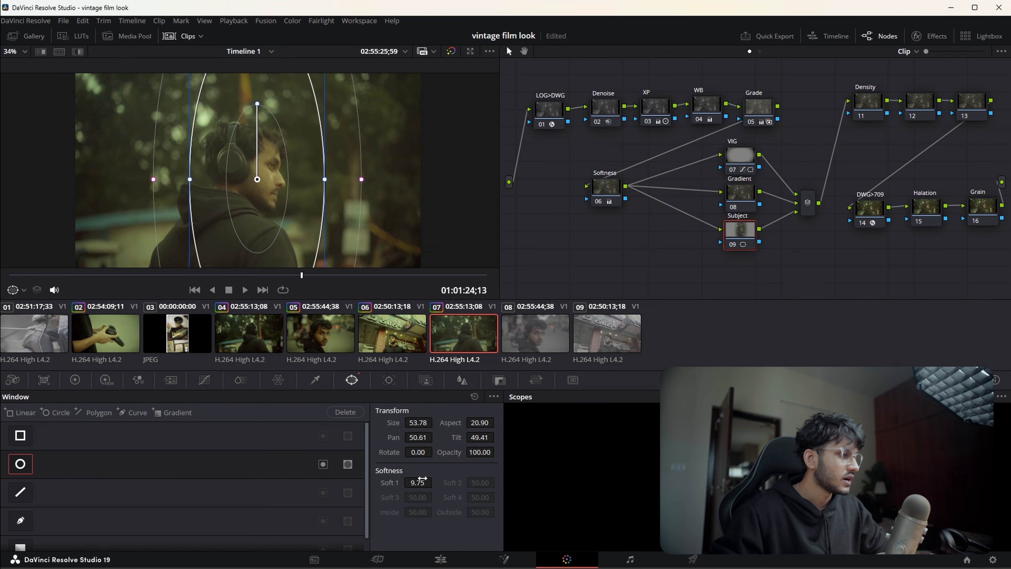
pyautogui.moveTo(418, 483); pyautogui.dragTo(445, 483)
# - Raise the middle of the Subject node's custom curve slightly and set the node's contrast to 1.074
pyautogui.click(204, 379)
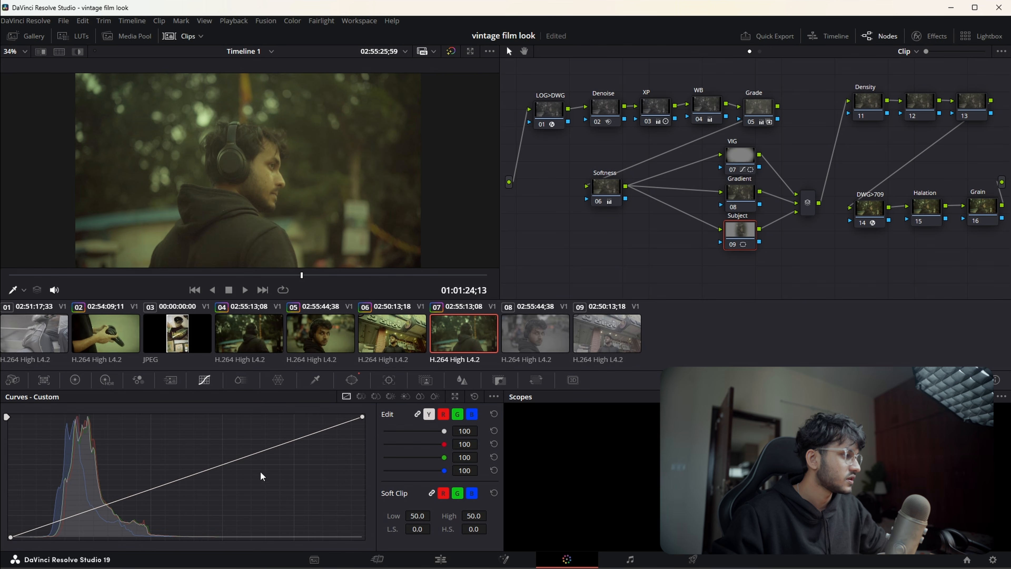
pyautogui.moveTo(226, 465); pyautogui.dragTo(224, 458)
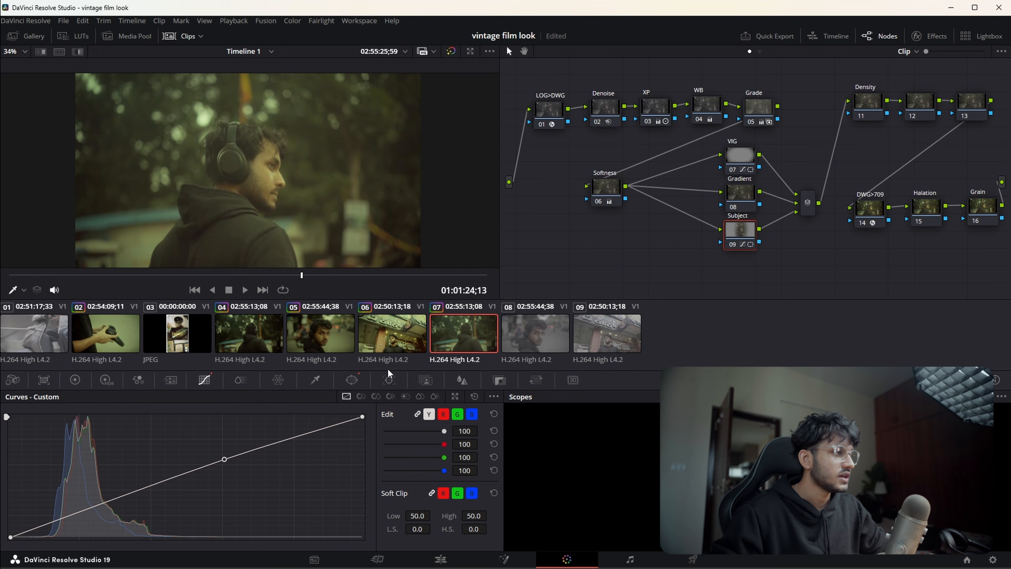
pyautogui.click(75, 379)
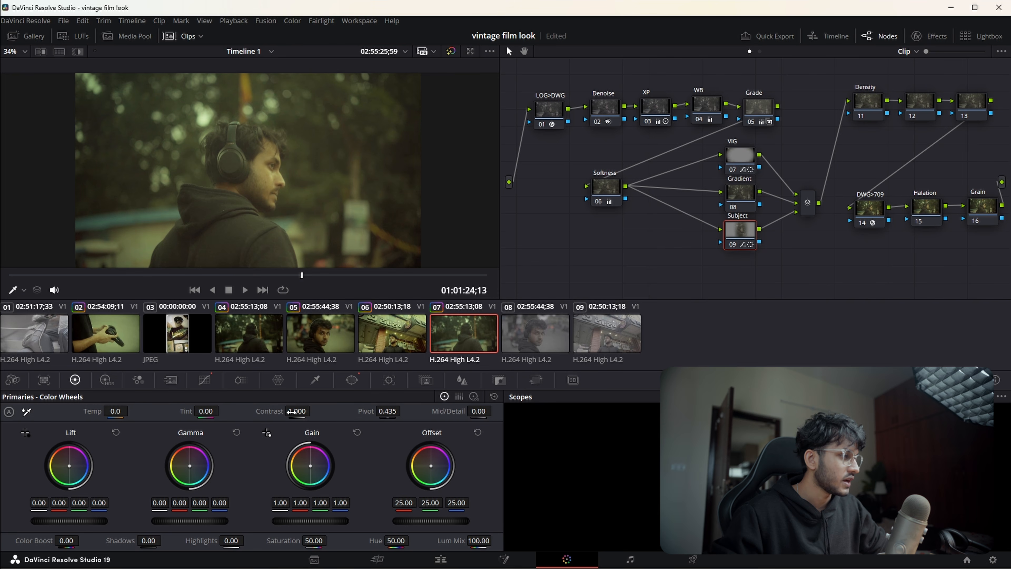
pyautogui.moveTo(295, 411); pyautogui.dragTo(313, 410)
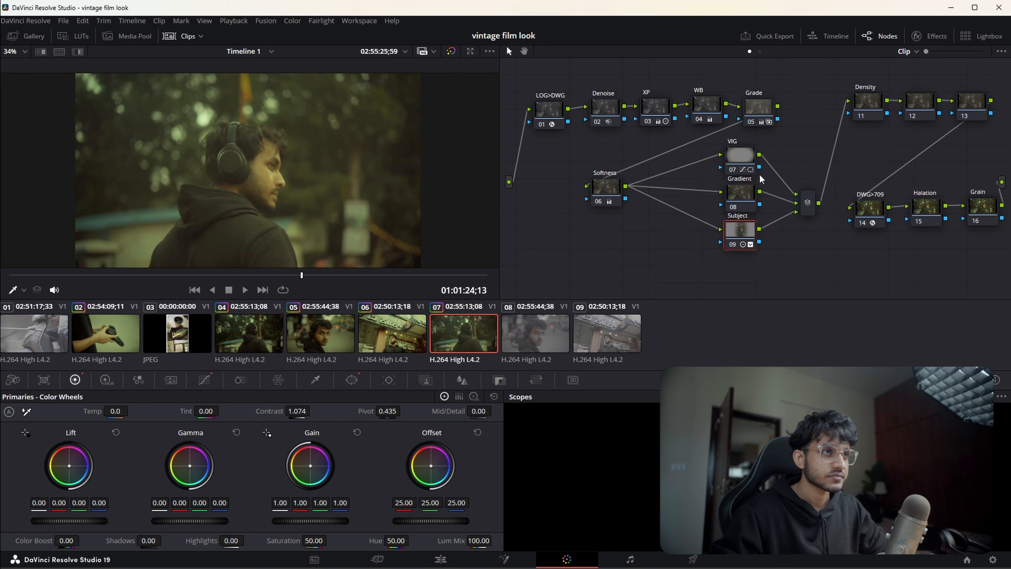
# - Change the Density node's color space and limit which channels it affects
pyautogui.click(869, 103)
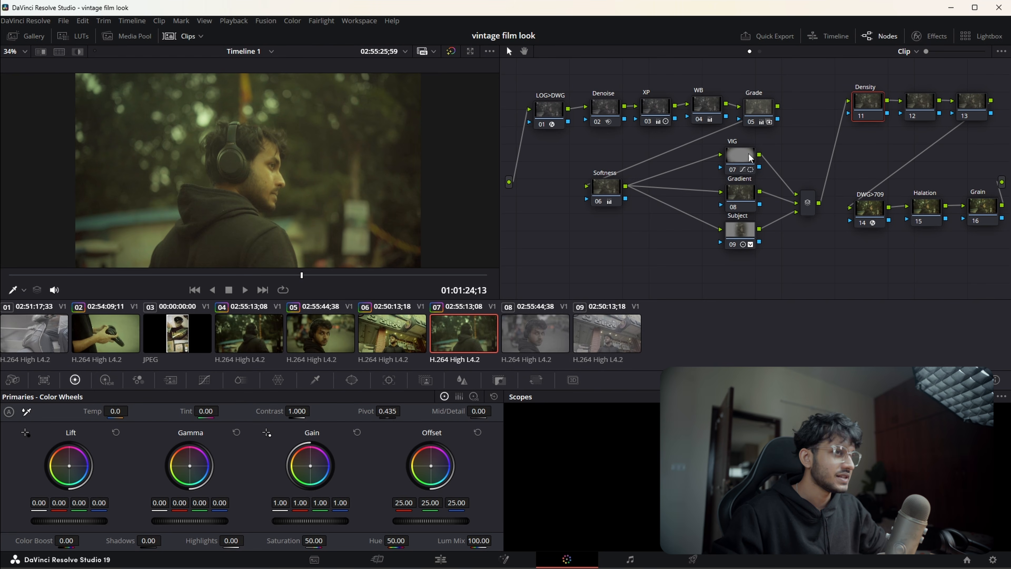
pyautogui.rightClick(869, 105)
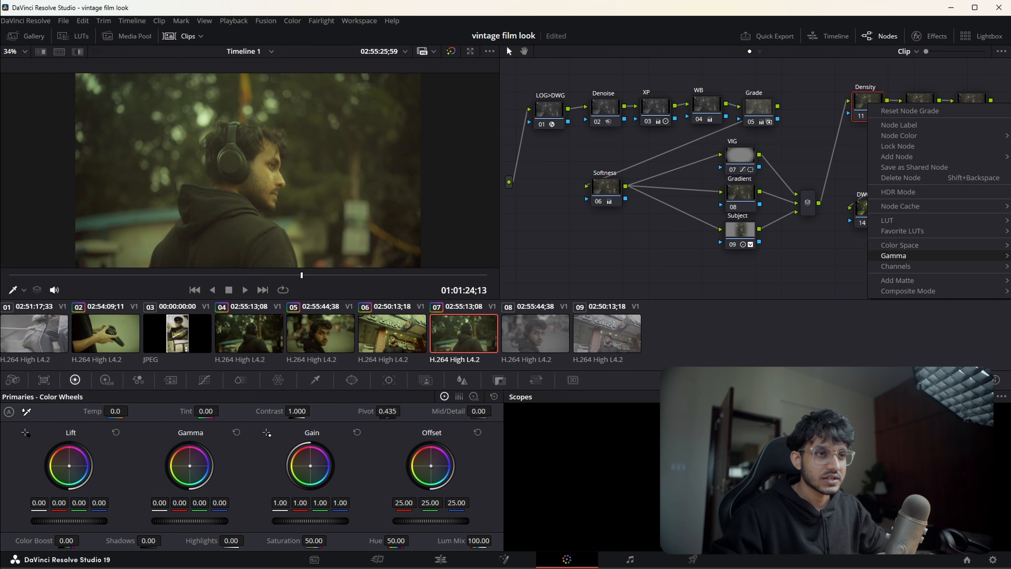
pyautogui.press('Escape')
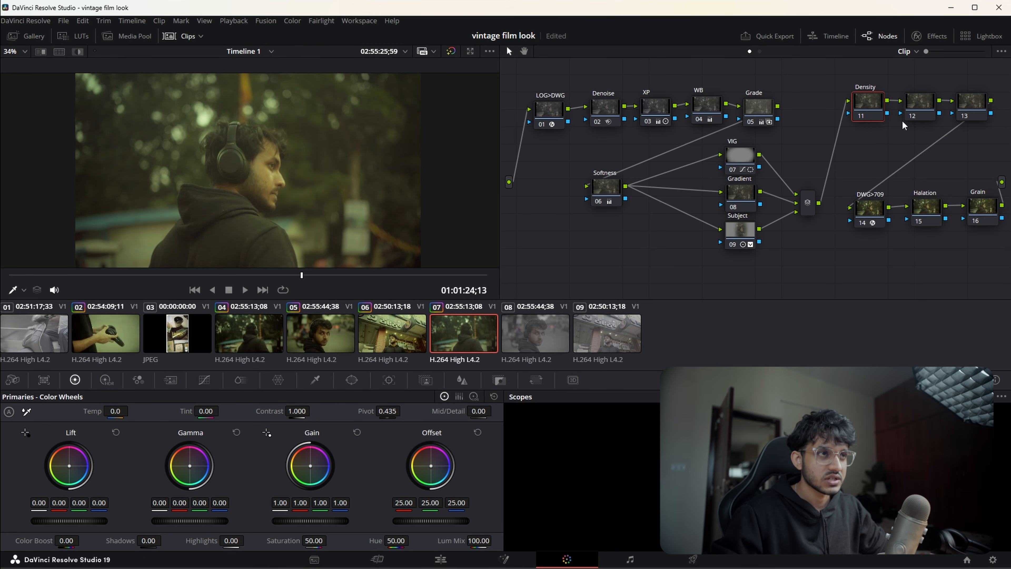
pyautogui.rightClick(865, 104)
pyautogui.click(870, 92)
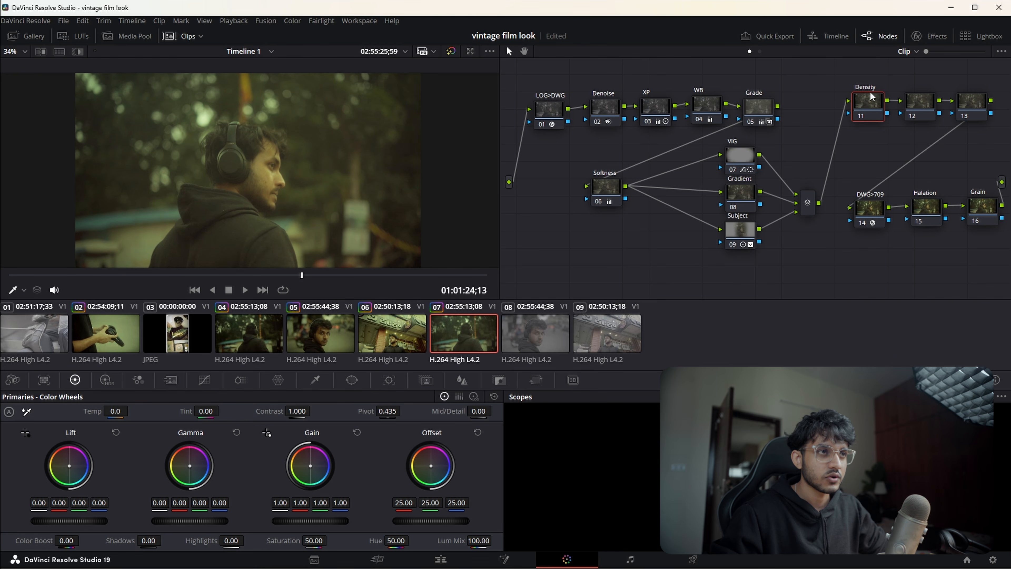
pyautogui.rightClick(870, 92)
pyautogui.rightClick(865, 106)
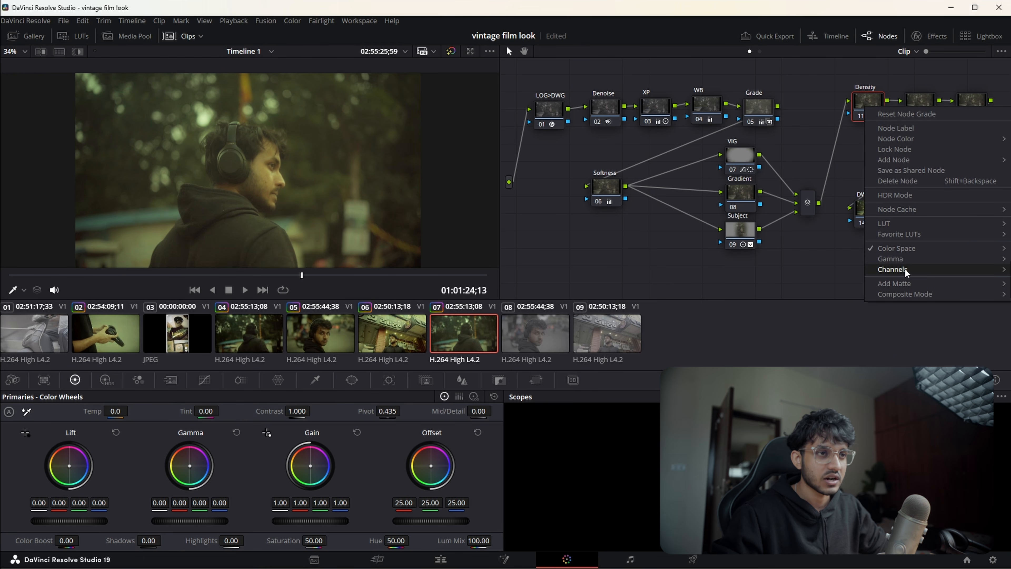
pyautogui.click(828, 282)
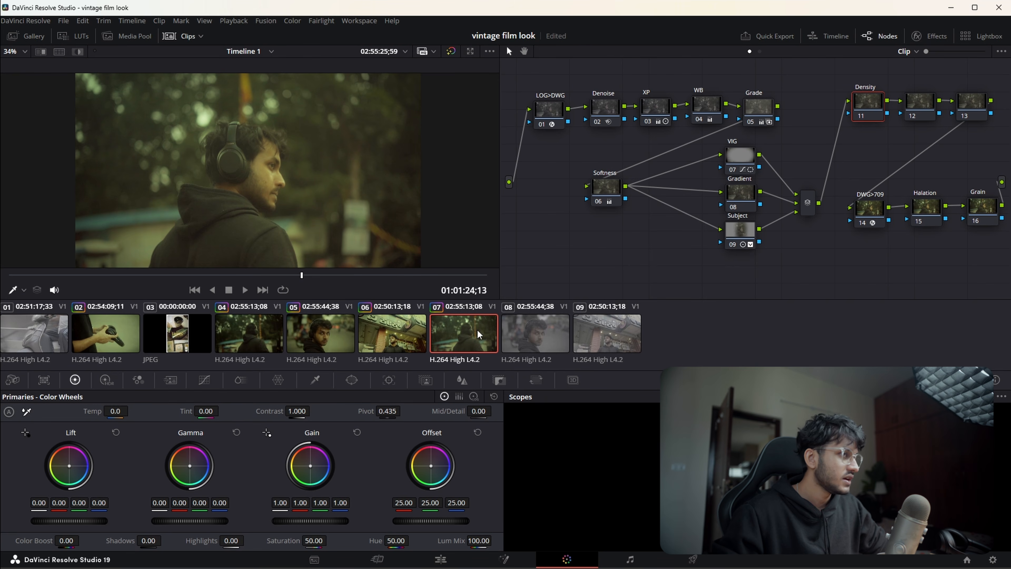
# - Set the Density node's master gain to 1.14
pyautogui.moveTo(297, 522); pyautogui.dragTo(311, 521)
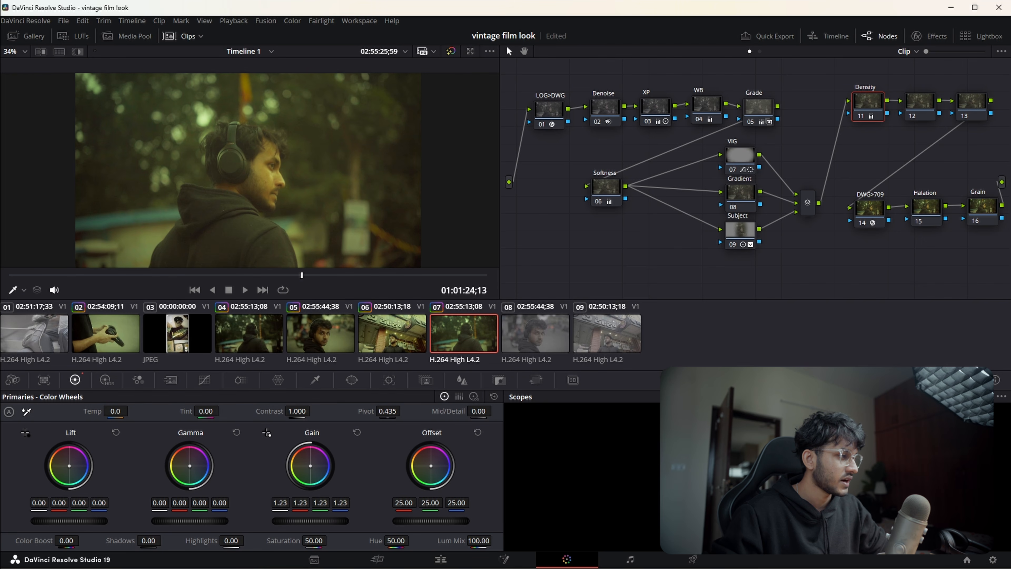
pyautogui.moveTo(316, 522); pyautogui.dragTo(309, 522)
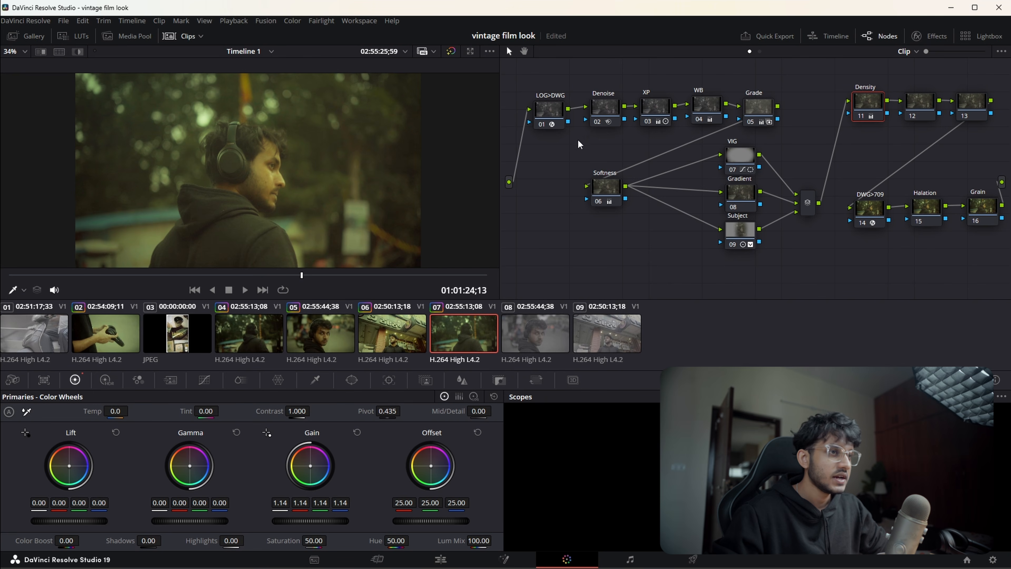
# - Move the Halation and Grain nodes below the Subject node and apply the Halation effect to the Halation node
pyautogui.click(926, 209)
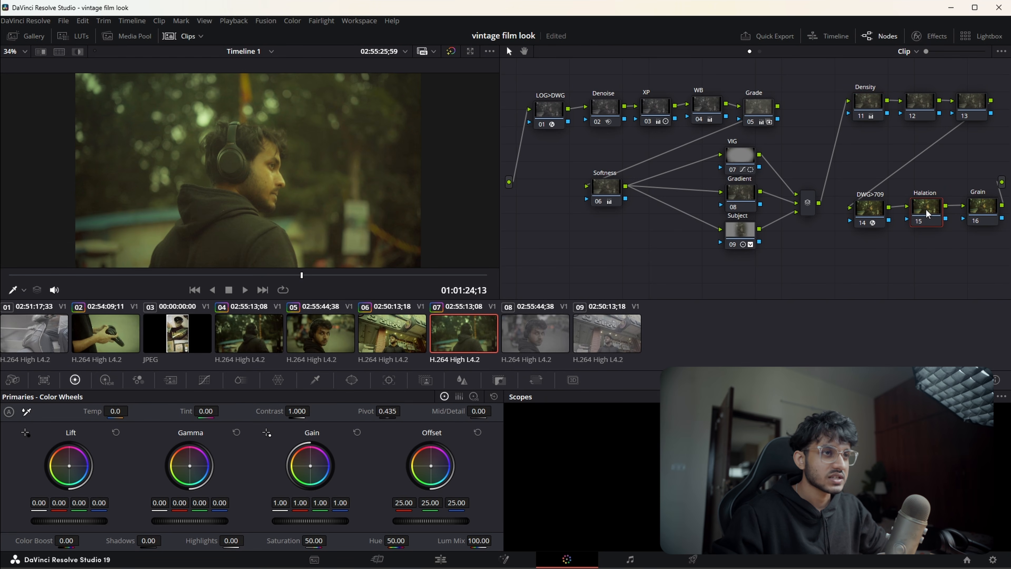
pyautogui.click(930, 36)
pyautogui.click(855, 71)
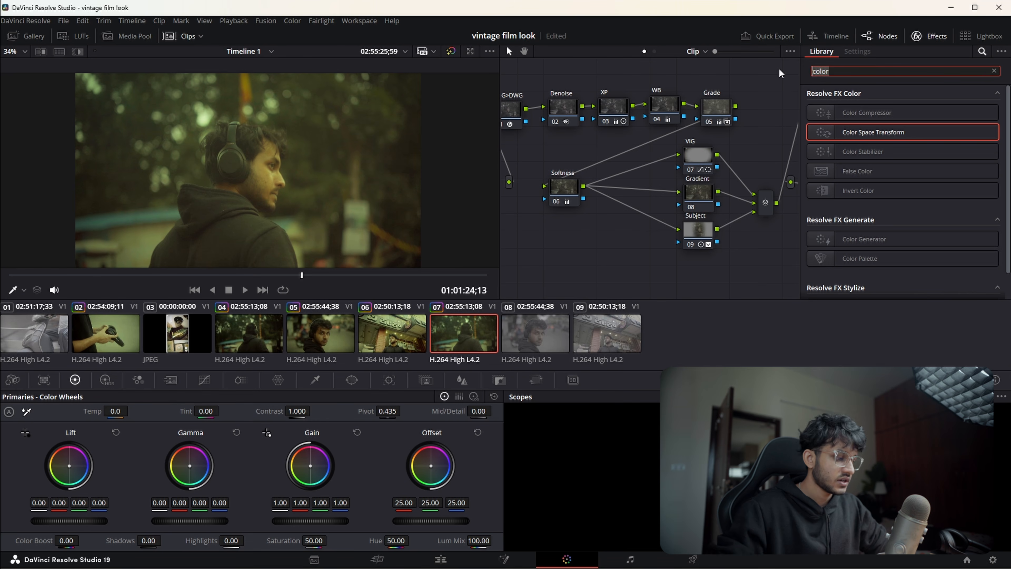
pyautogui.write('hala')
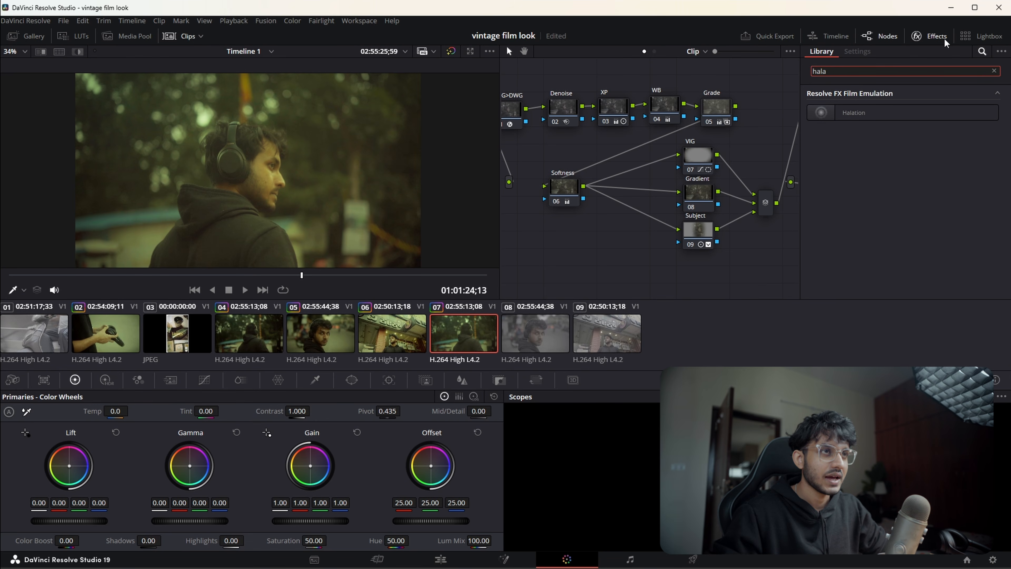
pyautogui.click(932, 36)
pyautogui.moveTo(935, 203); pyautogui.dragTo(686, 261)
pyautogui.moveTo(986, 206); pyautogui.dragTo(734, 269)
pyautogui.click(929, 36)
pyautogui.moveTo(858, 113); pyautogui.dragTo(637, 267)
pyautogui.click(635, 265)
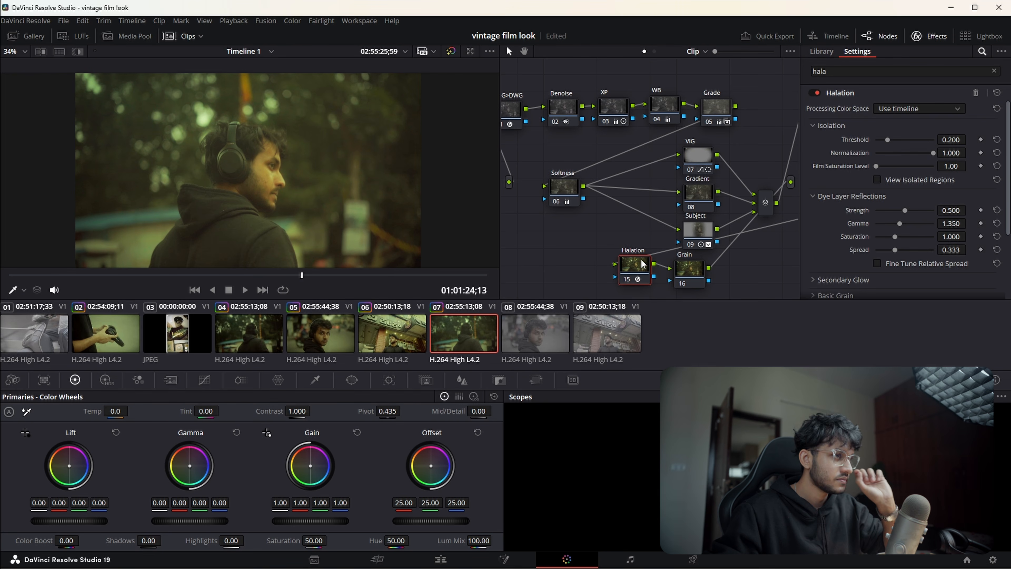
# - Set the Halation effect's threshold to 0.257, gamma to 1.536 and saturation to 0.913
pyautogui.moveTo(888, 140); pyautogui.dragTo(890, 140)
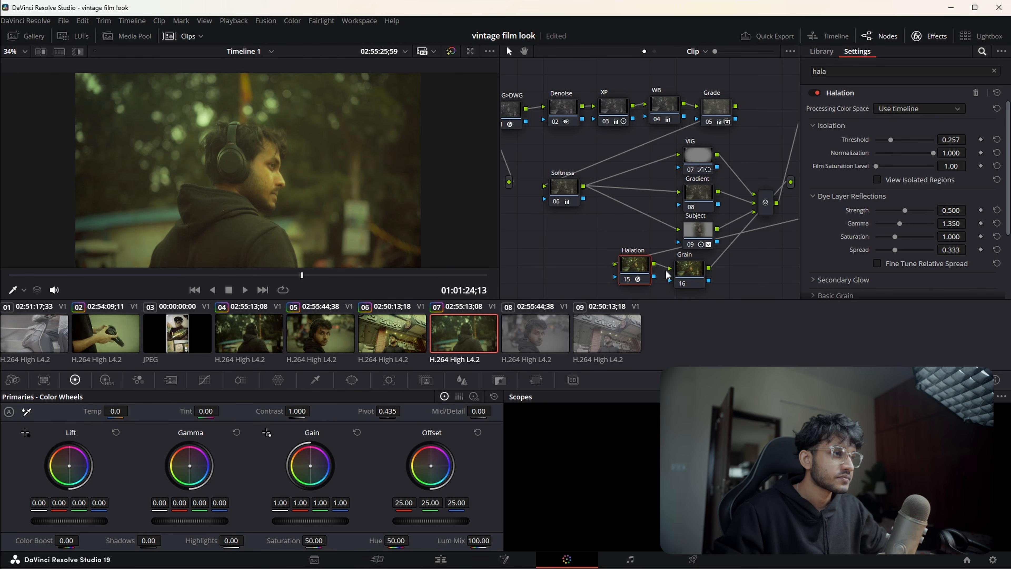
pyautogui.moveTo(900, 224); pyautogui.dragTo(904, 224)
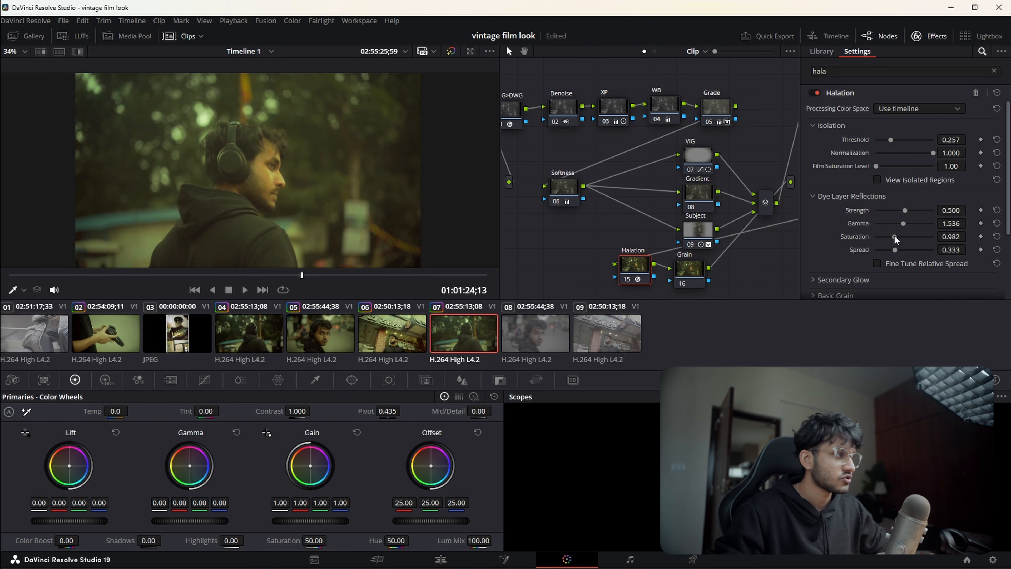
pyautogui.moveTo(894, 236); pyautogui.dragTo(892, 237)
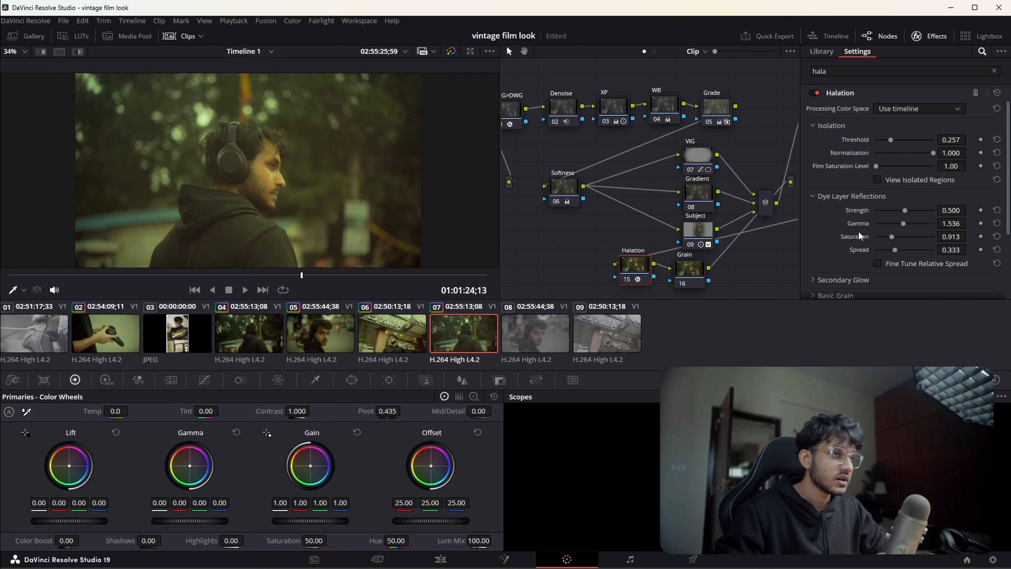
pyautogui.scroll(-3, 822, 244)
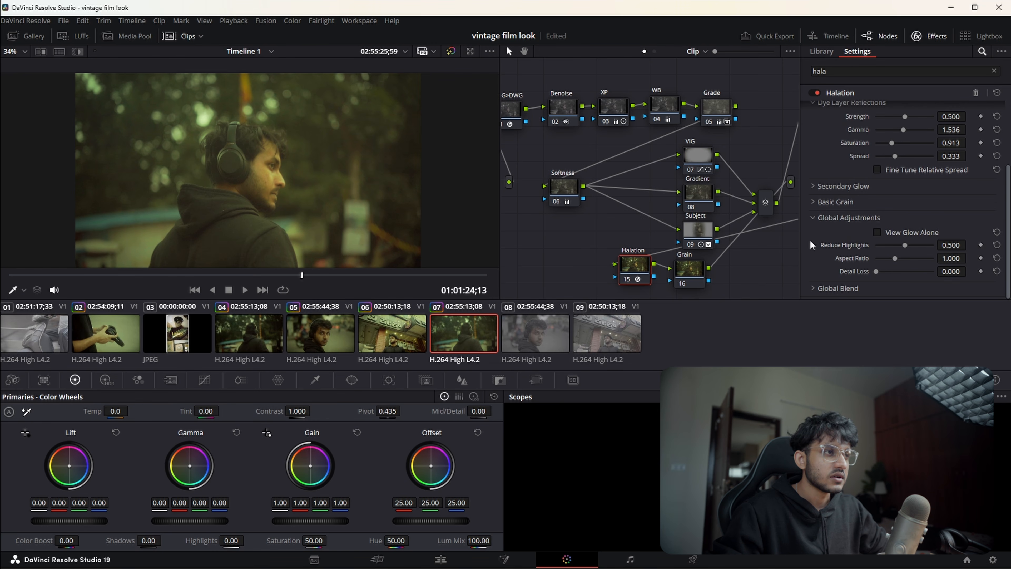
# - Apply the Film Grain effect to the Grain node and choose the 16mm Archival Print preset
pyautogui.click(709, 271)
pyautogui.click(994, 70)
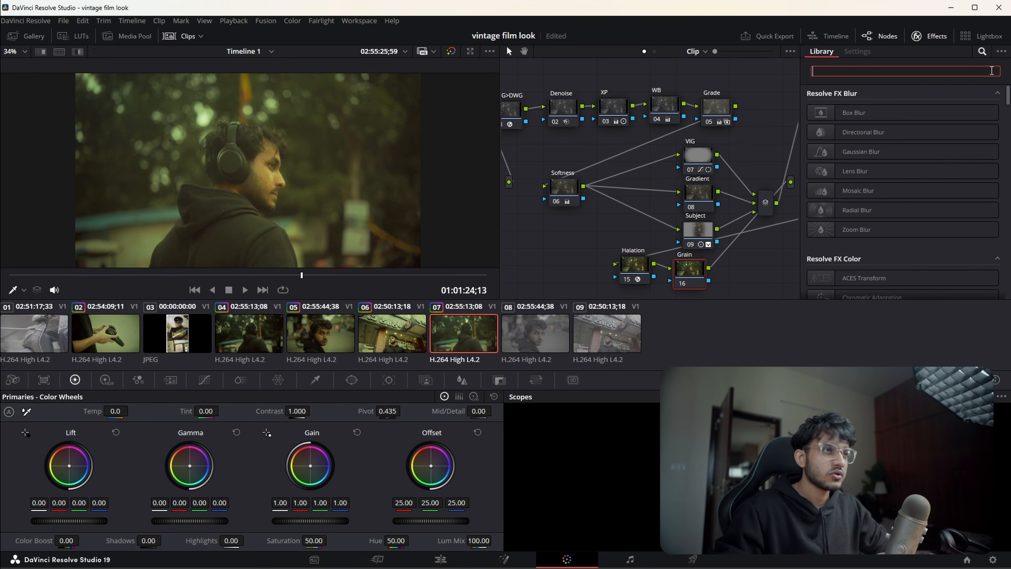
pyautogui.write('film')
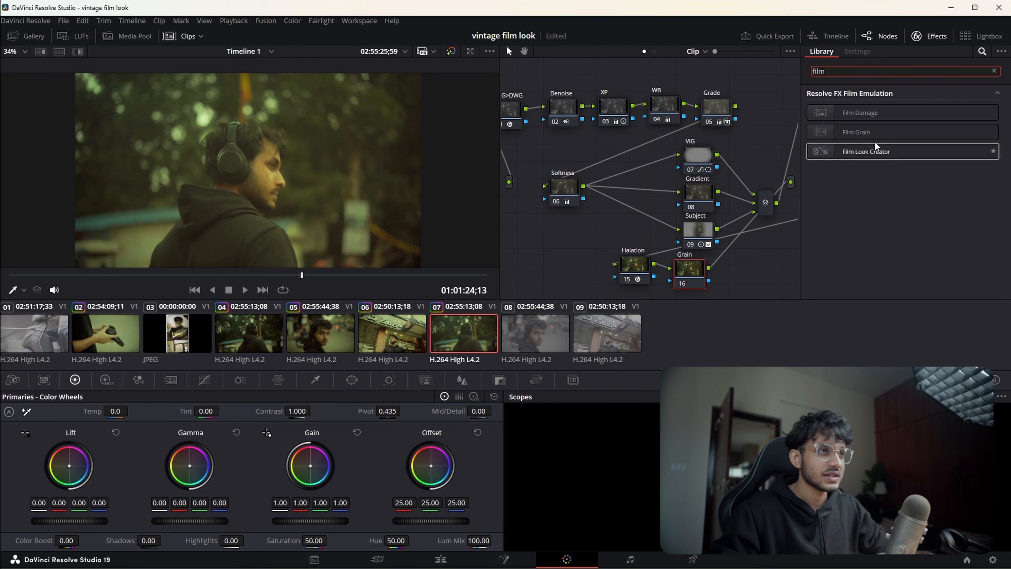
pyautogui.moveTo(871, 133); pyautogui.dragTo(695, 272)
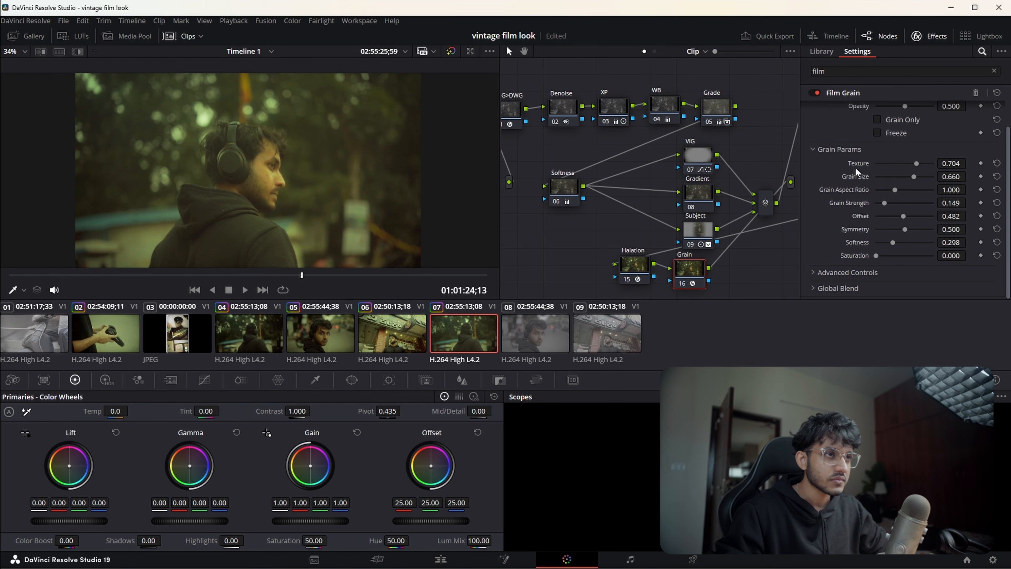
pyautogui.scroll(2, 833, 175)
pyautogui.click(911, 109)
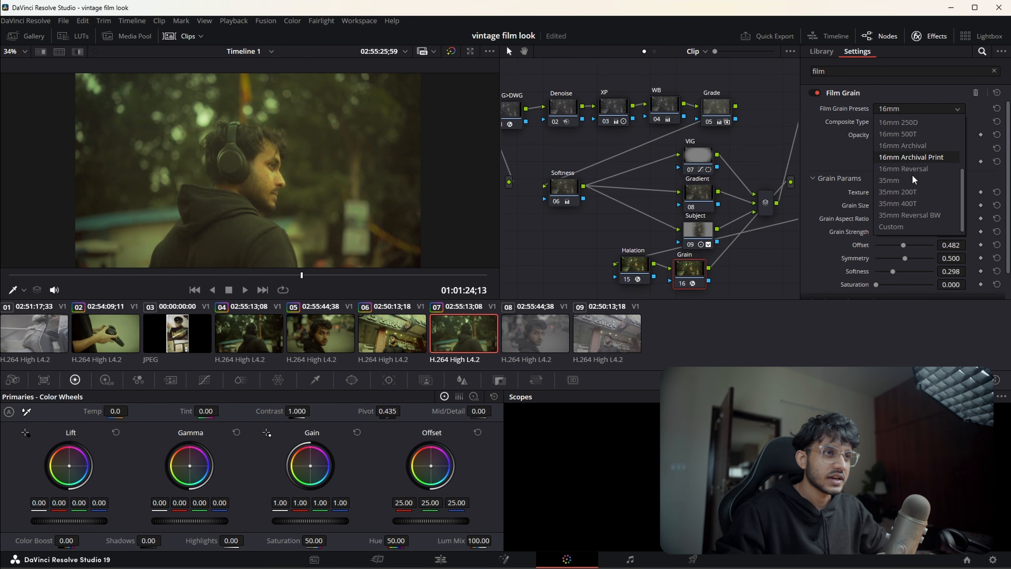
pyautogui.click(905, 156)
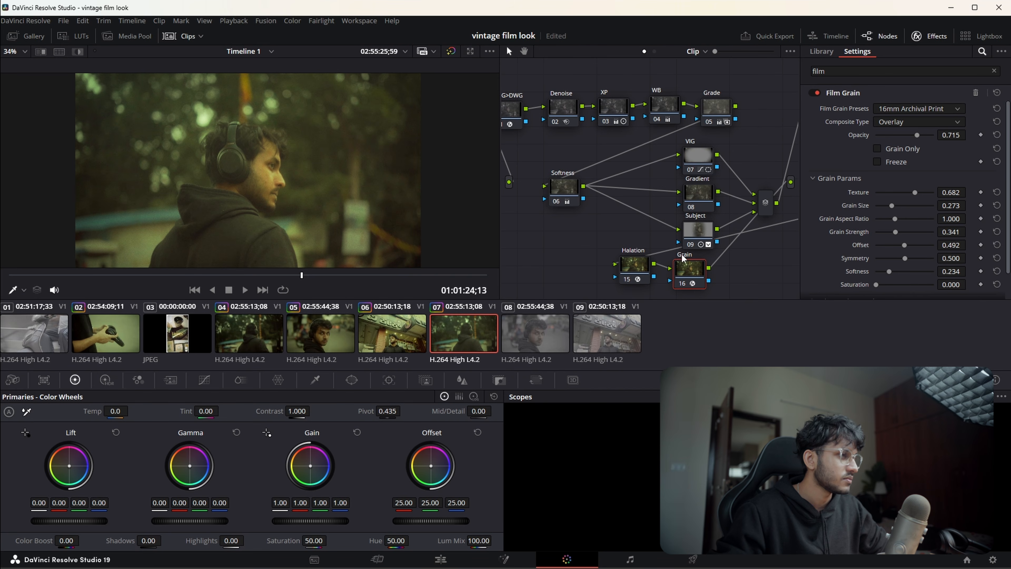
# - Wipe the clip against the reference still and set the film grain's opacity to 0.762 and texture to 0.624
pyautogui.click(27, 36)
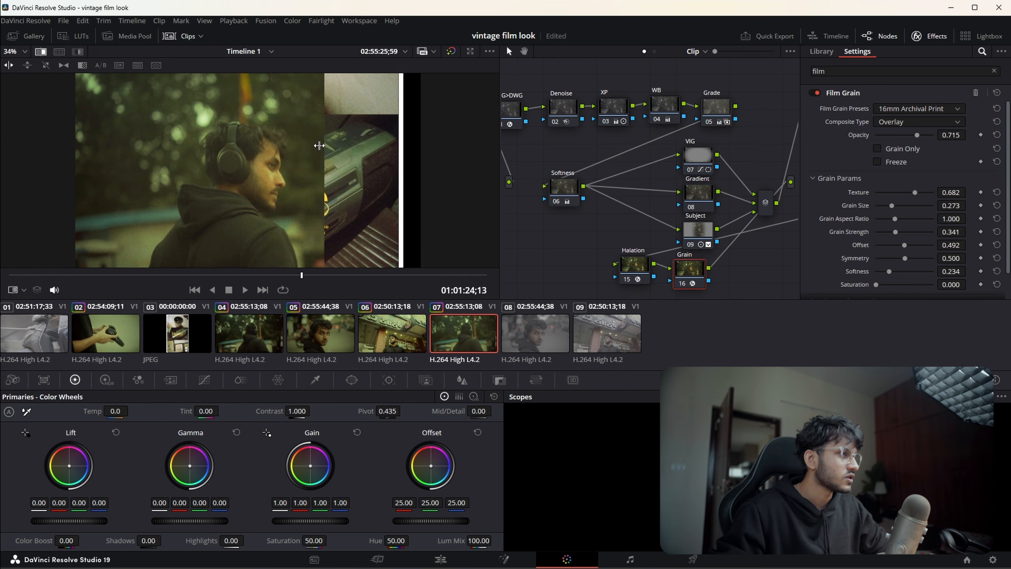
pyautogui.moveTo(319, 147)
pyautogui.mouseDown()
pyautogui.moveTo(207, 147)
pyautogui.moveTo(334, 147)
pyautogui.mouseUp()
pyautogui.moveTo(915, 136); pyautogui.dragTo(920, 136)
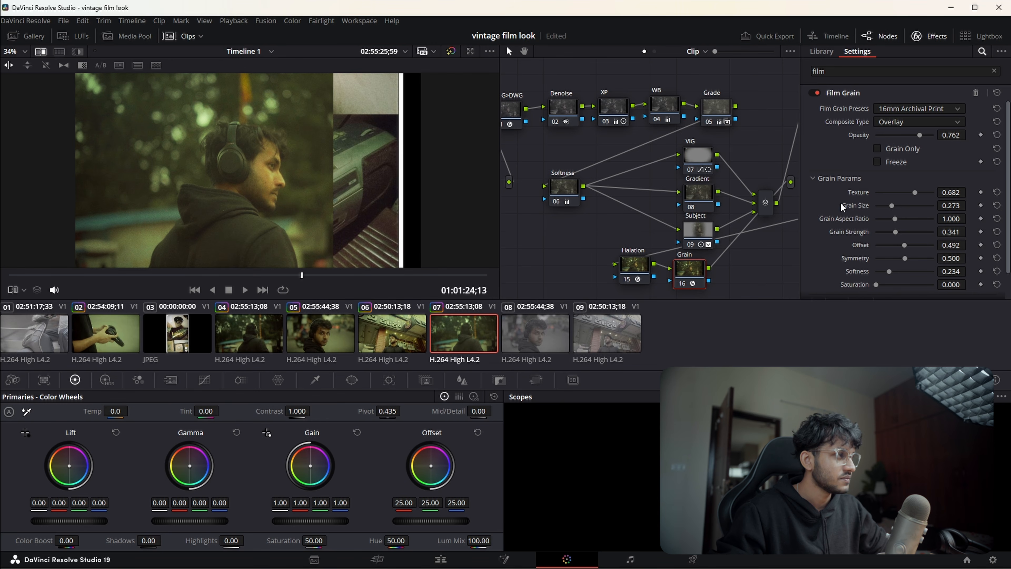
pyautogui.moveTo(913, 192); pyautogui.dragTo(910, 192)
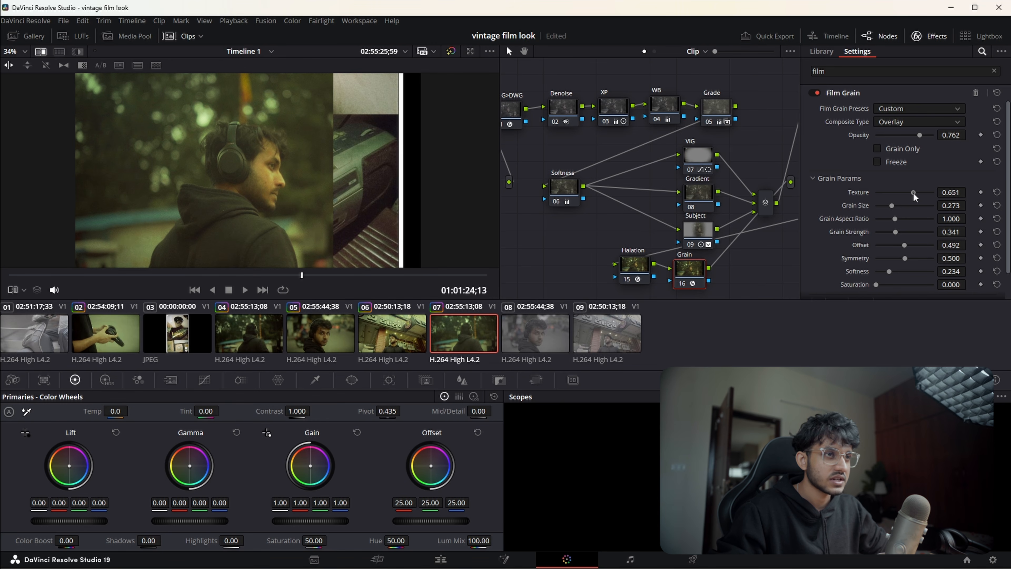
pyautogui.scroll(-1, 924, 120)
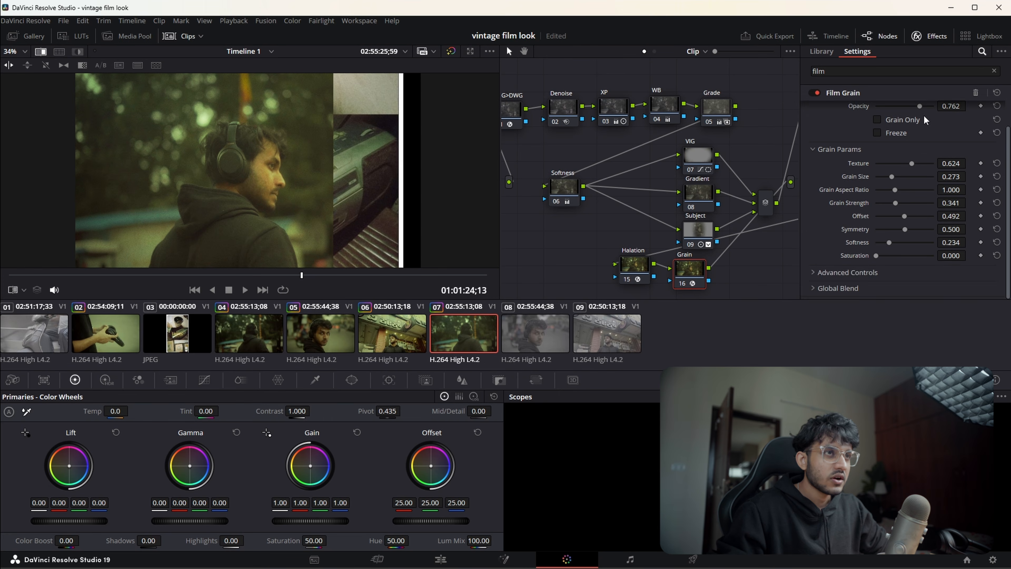
# - Lower the Density node's master gain to 1.06 and turn off the reference wipe
pyautogui.click(937, 39)
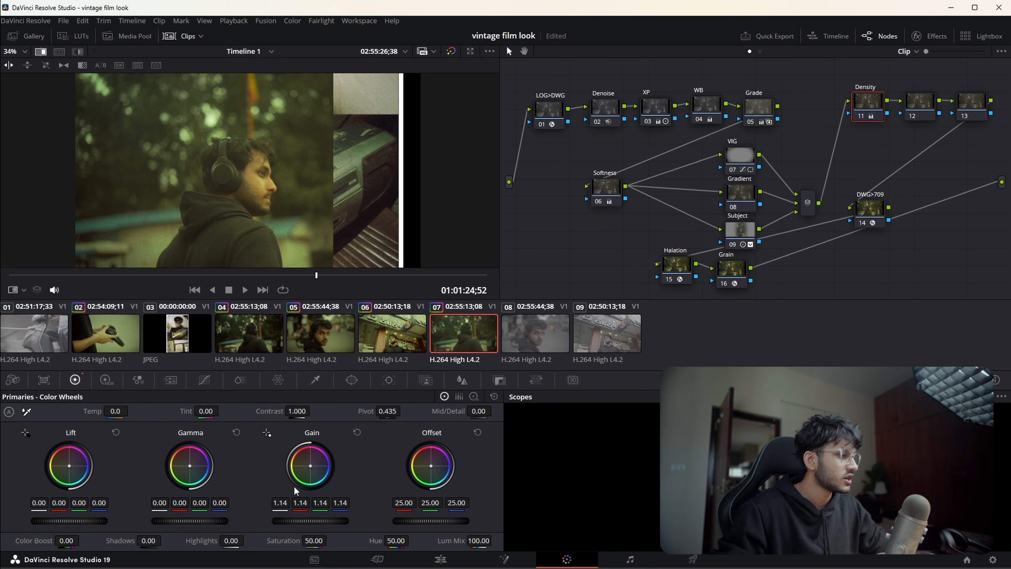
pyautogui.moveTo(311, 520); pyautogui.dragTo(304, 520)
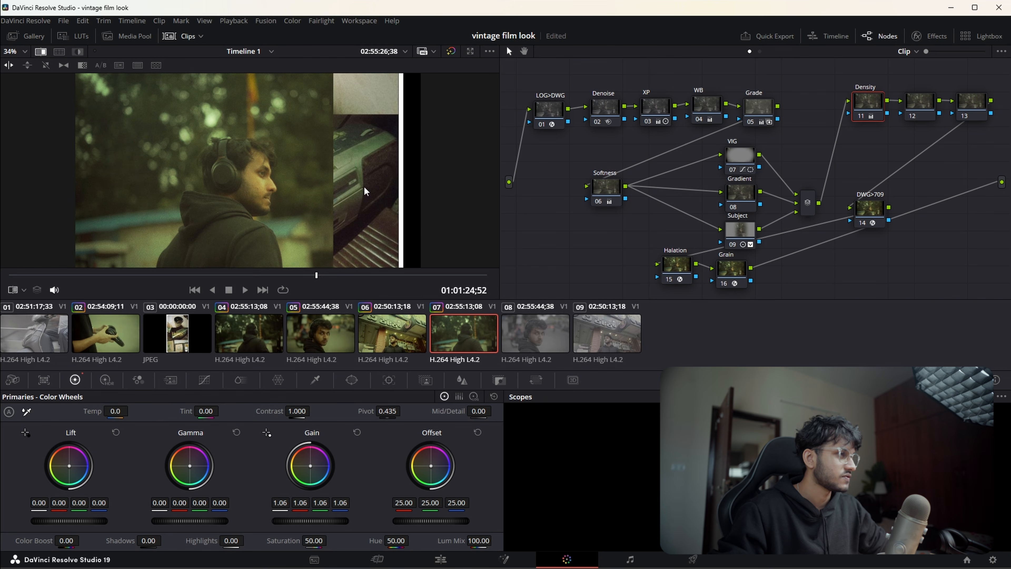
pyautogui.click(41, 51)
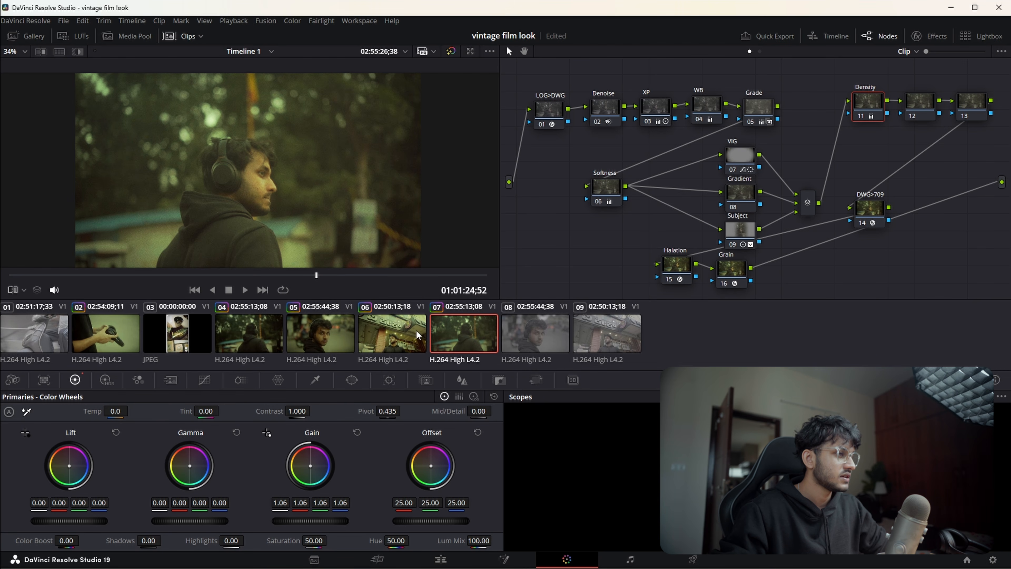
# - Scrub and play back clip 07 to review the grade in motion
pyautogui.click(323, 275)
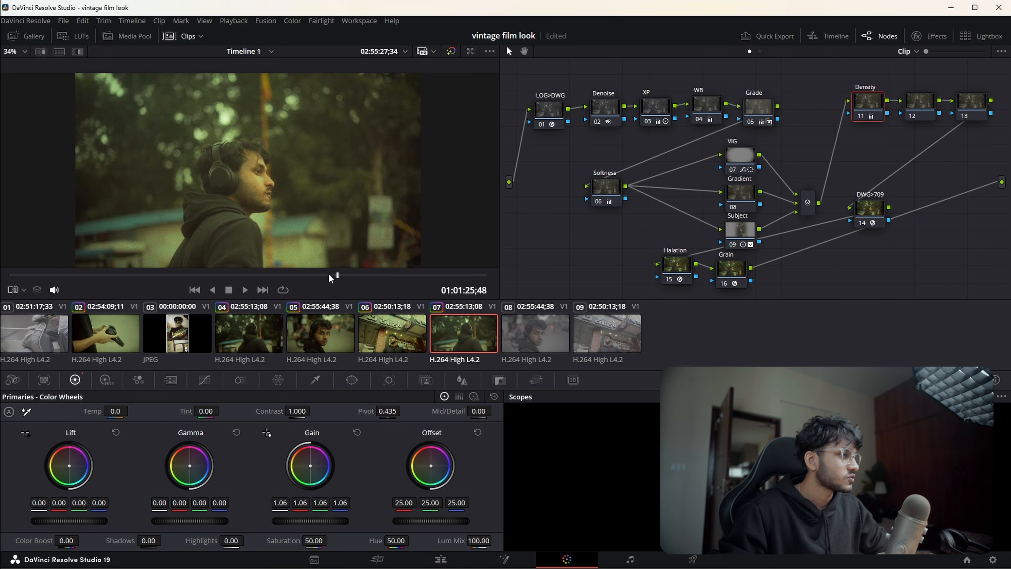
pyautogui.click(273, 275)
pyautogui.press('space')
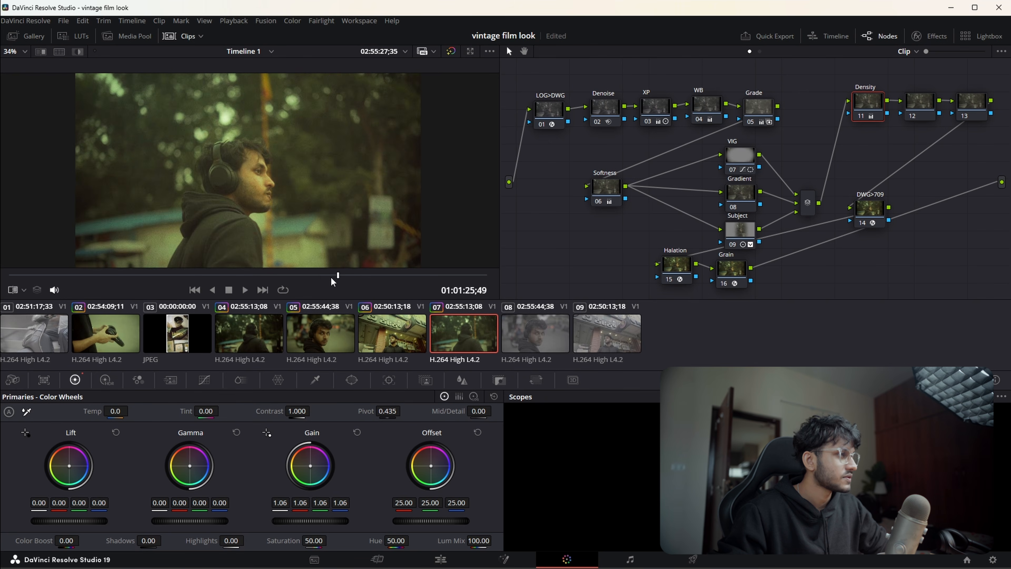
pyautogui.press('space')
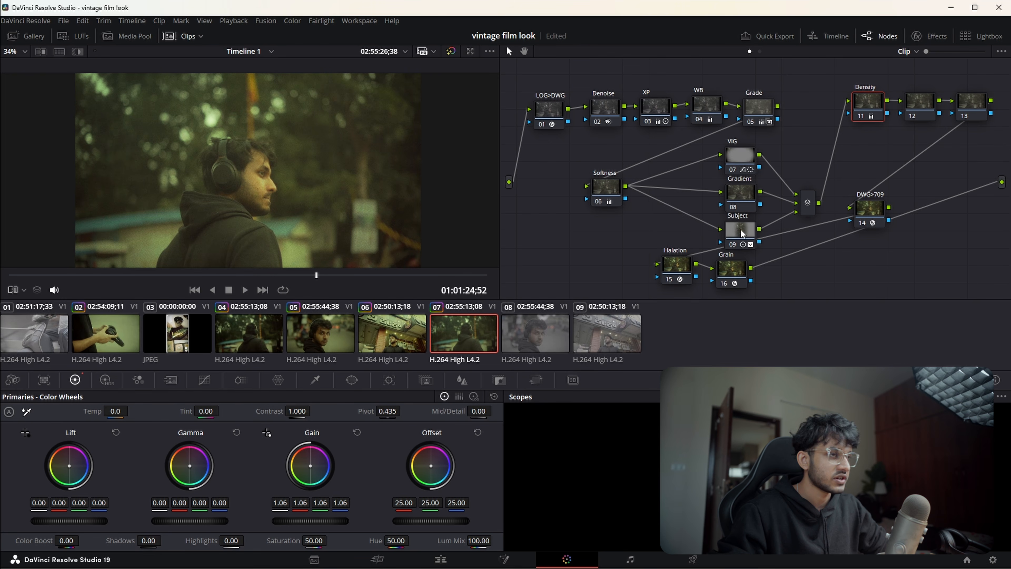
# - Add a serial node after DWG>709 and place it beside the Halation node, below Softness
pyautogui.click(719, 272)
pyautogui.click(879, 206)
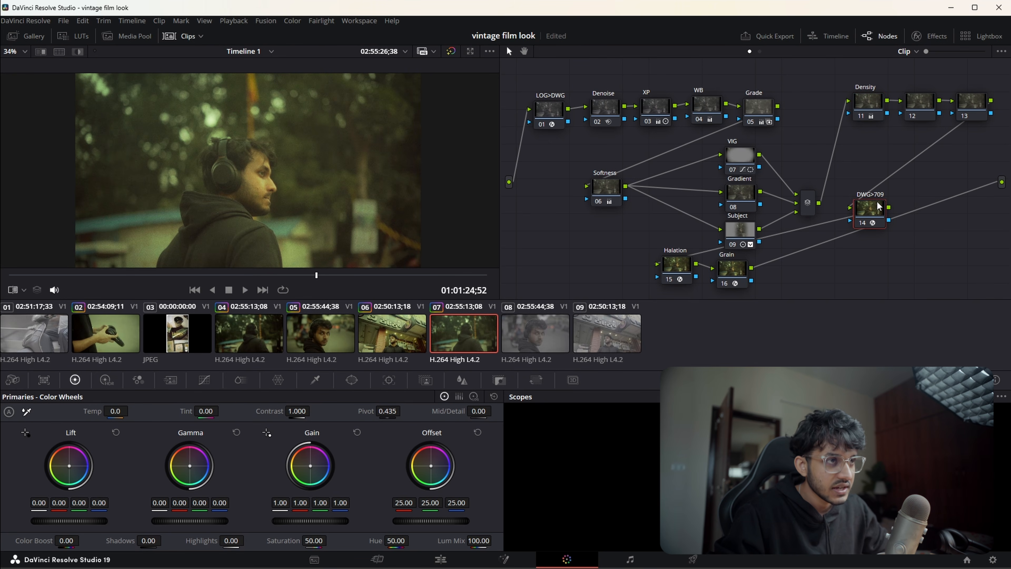
pyautogui.hotkey('alt', 's')
pyautogui.moveTo(921, 210); pyautogui.dragTo(600, 253)
# - Find the Glow effect in the library and apply it to the new node before Halation
pyautogui.click(931, 37)
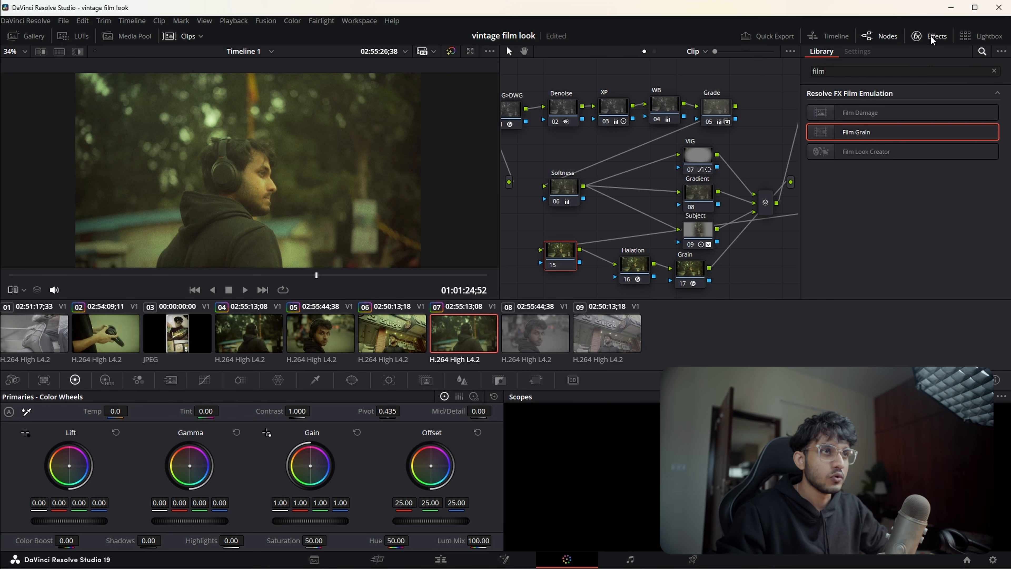
pyautogui.moveTo(952, 71); pyautogui.dragTo(774, 66)
pyautogui.write('bl')
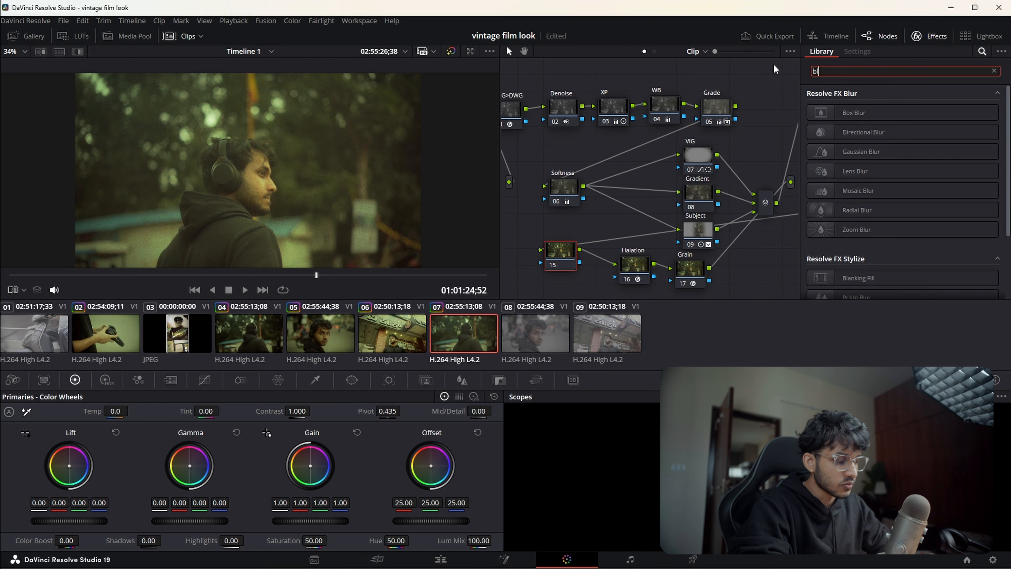
pyautogui.press('BackSpace')
pyautogui.press('BackSpace')
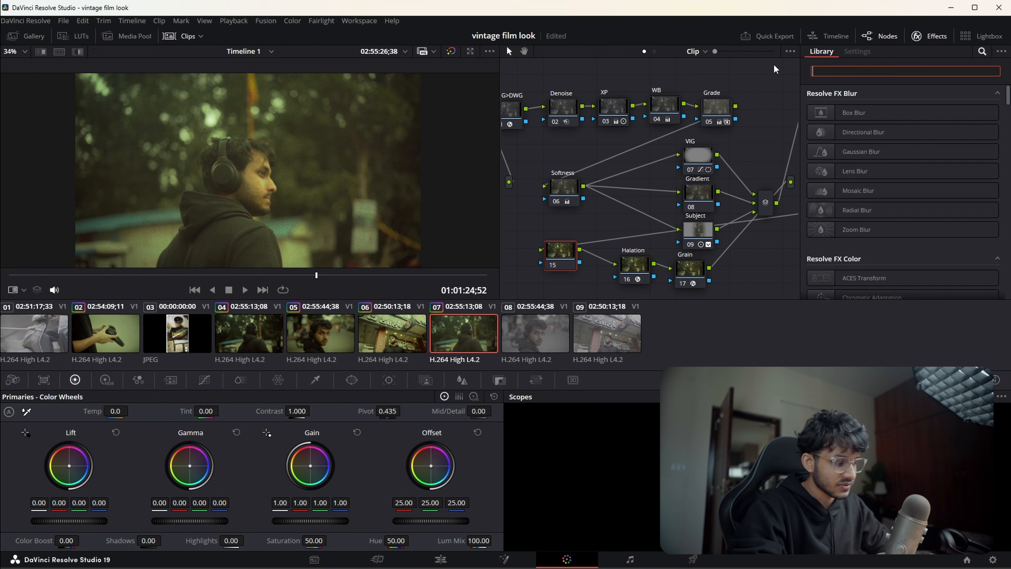
pyautogui.write('glow')
pyautogui.moveTo(848, 114); pyautogui.dragTo(555, 252)
# - Try the Glow with a Softlight composite type and a shine threshold of 0.165
pyautogui.scroll(2, 904, 130)
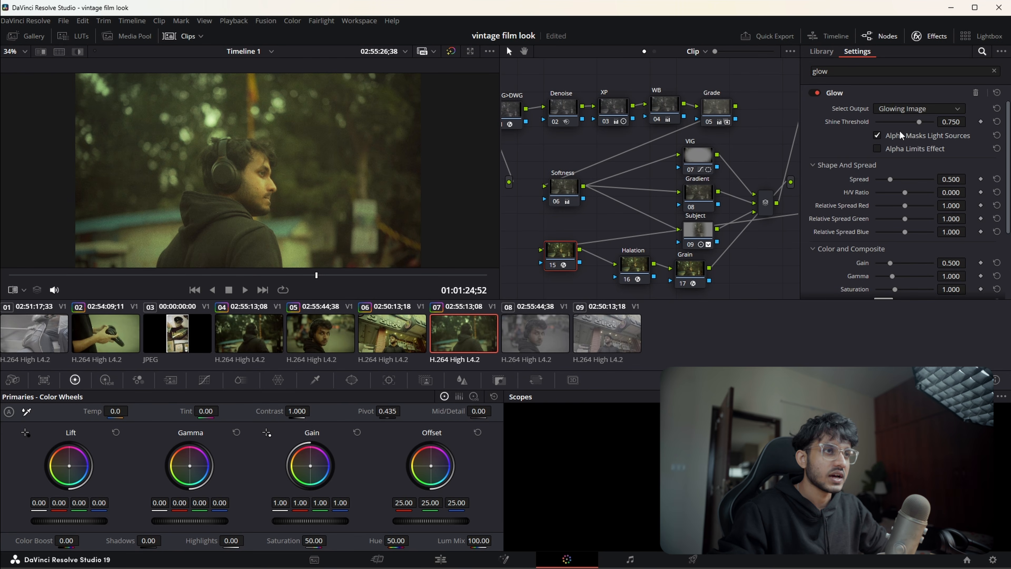
pyautogui.moveTo(920, 121)
pyautogui.mouseDown()
pyautogui.moveTo(903, 120)
pyautogui.moveTo(914, 122)
pyautogui.mouseUp()
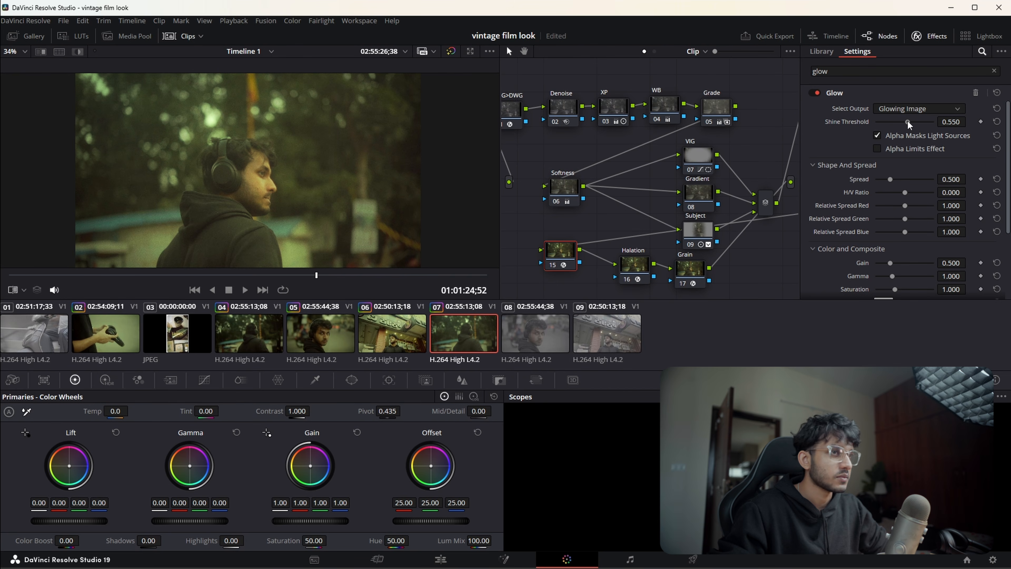
pyautogui.scroll(-3, 861, 195)
pyautogui.click(894, 233)
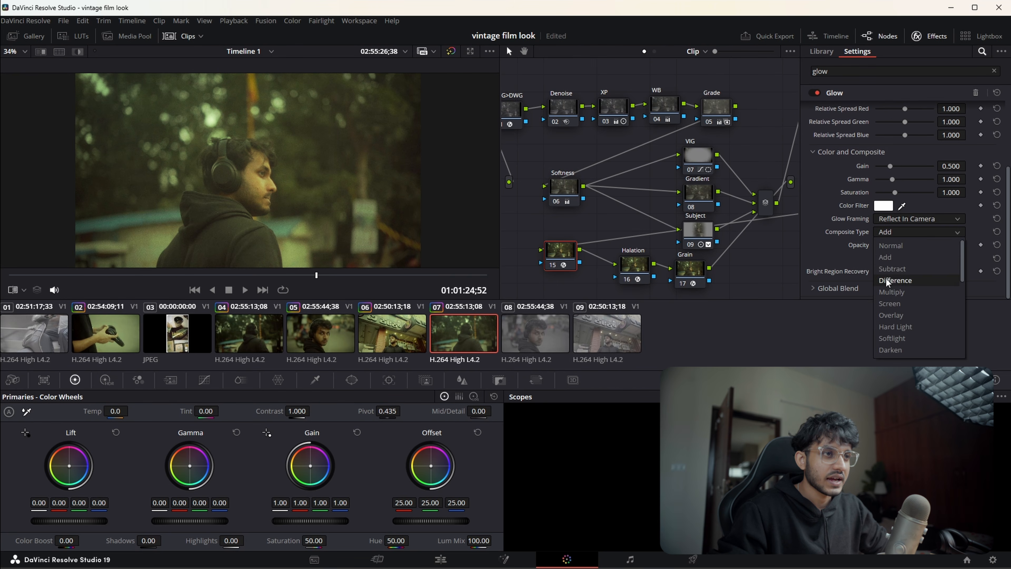
pyautogui.click(898, 339)
pyautogui.scroll(3, 855, 156)
pyautogui.moveTo(917, 124); pyautogui.dragTo(885, 122)
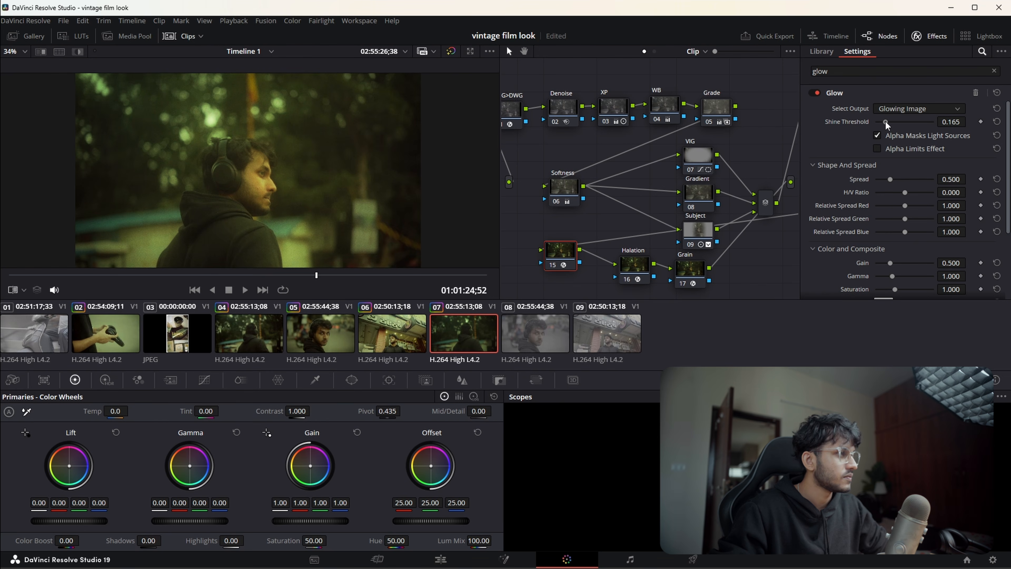
# - Raise the Glow's shine threshold to slightly above mid-range and set its composite type to Add
pyautogui.click(919, 107)
pyautogui.click(913, 109)
pyautogui.click(909, 122)
pyautogui.scroll(-3, 853, 223)
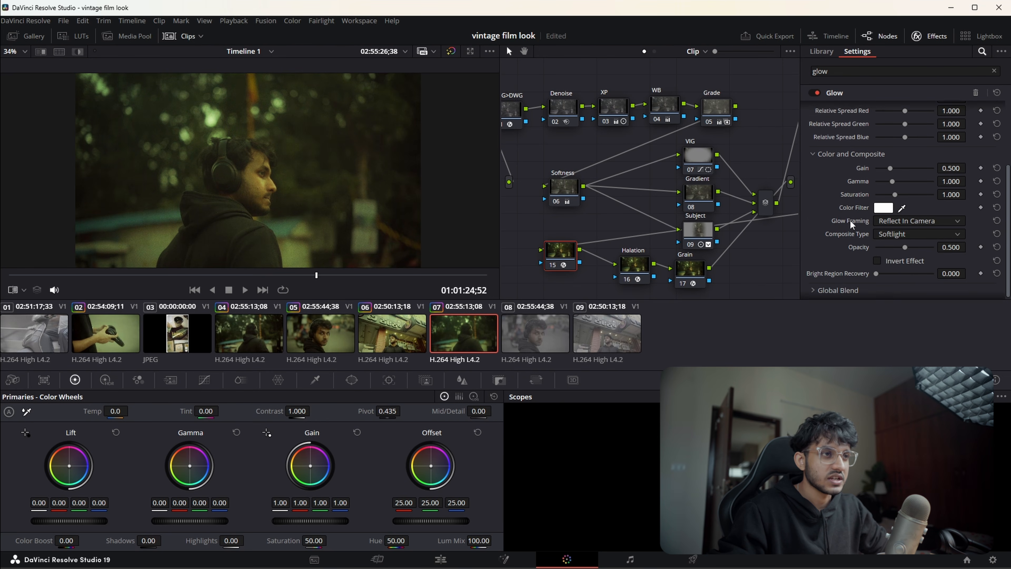
pyautogui.click(905, 235)
pyautogui.click(894, 256)
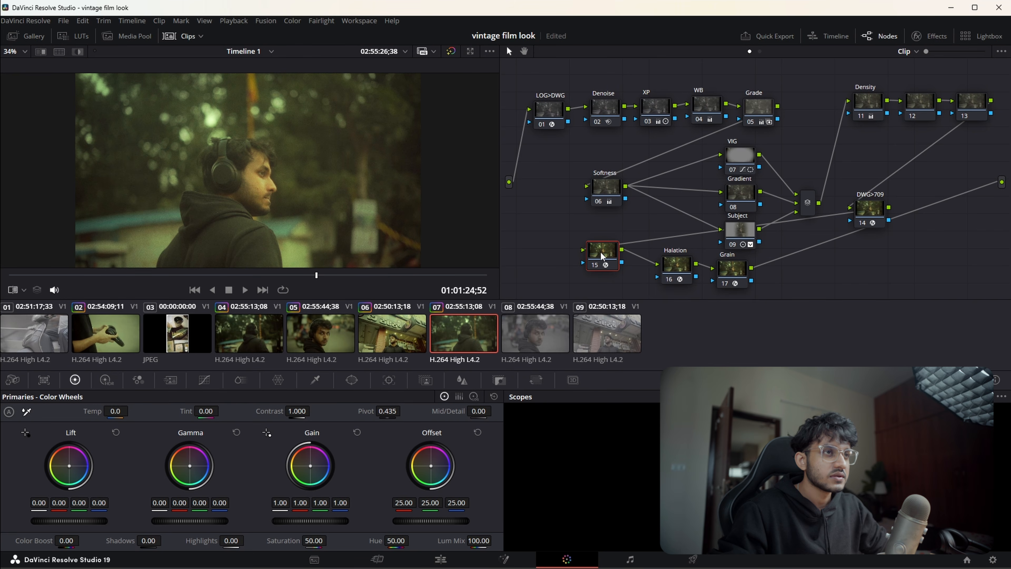
# - Nudge the Glow and Grain nodes, then add another serial node after DWG>709 and place it left of the Glow node
pyautogui.moveTo(599, 257); pyautogui.dragTo(597, 260)
pyautogui.moveTo(732, 269); pyautogui.dragTo(735, 269)
pyautogui.click(880, 212)
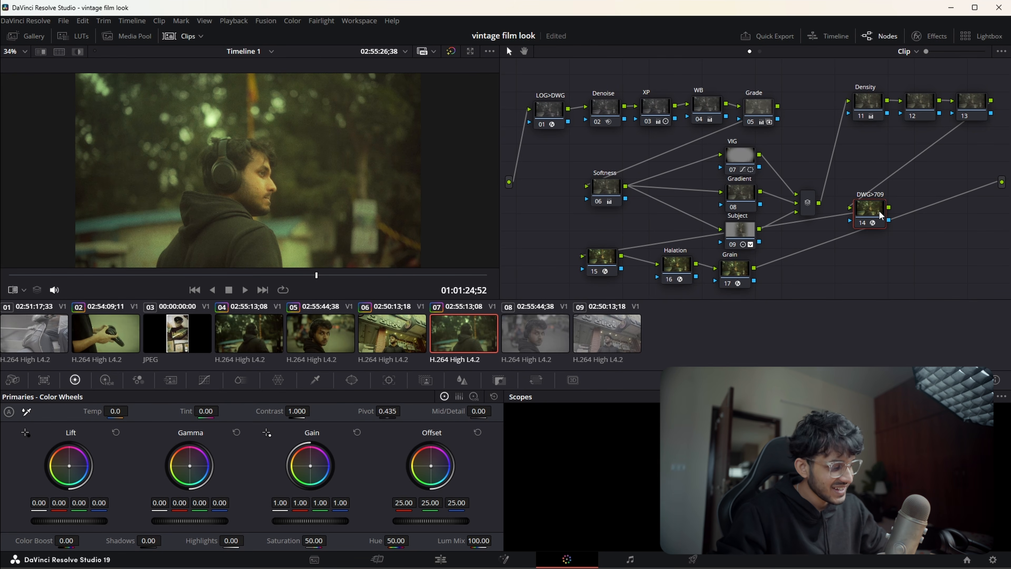
pyautogui.hotkey('alt', 's')
pyautogui.moveTo(918, 209); pyautogui.dragTo(540, 238)
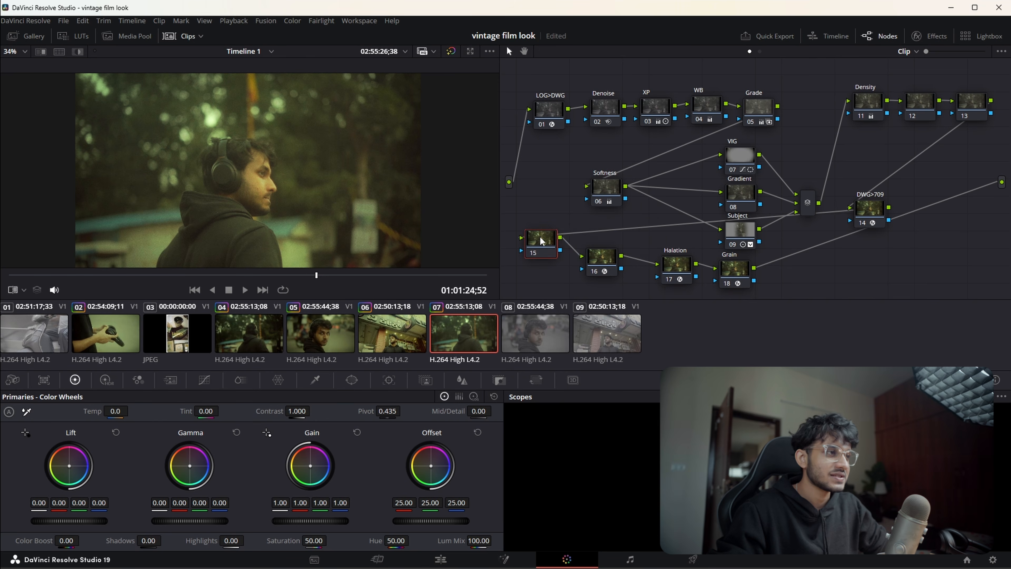
# - Paste clip 07's film-look grade onto ungraded log clip 08 and scrub through the clip to check it
pyautogui.click(929, 36)
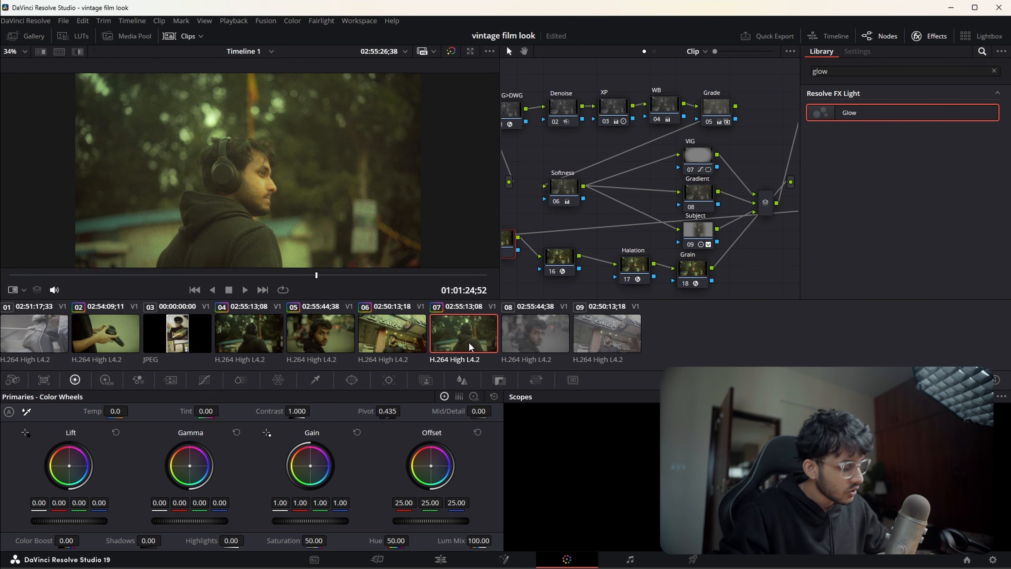
pyautogui.click(550, 351)
pyautogui.click(307, 275)
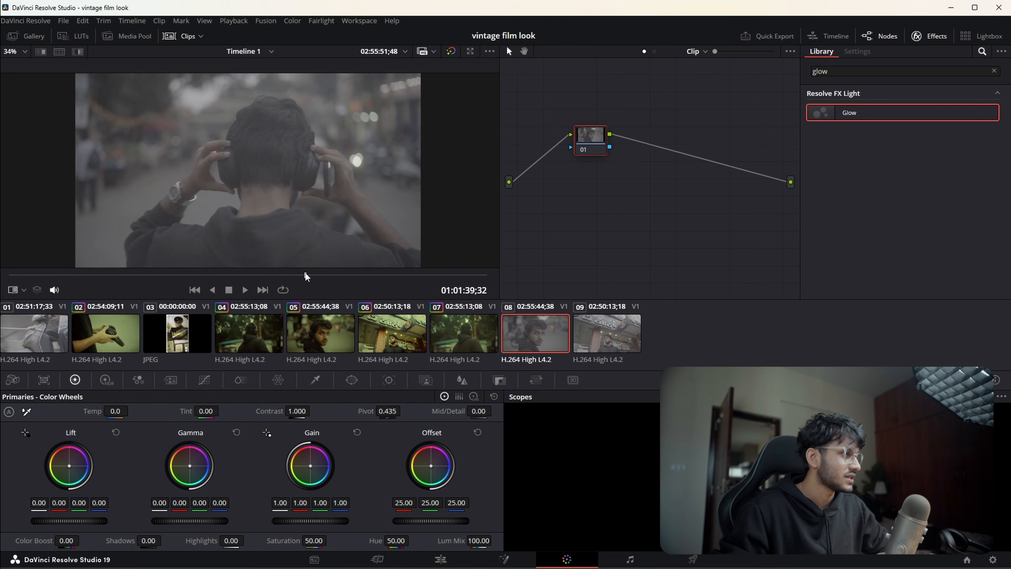
pyautogui.hotkey('ctrl', 'v')
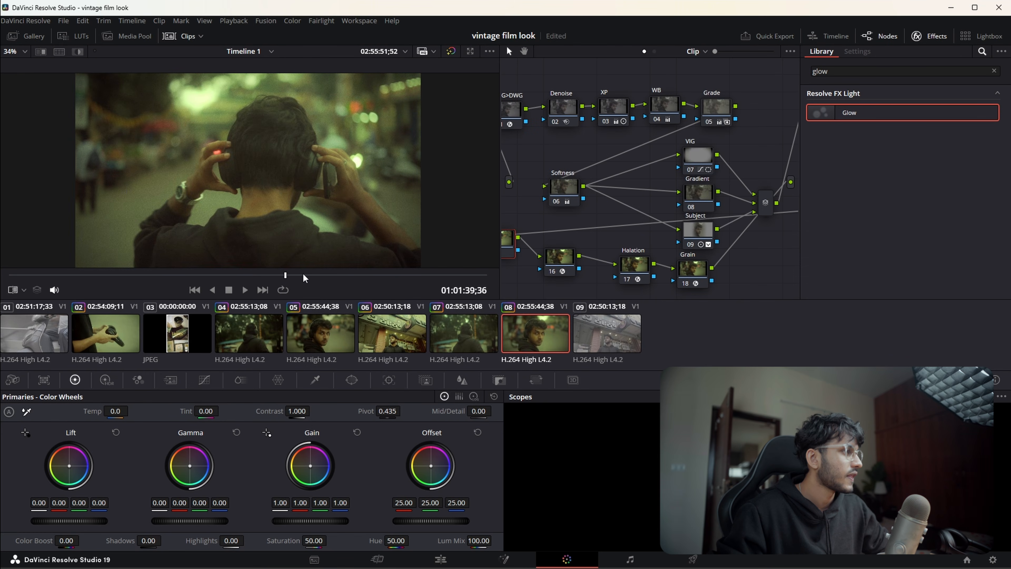
pyautogui.moveTo(303, 274); pyautogui.dragTo(273, 279)
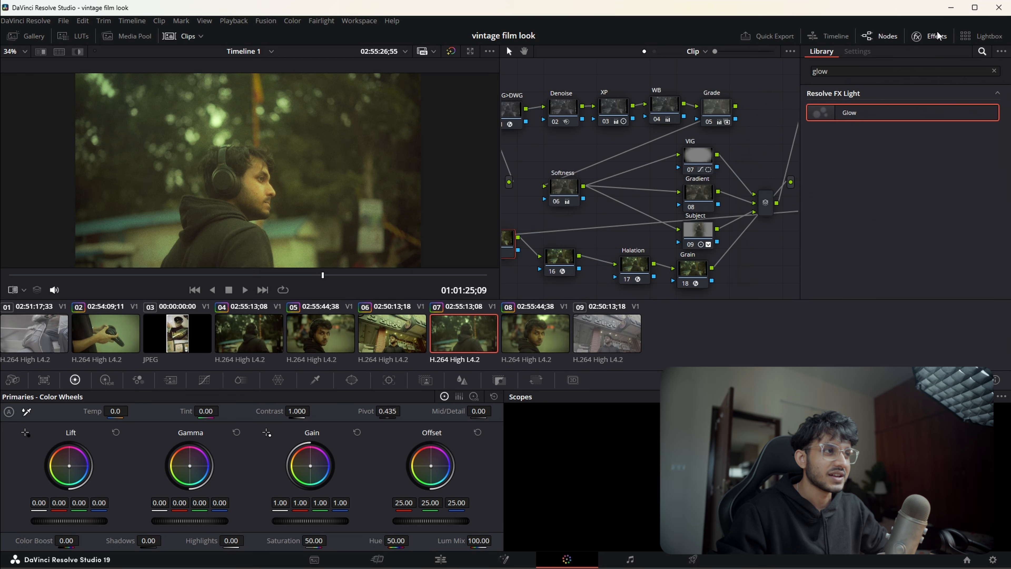
# - Find the Depth Map effect by searching for depth, apply it to the empty node after DWG>709 on clip 07, and invert the map
pyautogui.click(947, 39)
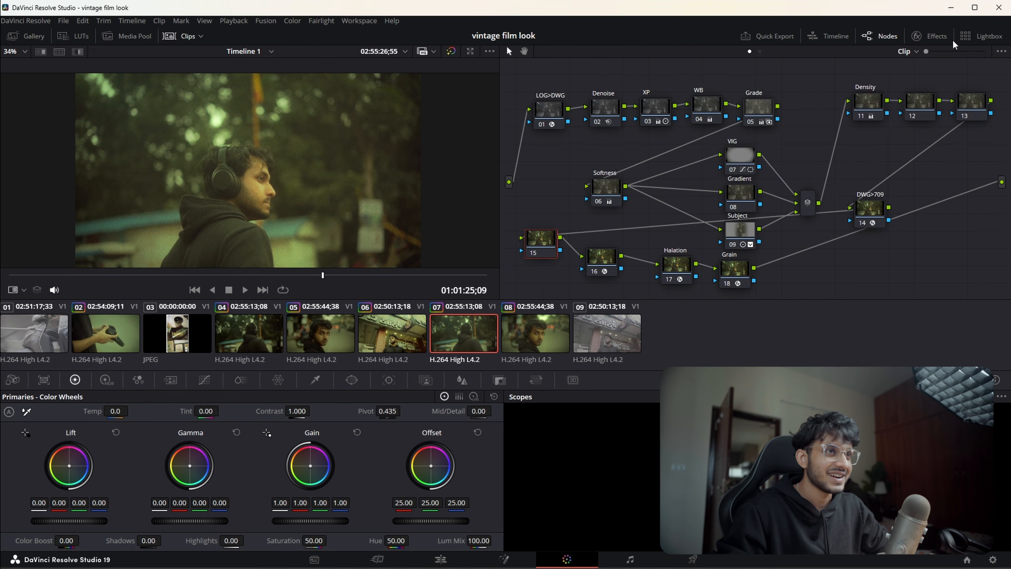
pyautogui.click(927, 36)
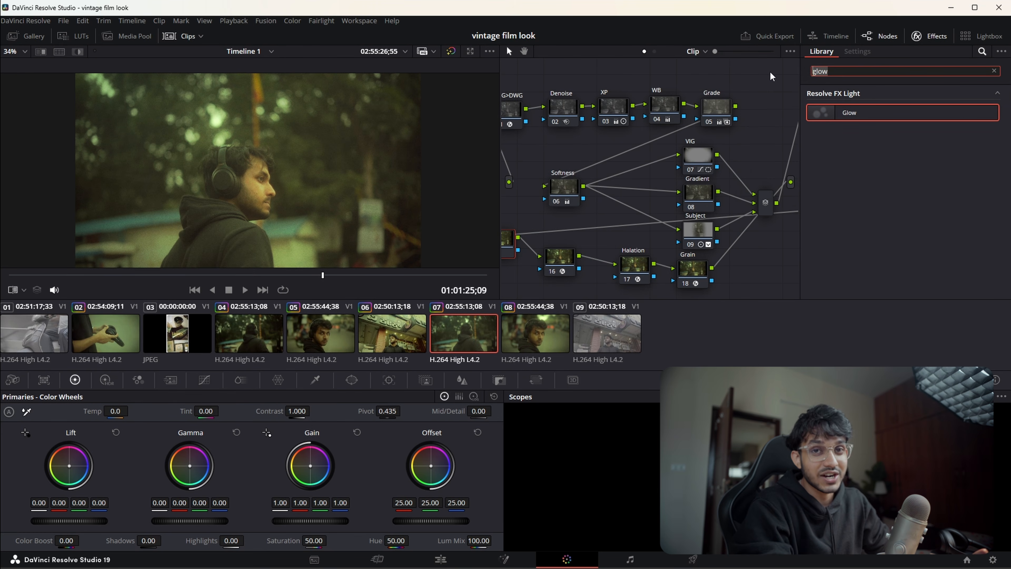
pyautogui.write('depth')
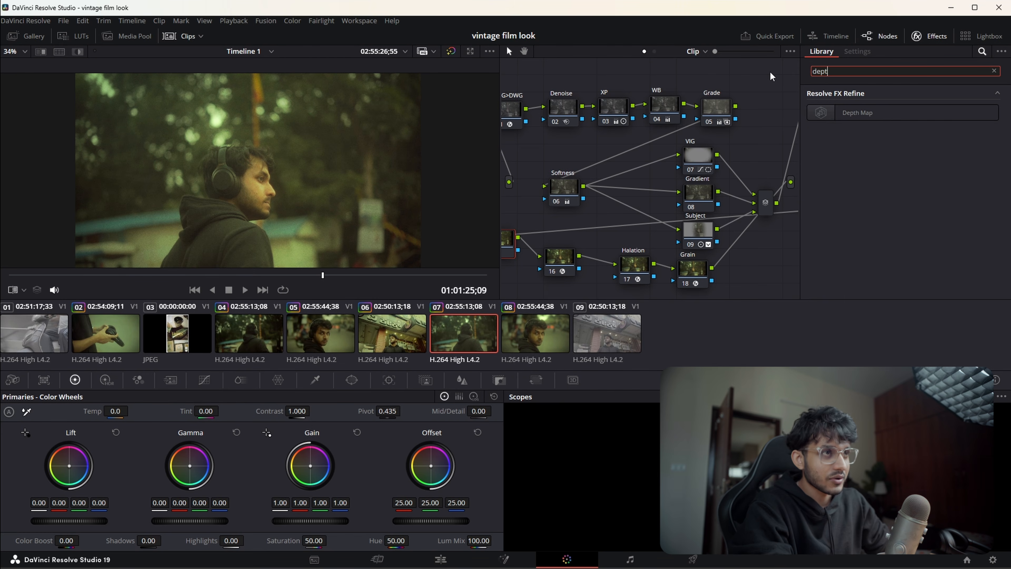
pyautogui.moveTo(860, 113); pyautogui.dragTo(605, 229)
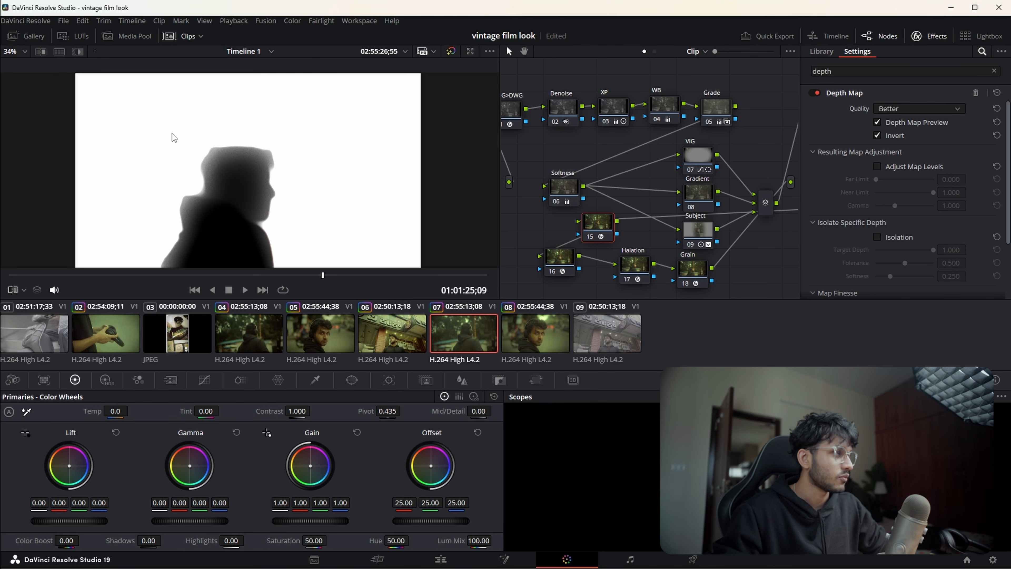
# - Add a node after the Depth Map node, link the depth key into it, and turn off the Depth Map preview
pyautogui.click(925, 36)
pyautogui.click(917, 36)
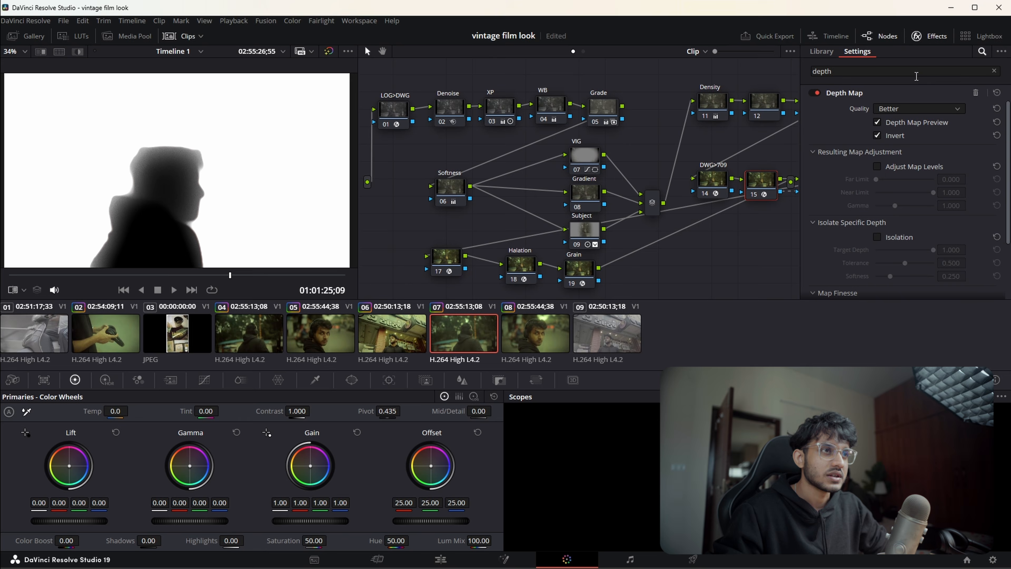
pyautogui.click(877, 122)
pyautogui.click(917, 36)
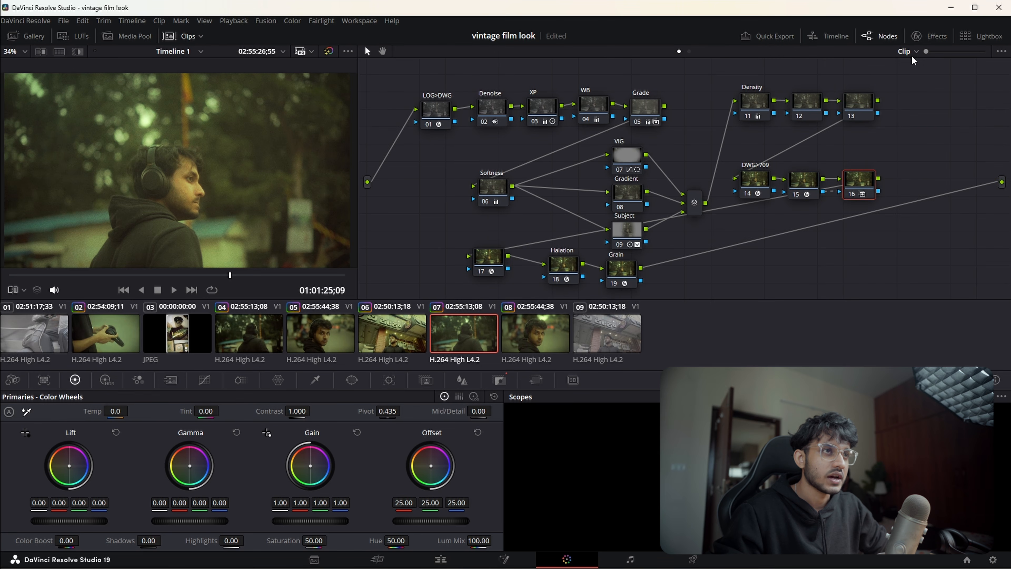
# - Clear the effects search and apply Radial Blur to the node fed by the depth map, placing that node below DWG>709
pyautogui.click(924, 36)
pyautogui.click(995, 72)
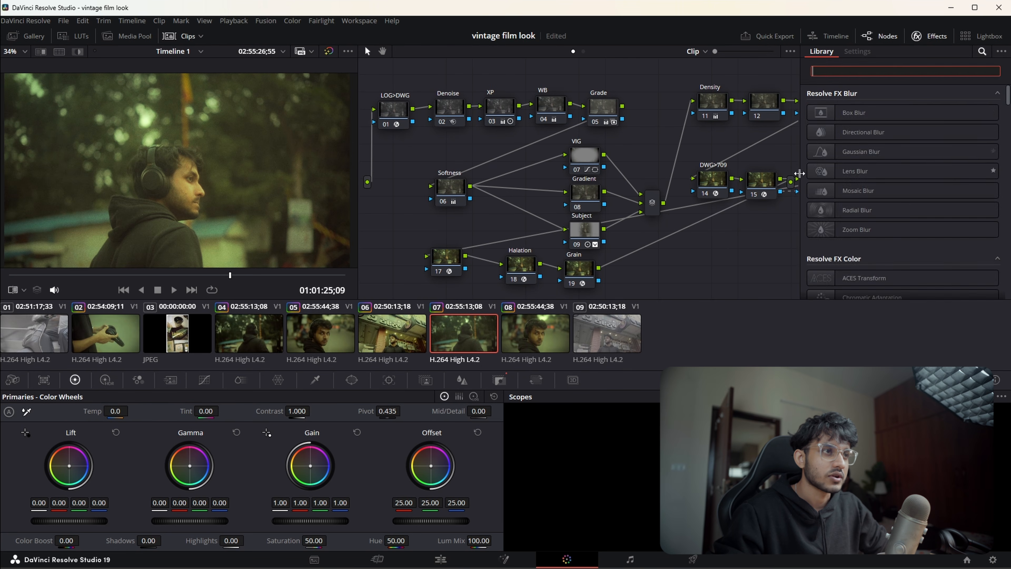
pyautogui.click(928, 37)
pyautogui.moveTo(868, 214); pyautogui.dragTo(694, 229)
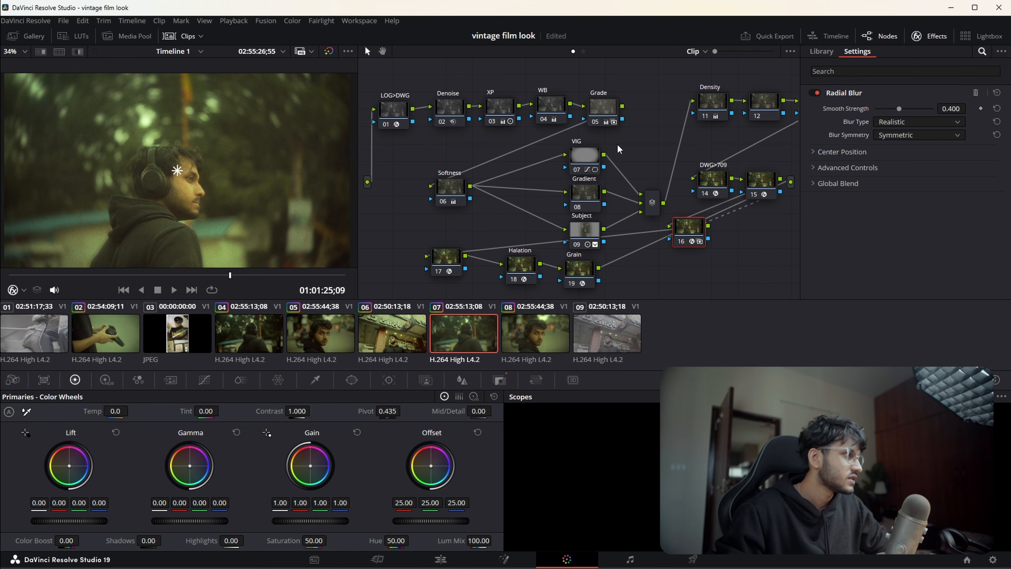
# - Set the Radial Blur's smooth strength to 0.403, toggling the node off and on to compare the blur
pyautogui.moveTo(898, 108)
pyautogui.mouseDown()
pyautogui.moveTo(868, 109)
pyautogui.moveTo(898, 109)
pyautogui.moveTo(888, 109)
pyautogui.mouseUp()
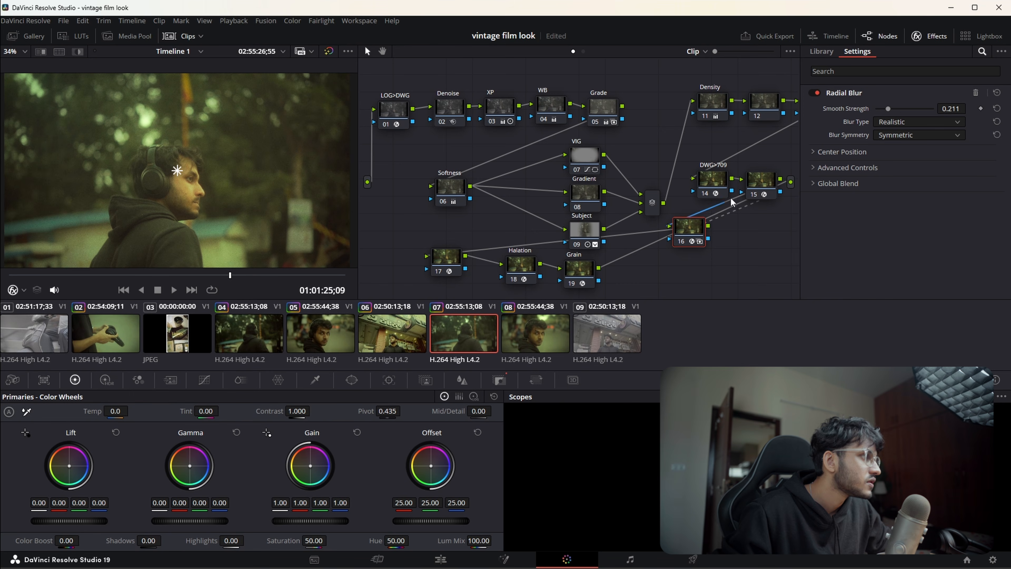
pyautogui.moveTo(888, 109); pyautogui.dragTo(893, 109)
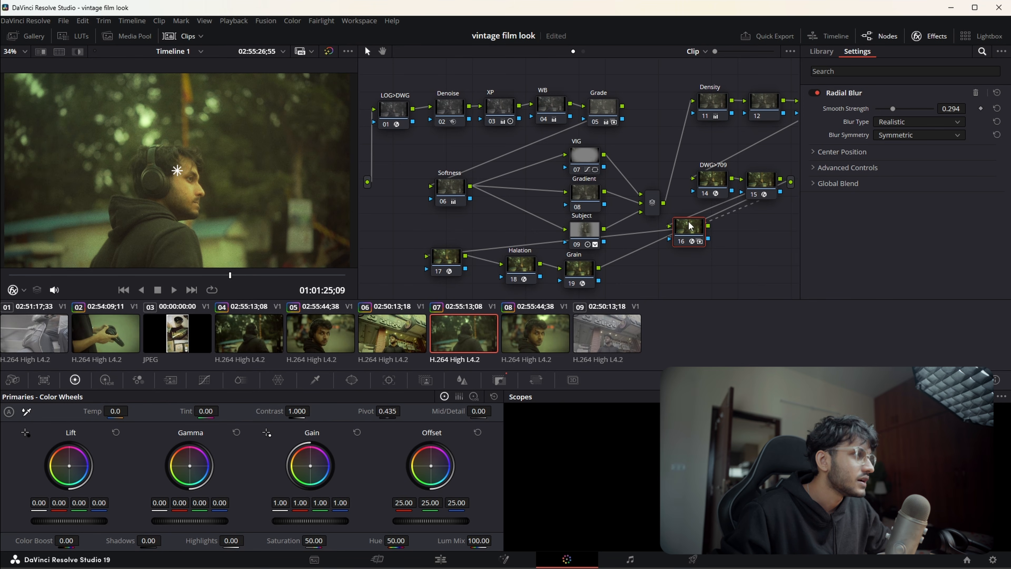
pyautogui.hotkey('ctrl', 'd')
pyautogui.hotkey('ctrl', 'd')
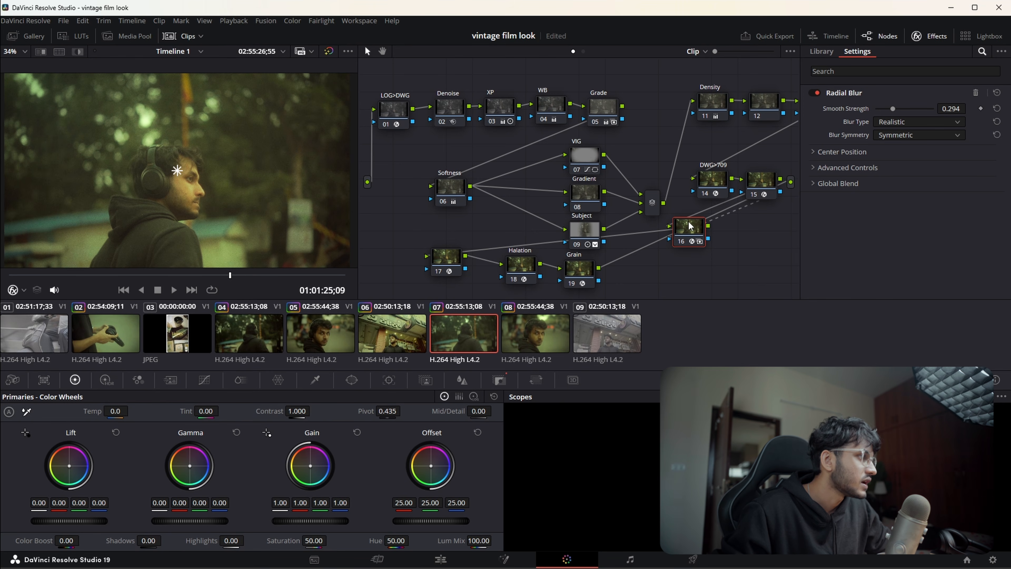
pyautogui.moveTo(893, 109); pyautogui.dragTo(899, 111)
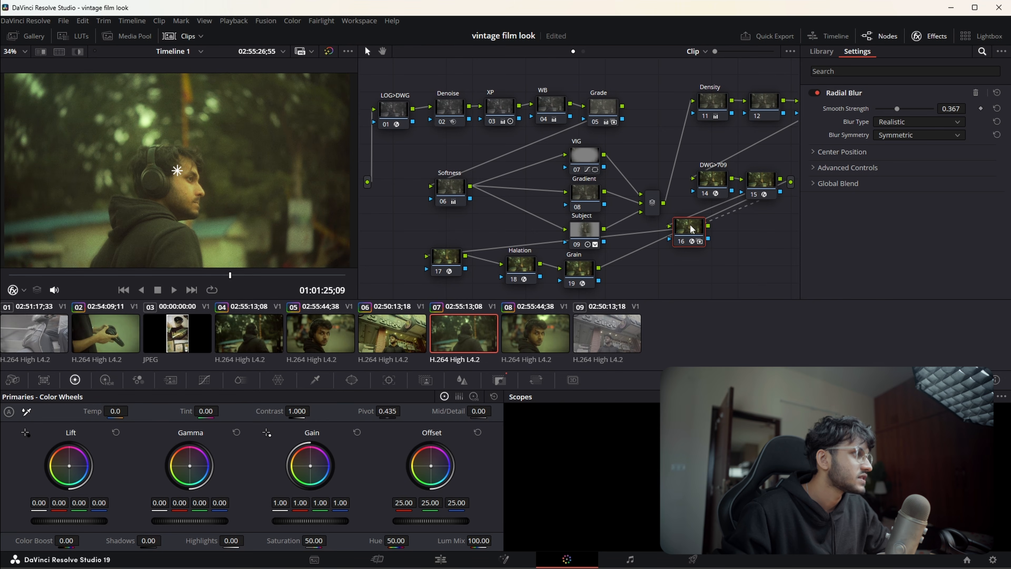
pyautogui.moveTo(895, 111); pyautogui.dragTo(899, 112)
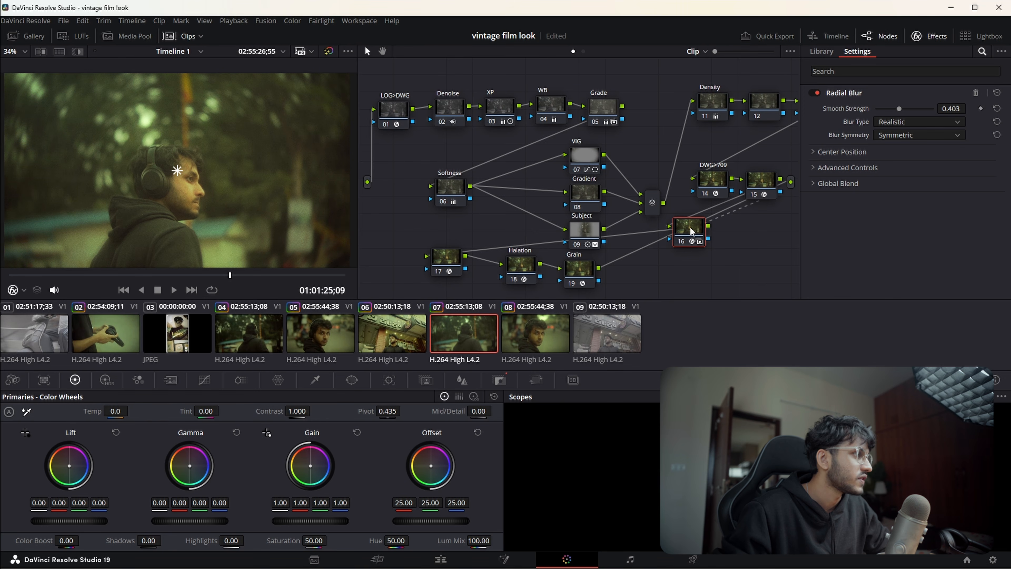
pyautogui.hotkey('ctrl', 'd')
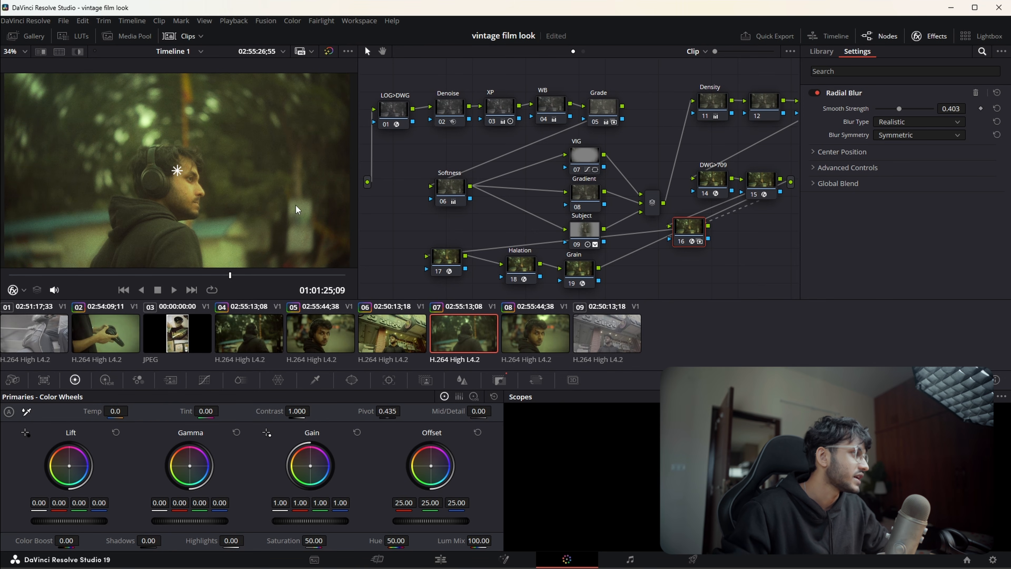